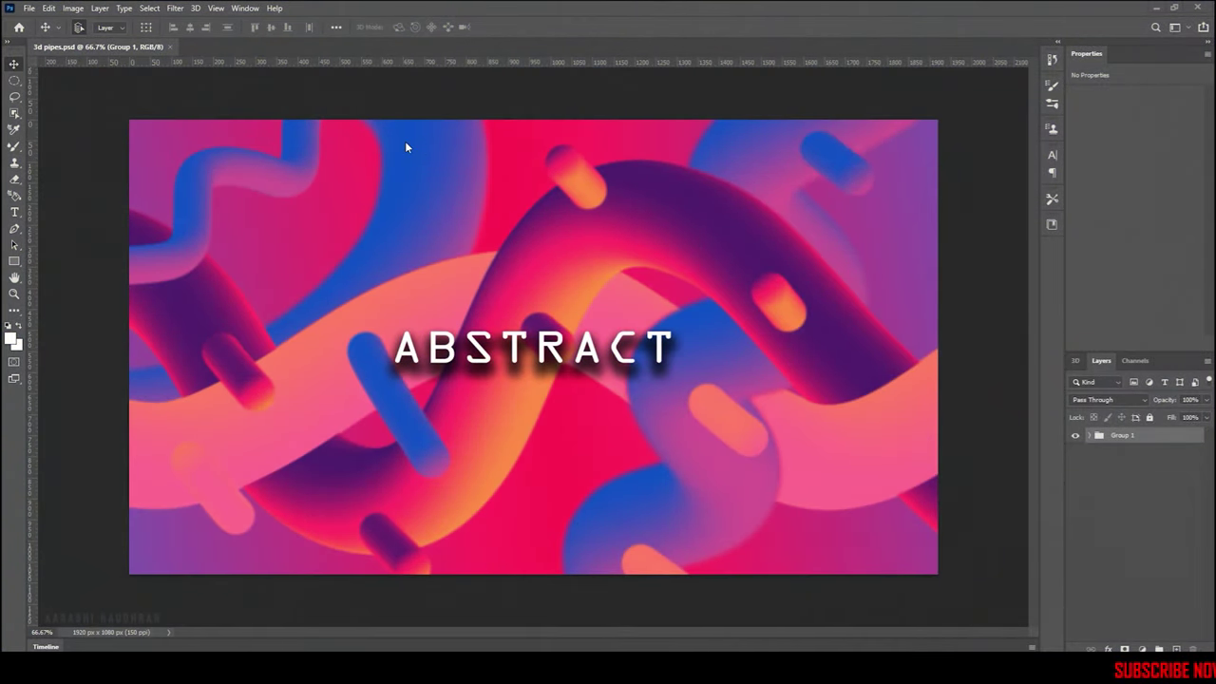
- Create a new 1920×1080 px document with a transparent background
left_click(30, 9)
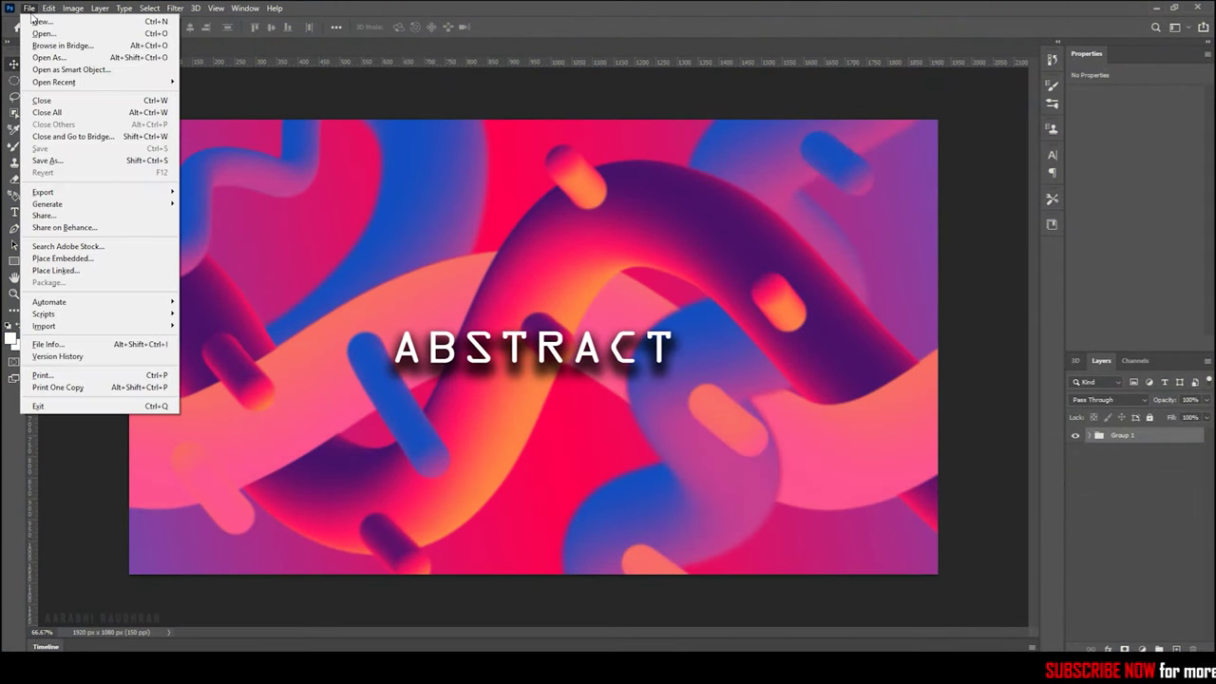
left_click(38, 21)
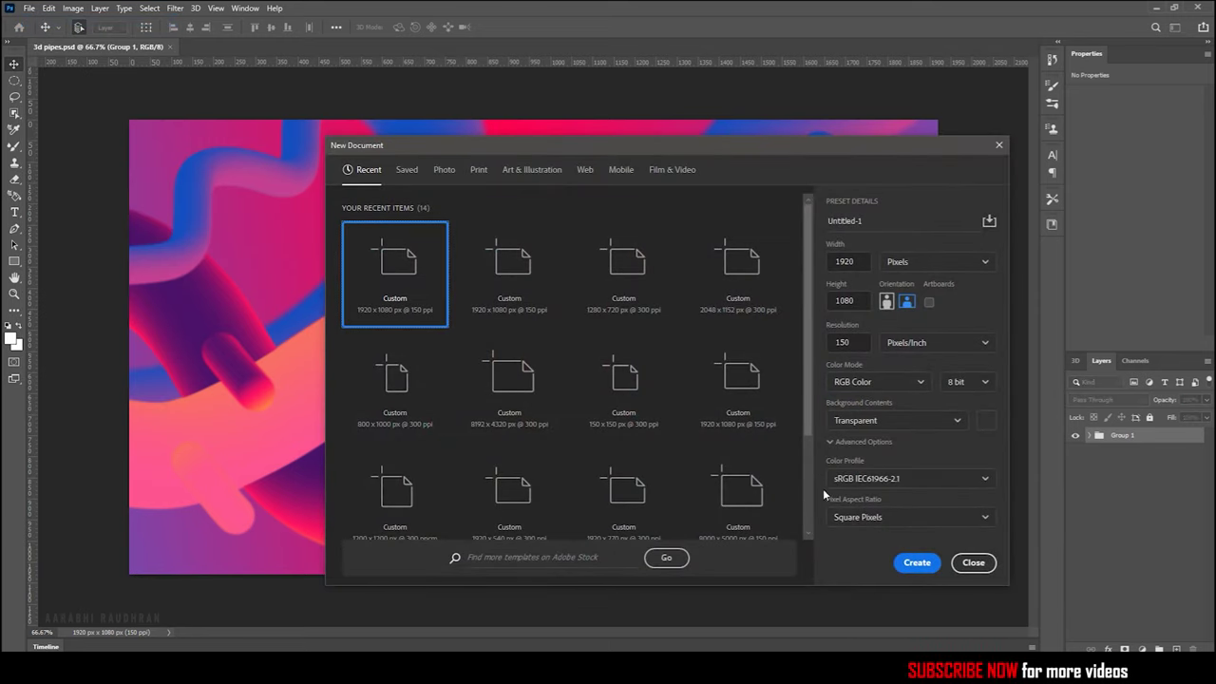
left_click(879, 421)
left_click(884, 506)
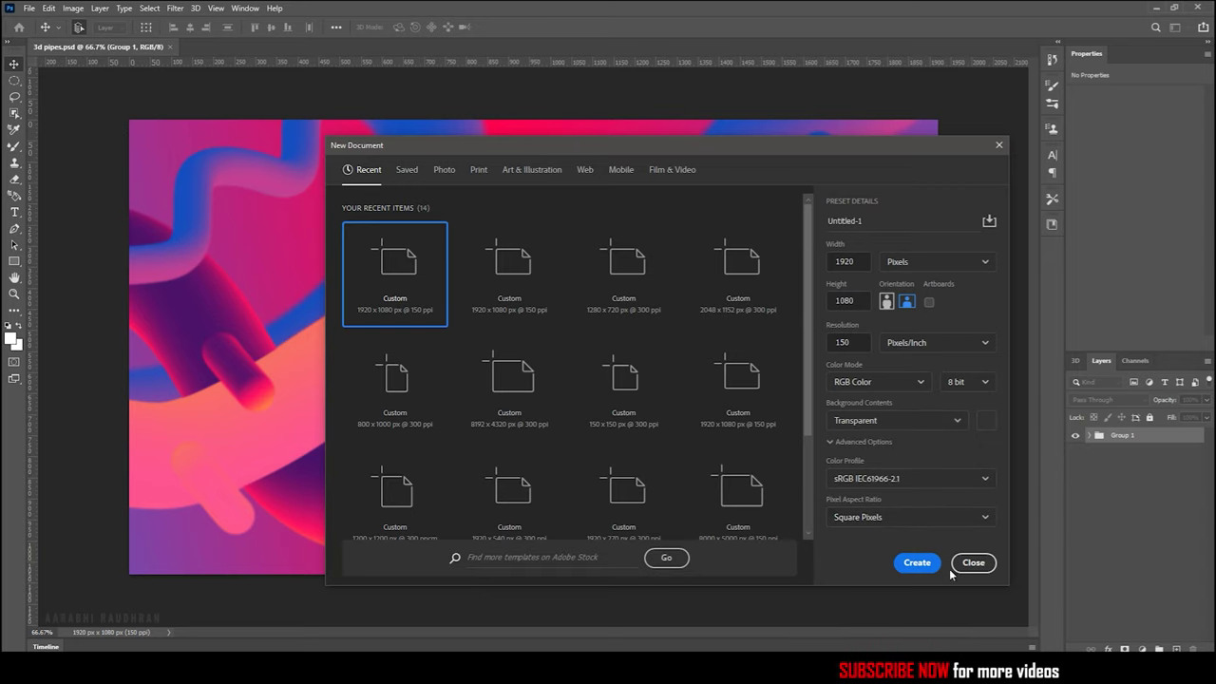
left_click(912, 563)
- Draw a 222 px circular elliptical selection near the canvas's top-left
left_click(14, 80)
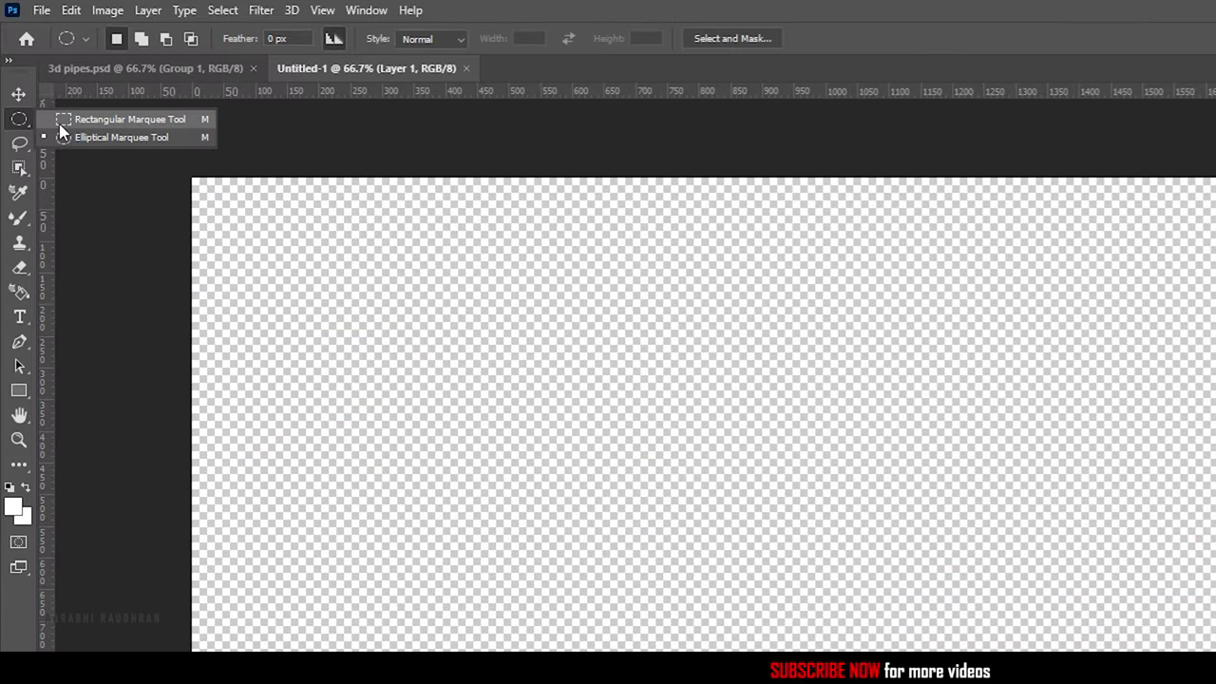
left_click(57, 97)
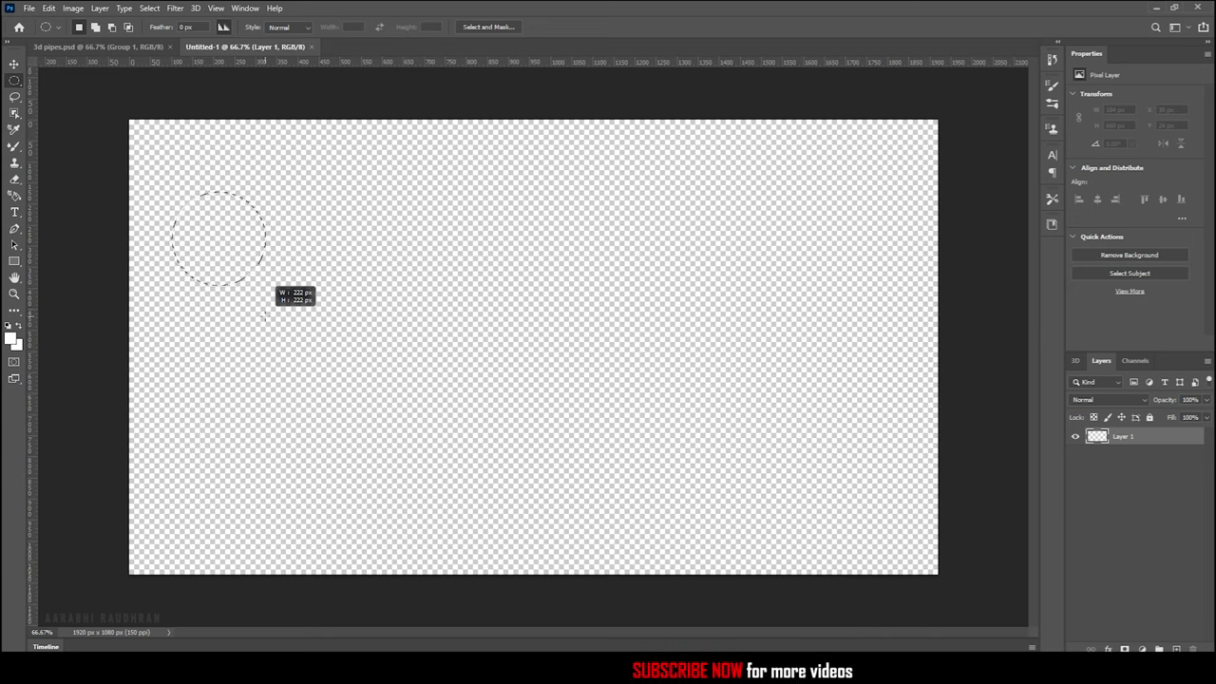
left_click_drag(255, 302, 268, 297)
- Fill the circle with the Purple_19 gradient and duplicate it onto a new layer
left_click(14, 308)
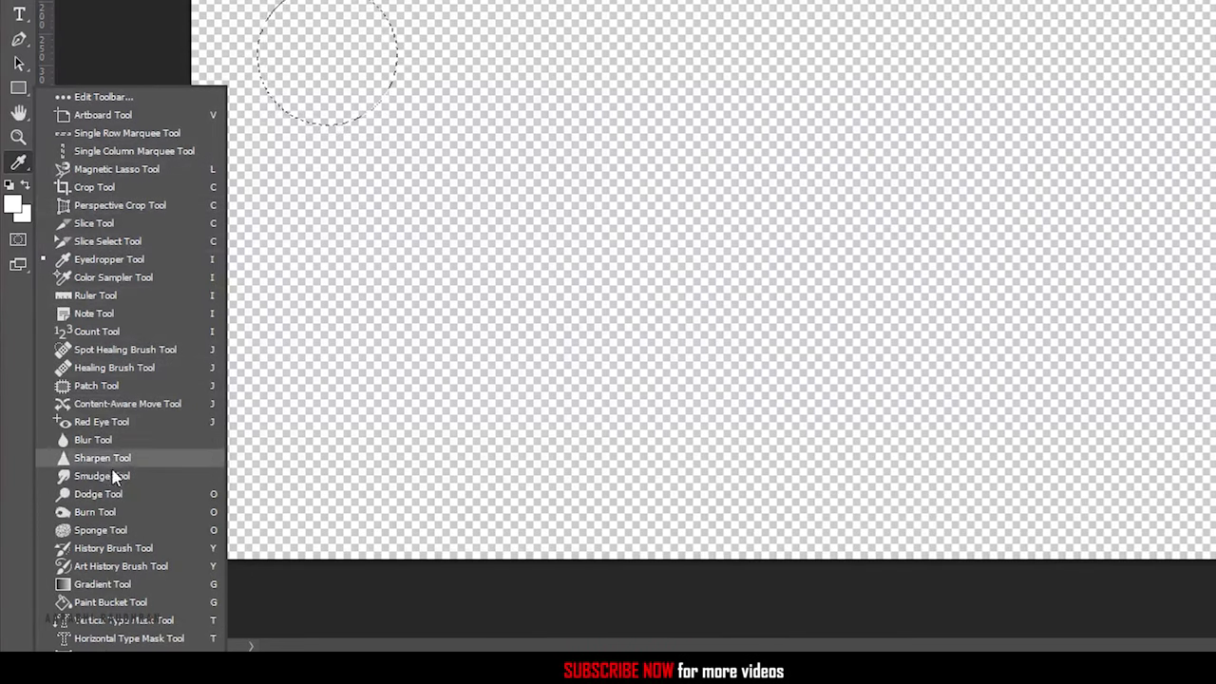
left_click(112, 584)
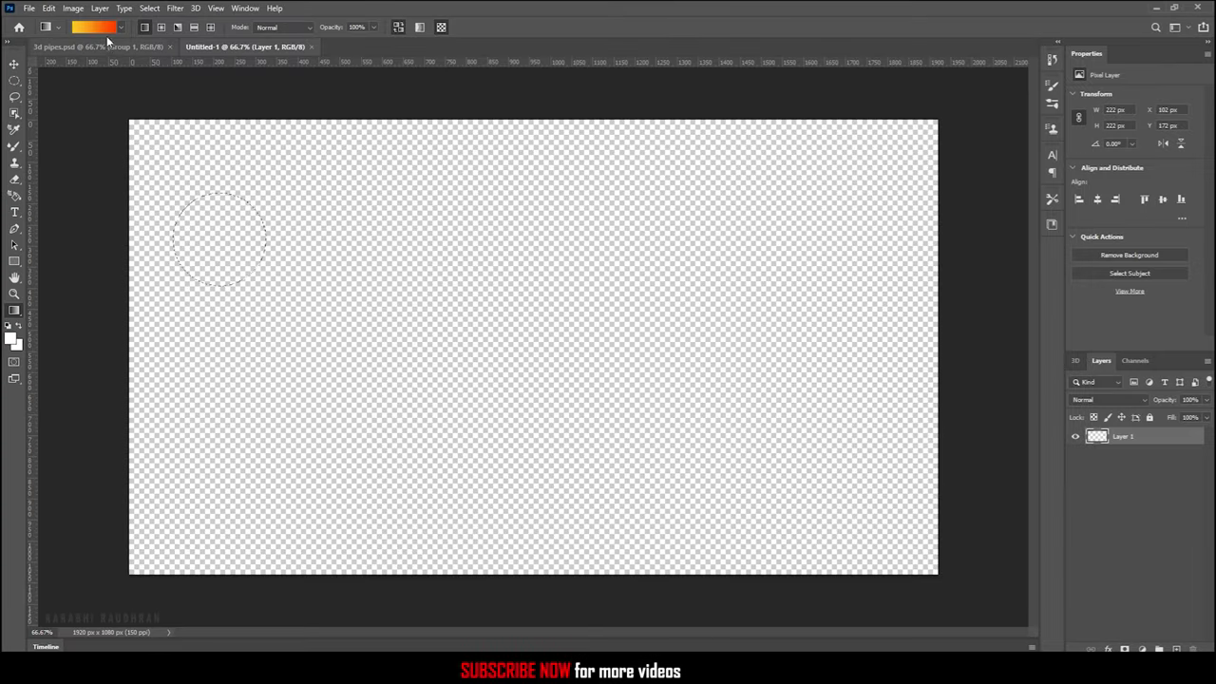
left_click(101, 28)
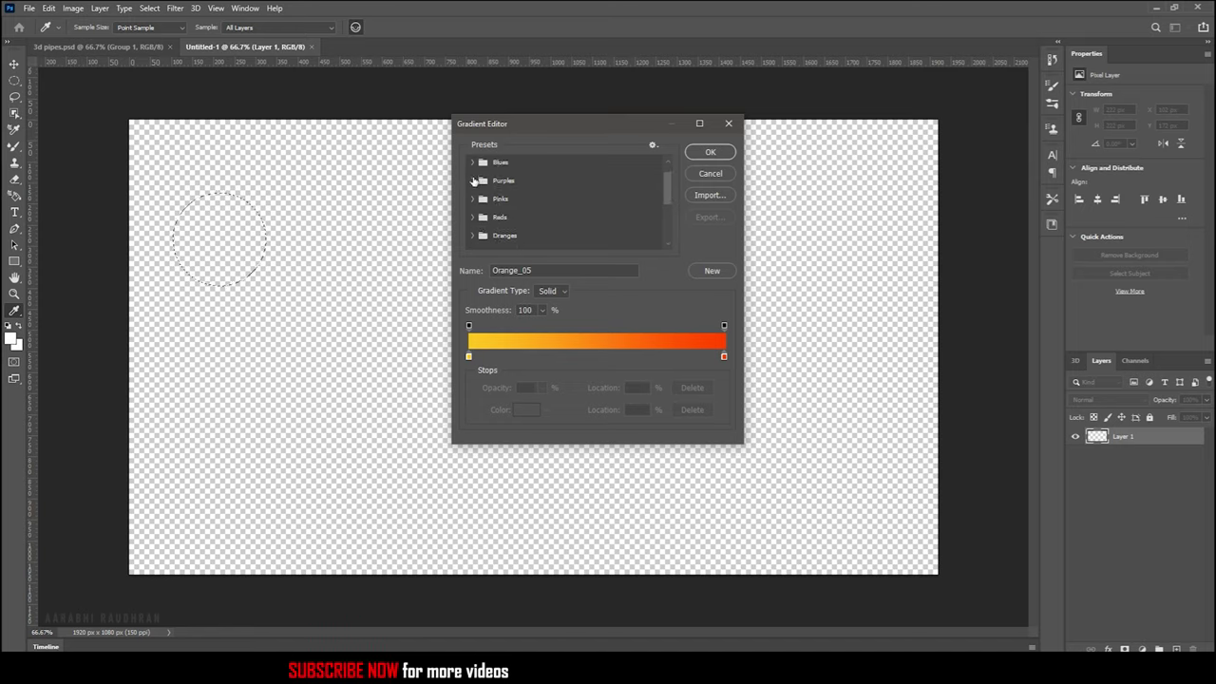
left_click(472, 179)
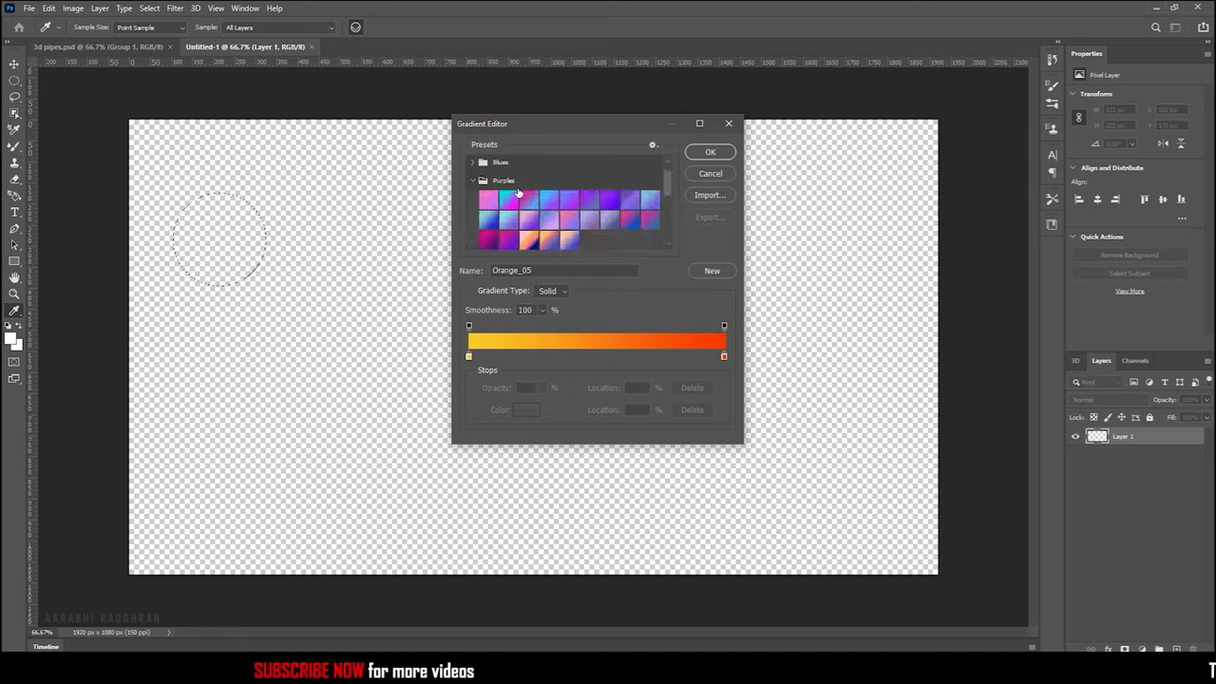
left_click(489, 239)
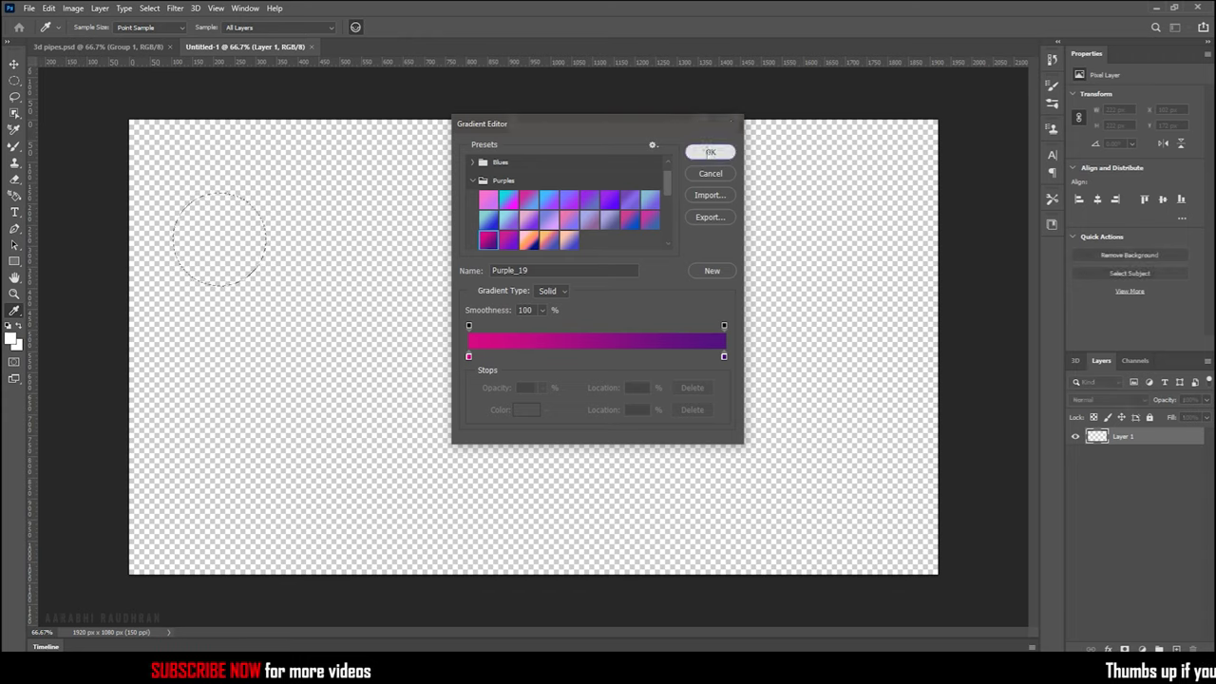
left_click(709, 152)
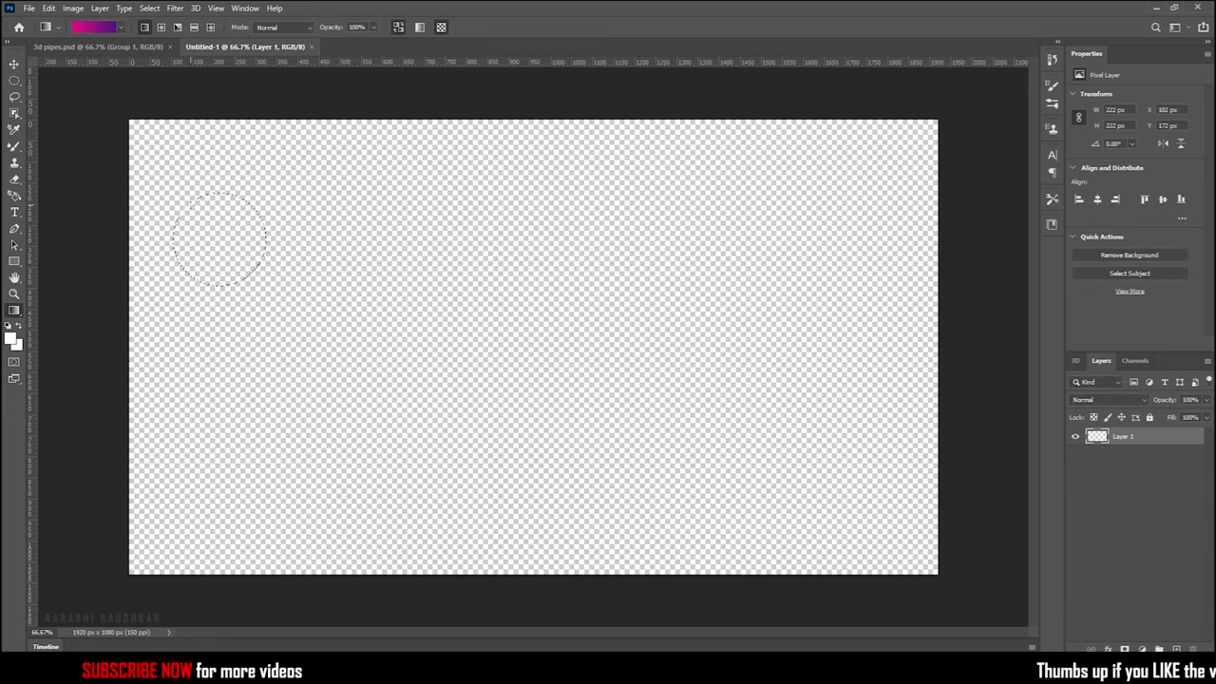
left_click_drag(188, 201, 251, 276)
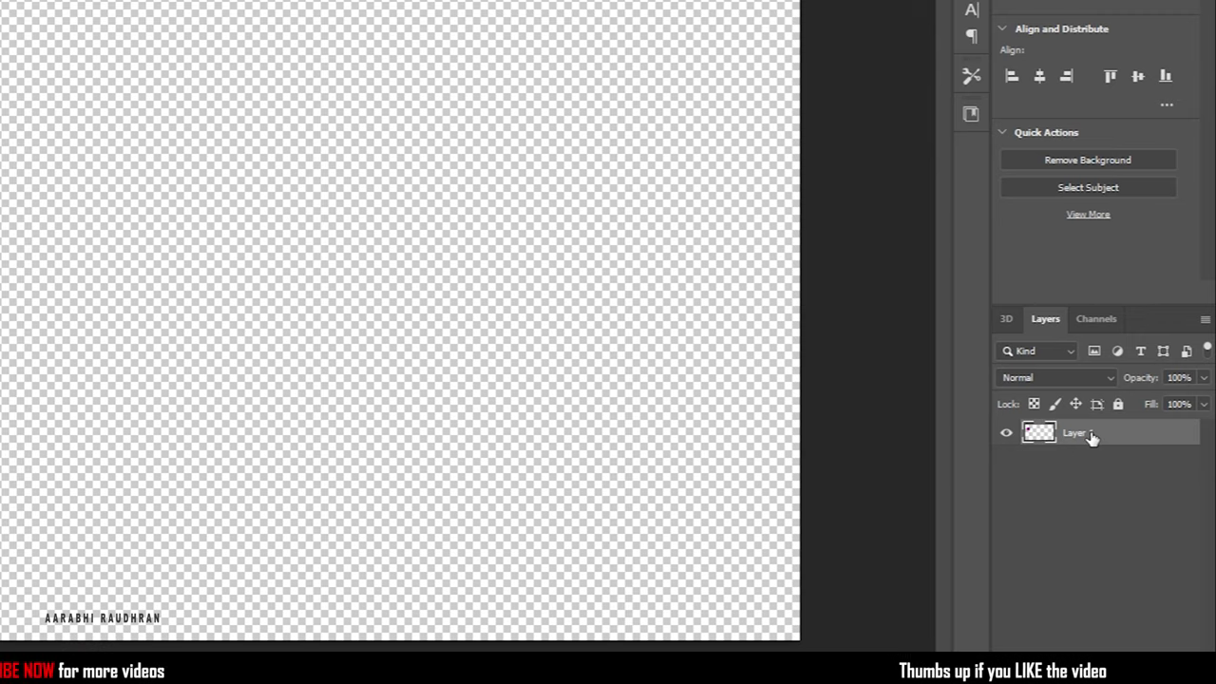
key("ctrl+j")
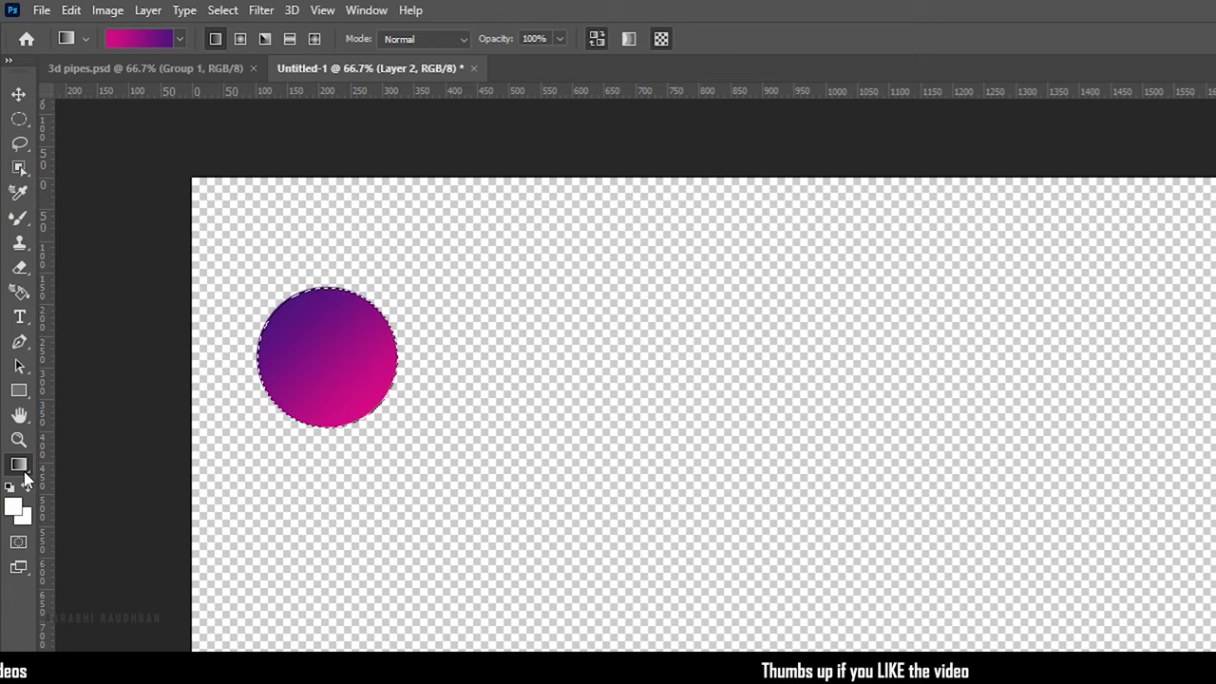
- Load the orange-pink-purple Red_07 gradient preset
left_click(147, 37)
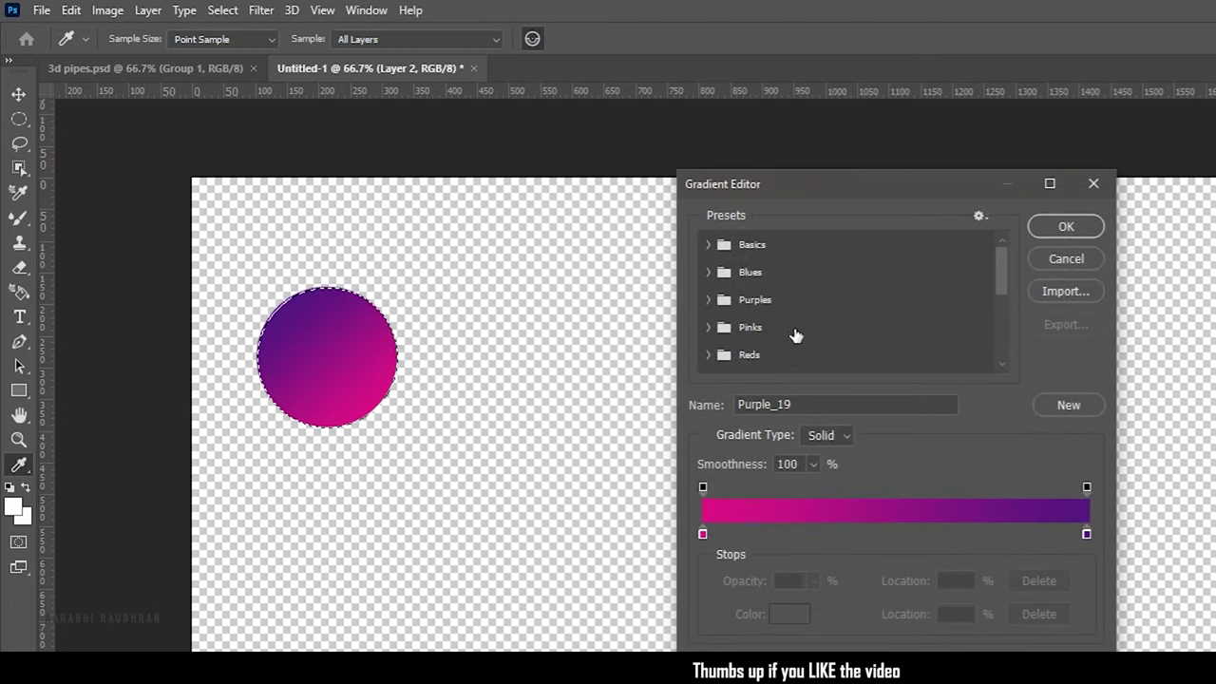
left_click(710, 357)
scroll(809, 334, "down", 2)
scroll(812, 335, "down", 1)
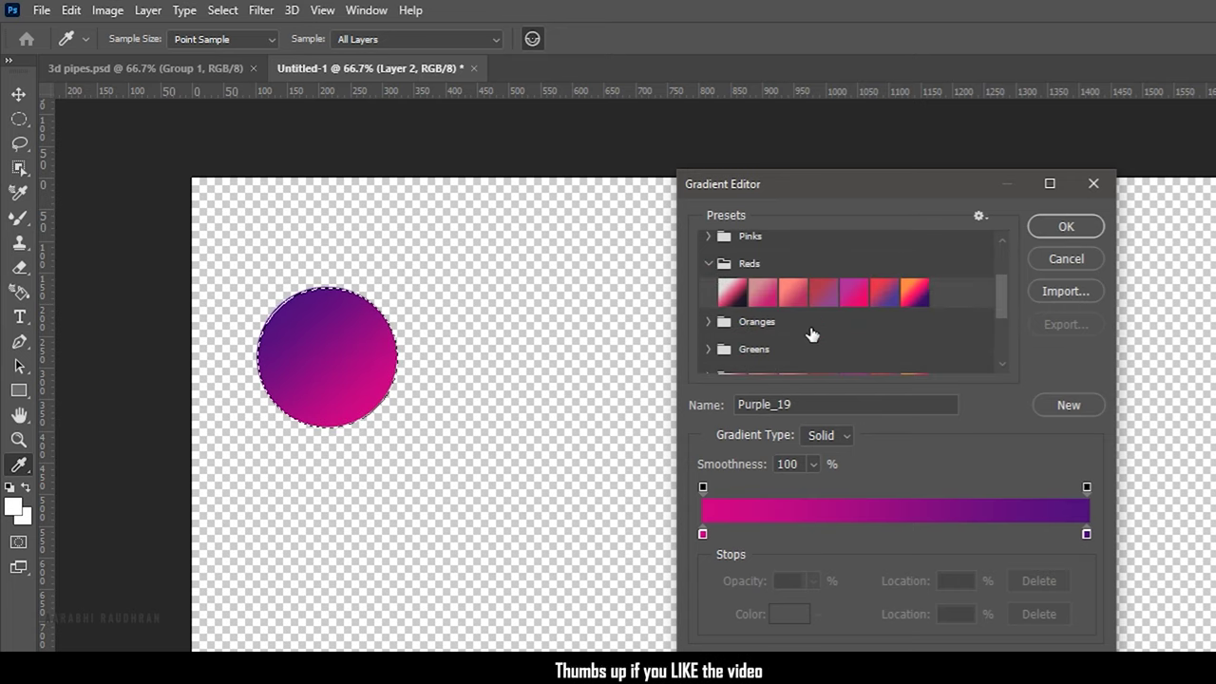
left_click(915, 294)
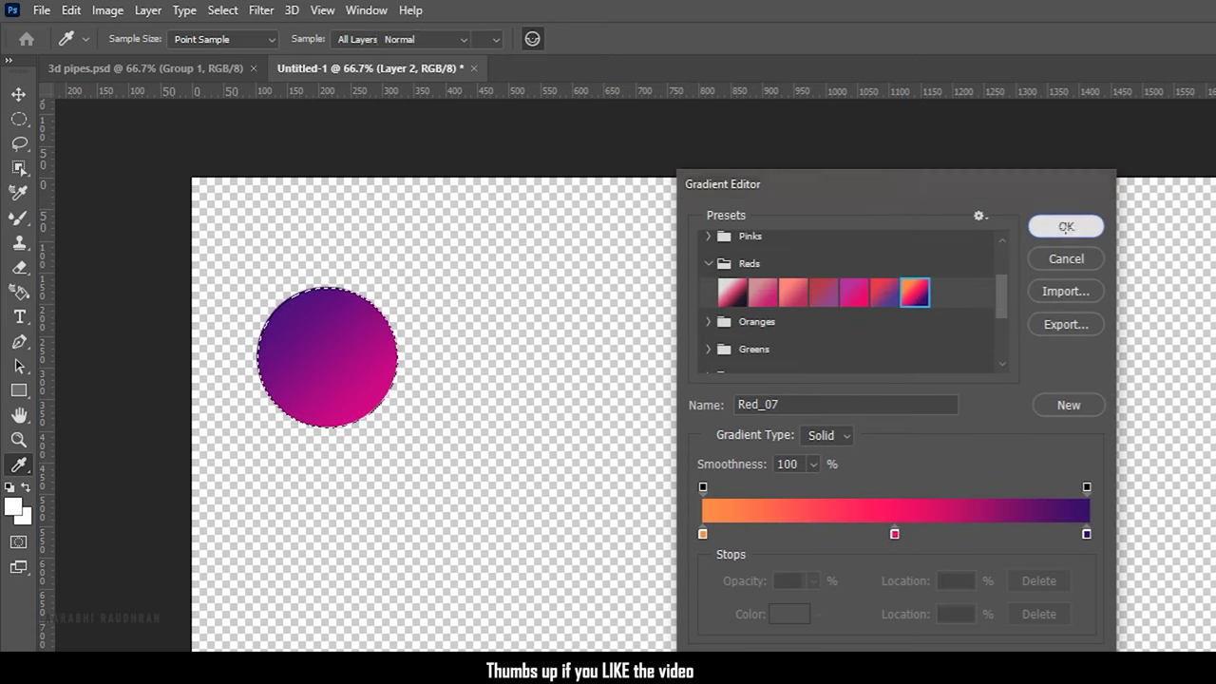
left_click(1065, 228)
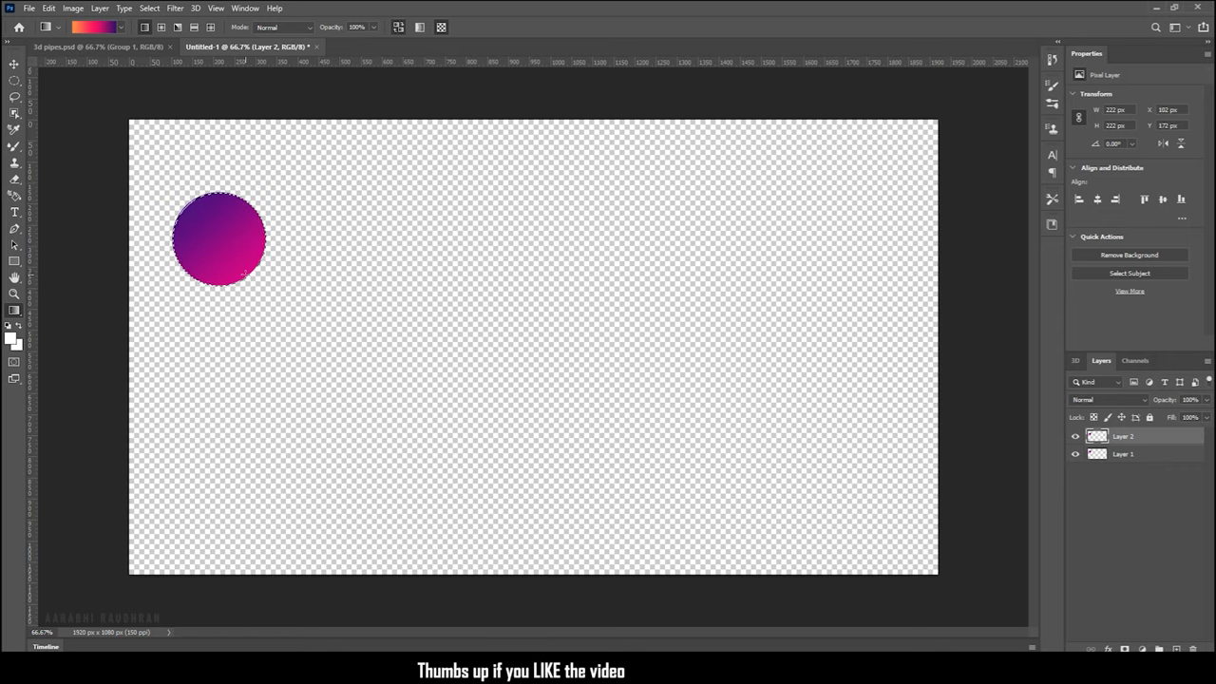
- Refill the copied circle with Red_07 and move it below the purple circle
left_click_drag(186, 201, 249, 274)
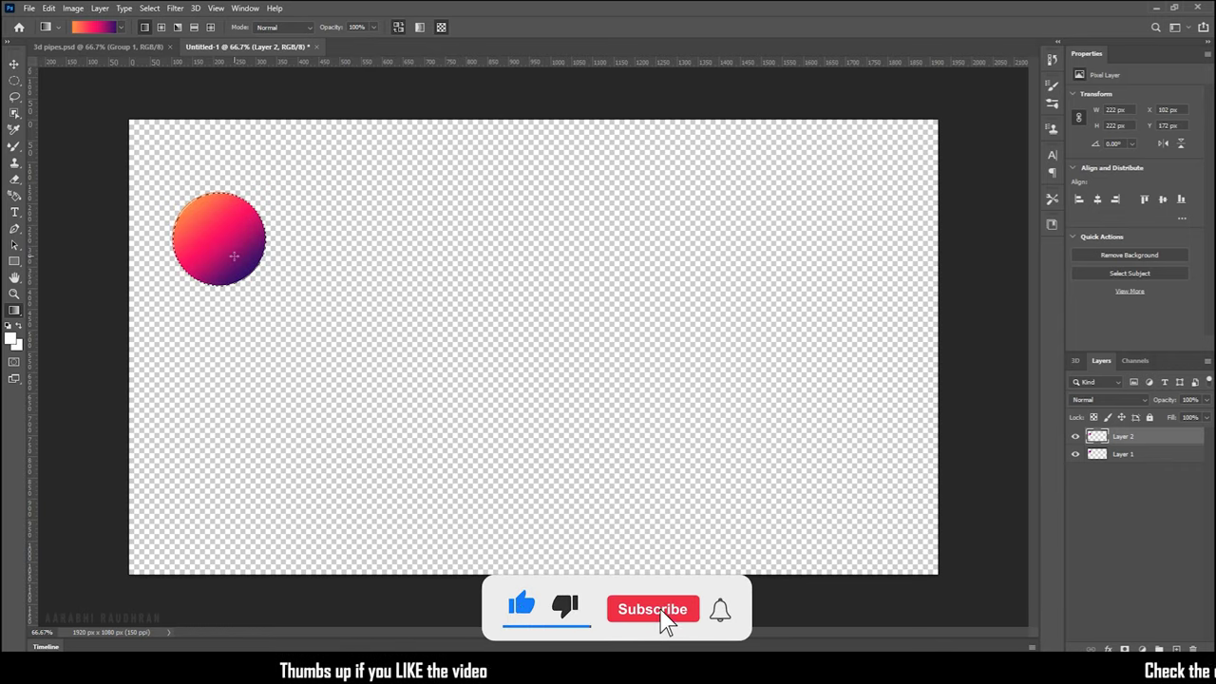
key("ctrl+t")
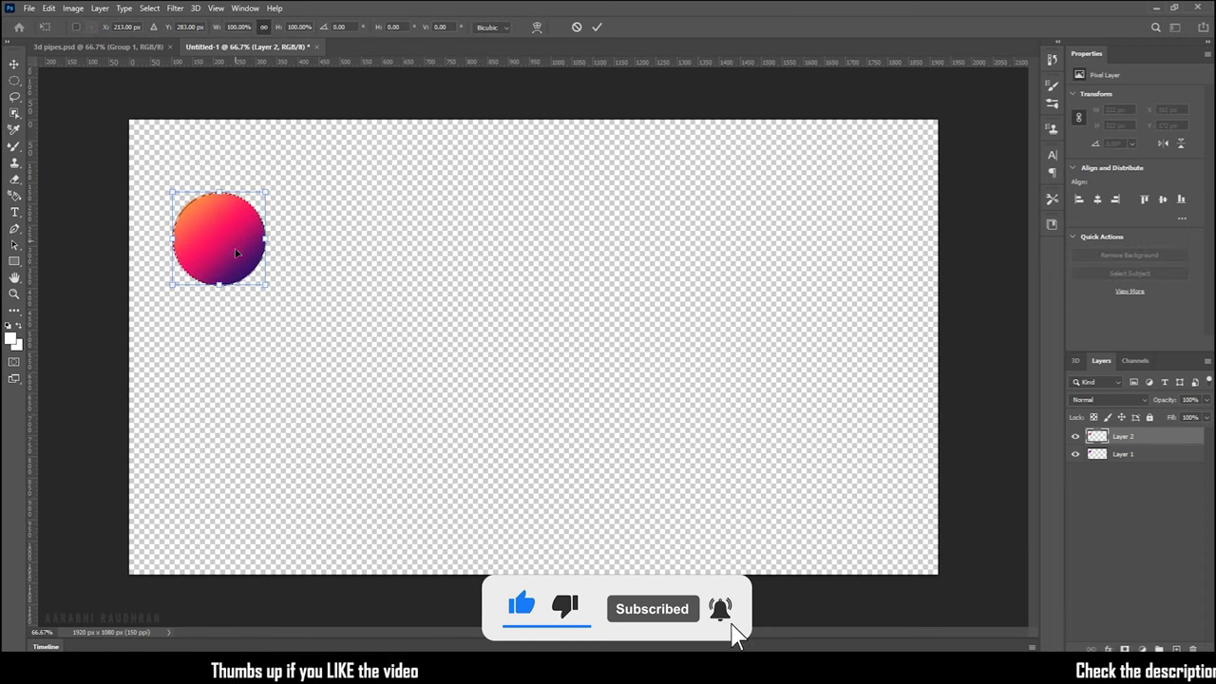
left_click_drag(236, 245, 236, 362)
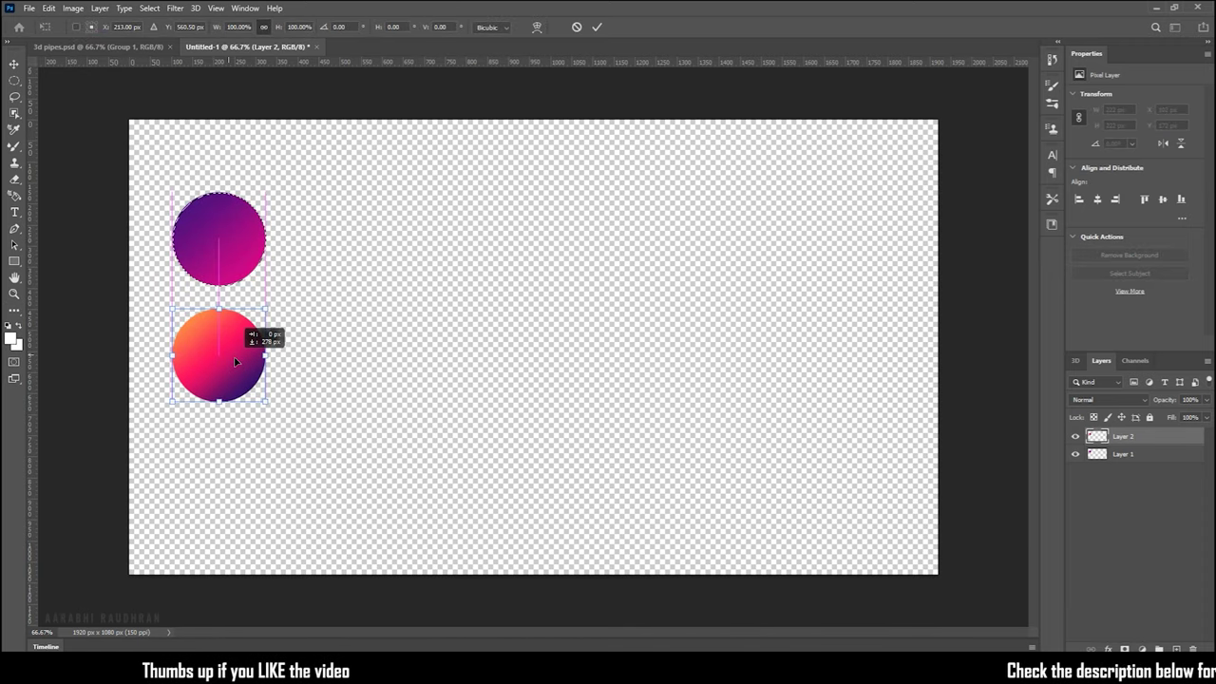
key("Return")
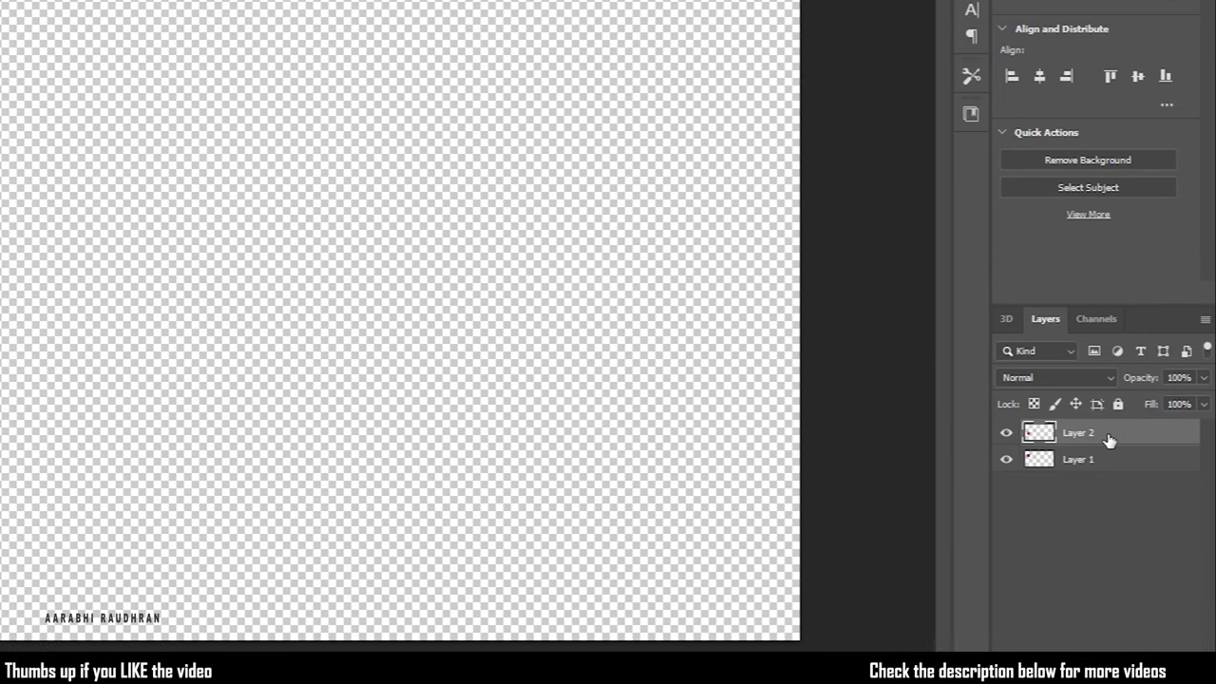
- Duplicate the orange-pink circle and move the copy further down the canvas
key("ctrl+j")
key("ctrl+t")
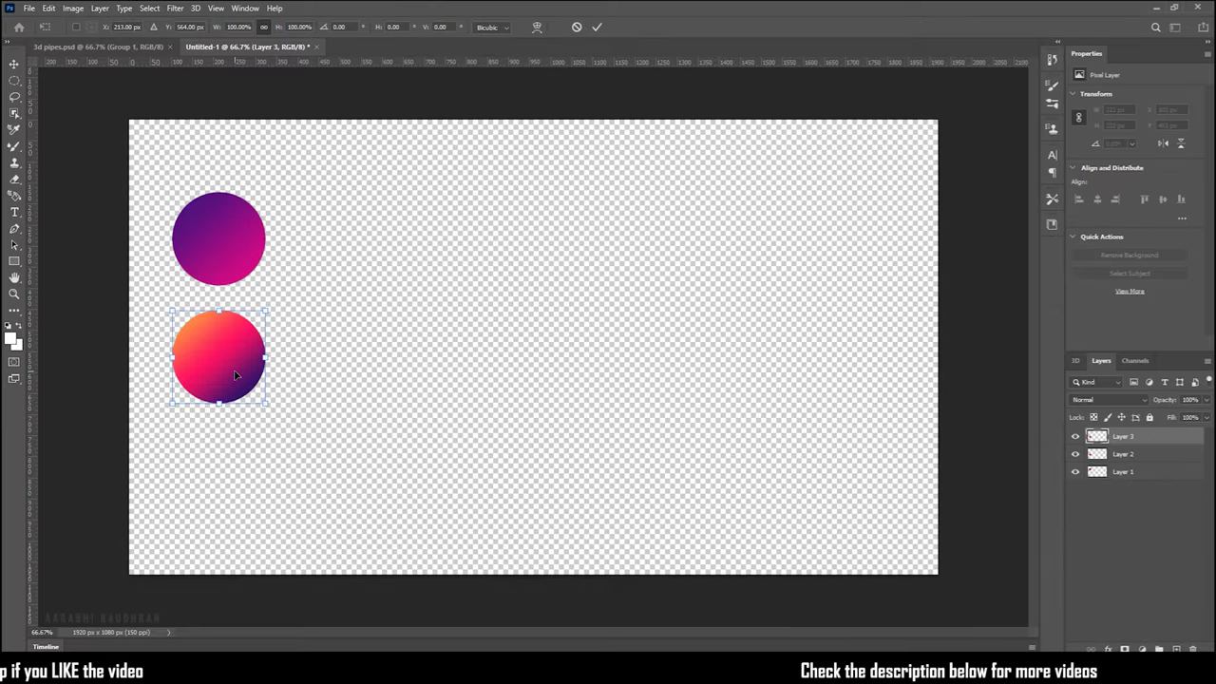
mouse_move(235, 376)
left_mouse_down()
mouse_move(225, 470)
mouse_move(237, 496)
left_mouse_up()
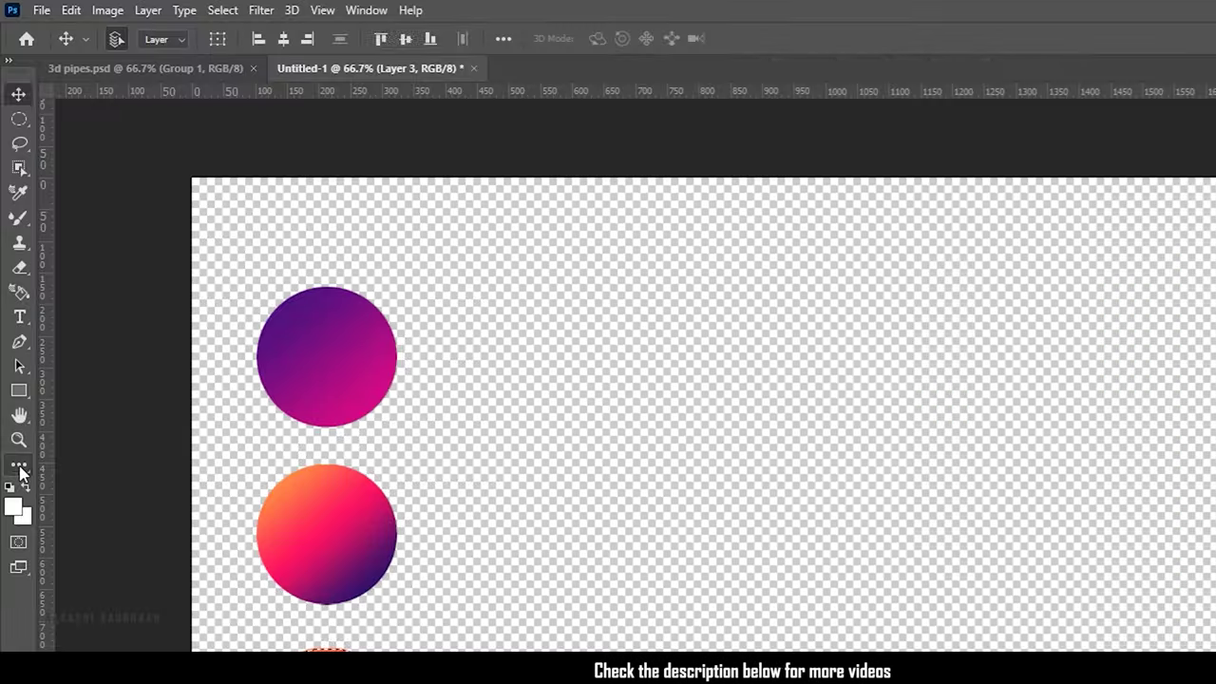
- Fill the bottom circle with the cyan-to-magenta Purple_02 gradient
left_click(19, 466)
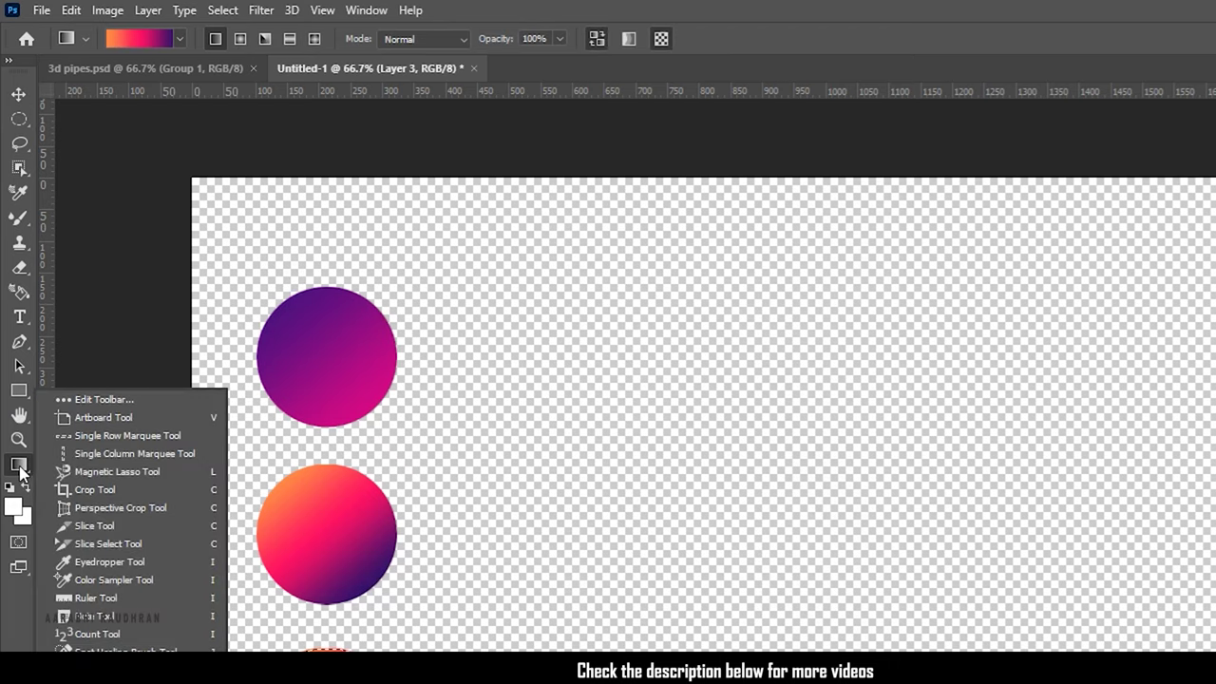
left_click(158, 38)
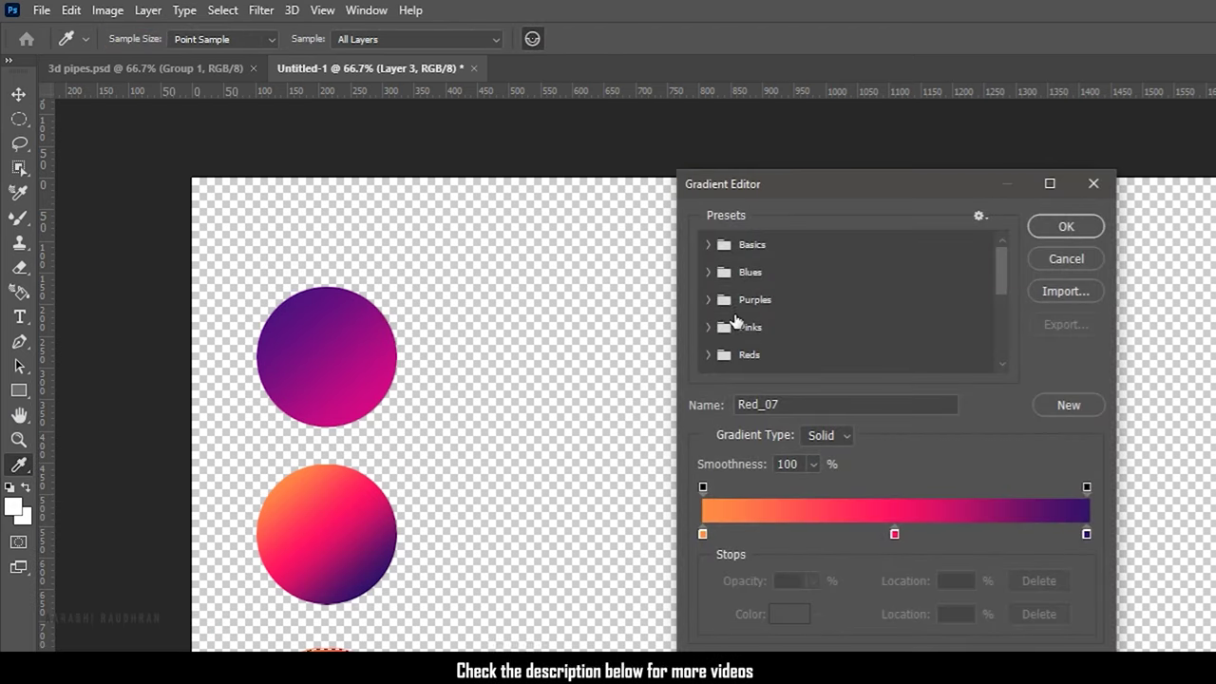
left_click(710, 273)
left_click(712, 274)
scroll(713, 304, "down", 2)
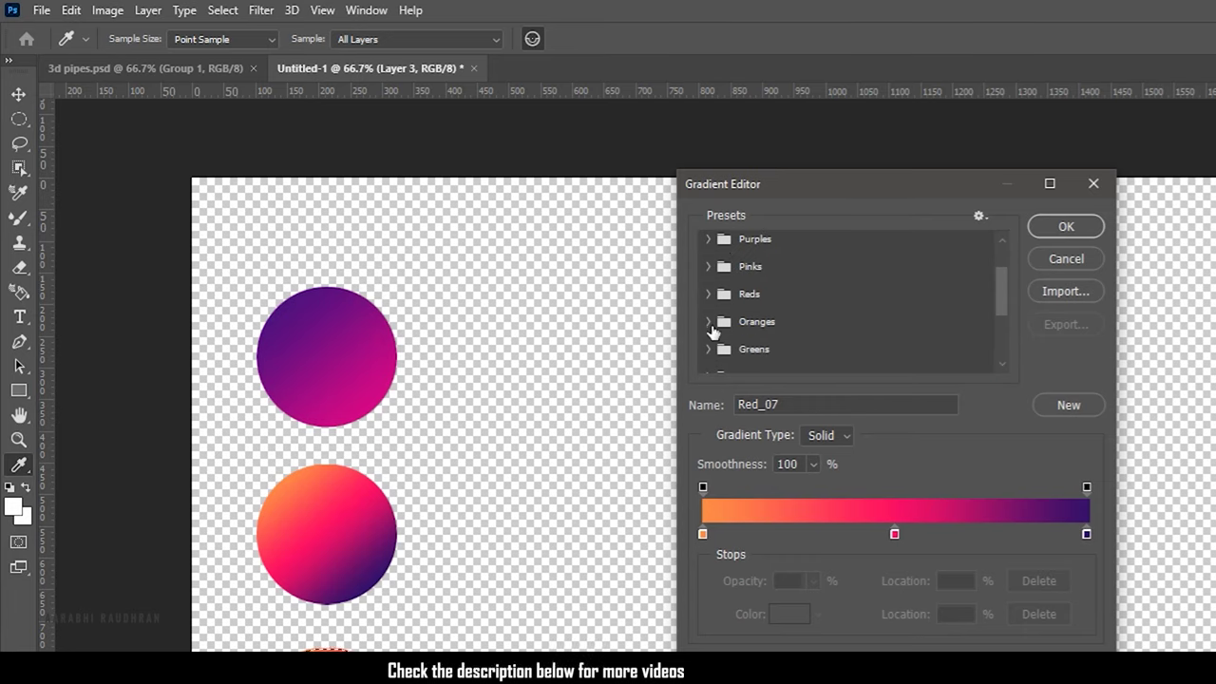
left_click(708, 267)
scroll(714, 314, "up", 1)
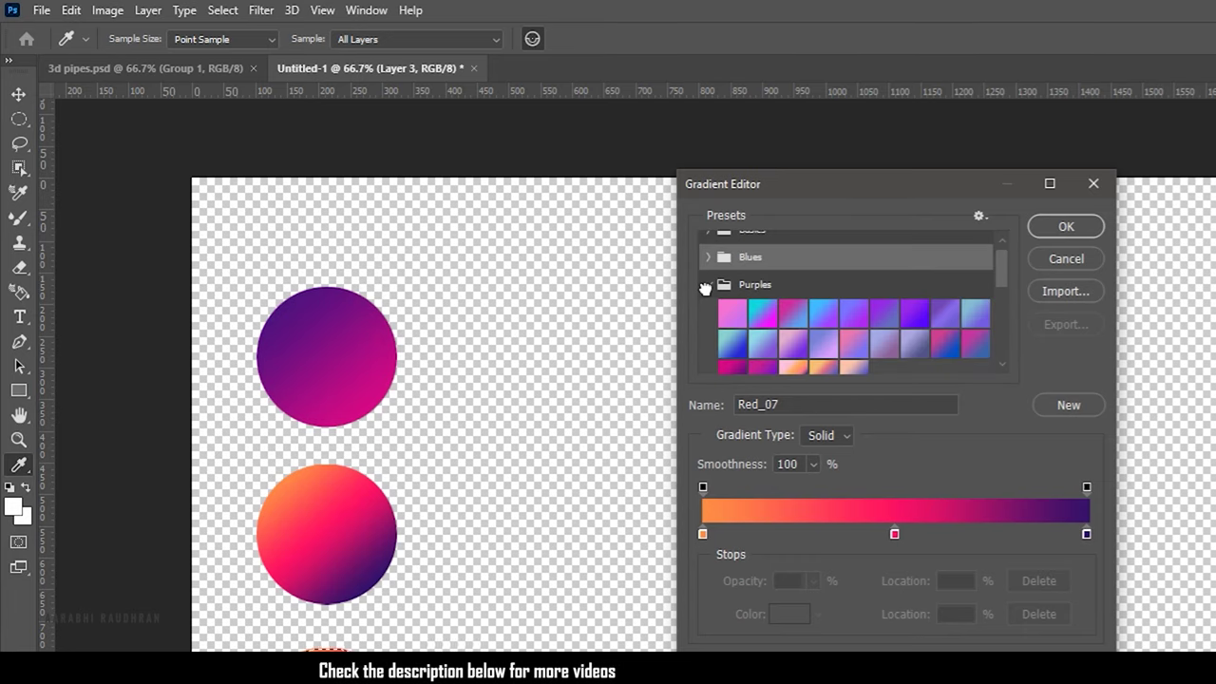
left_click(763, 313)
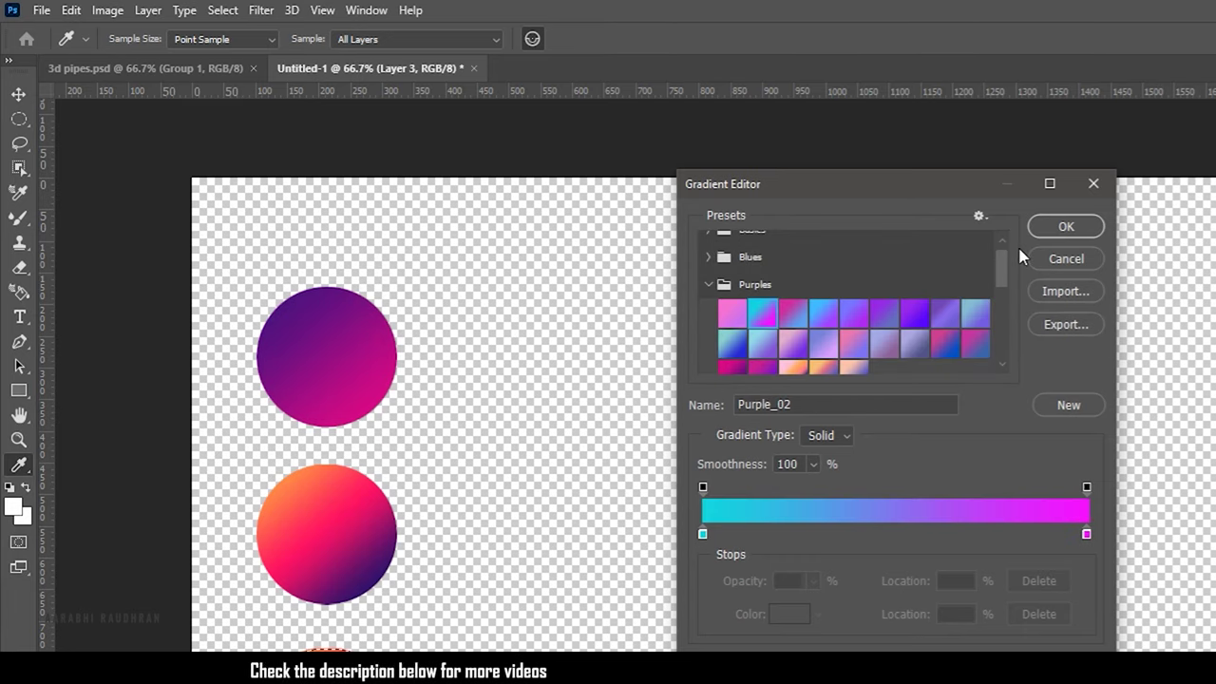
scroll(1005, 278, "down", 1)
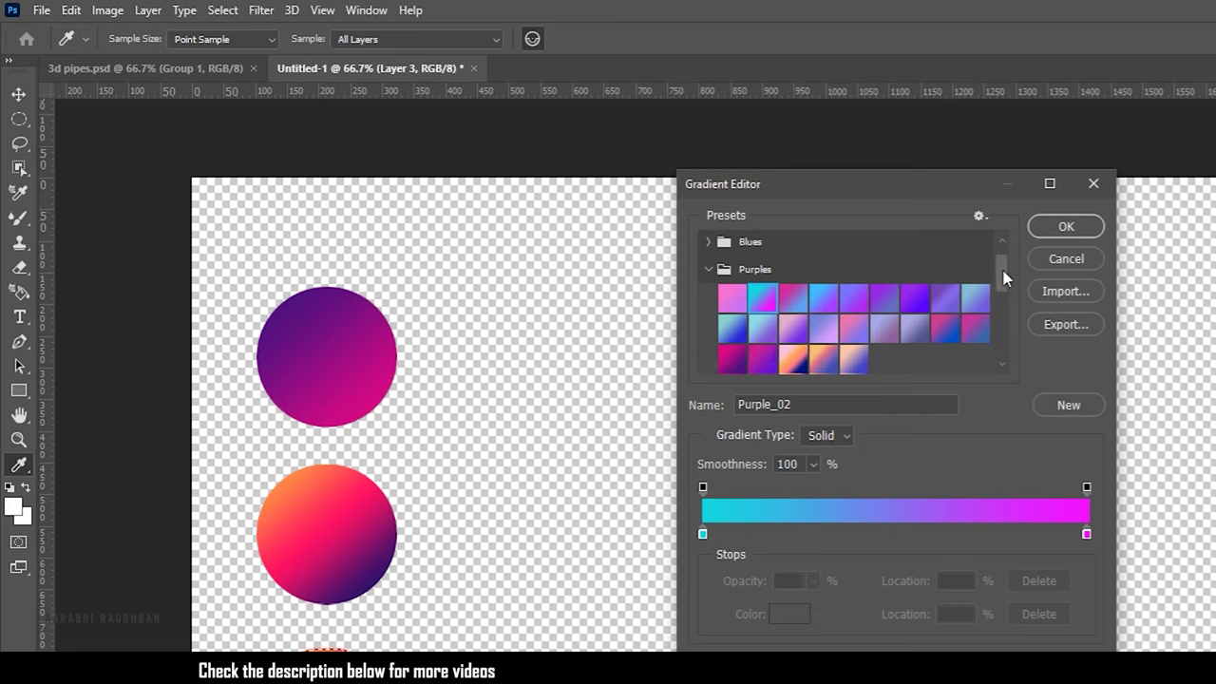
left_click(1066, 226)
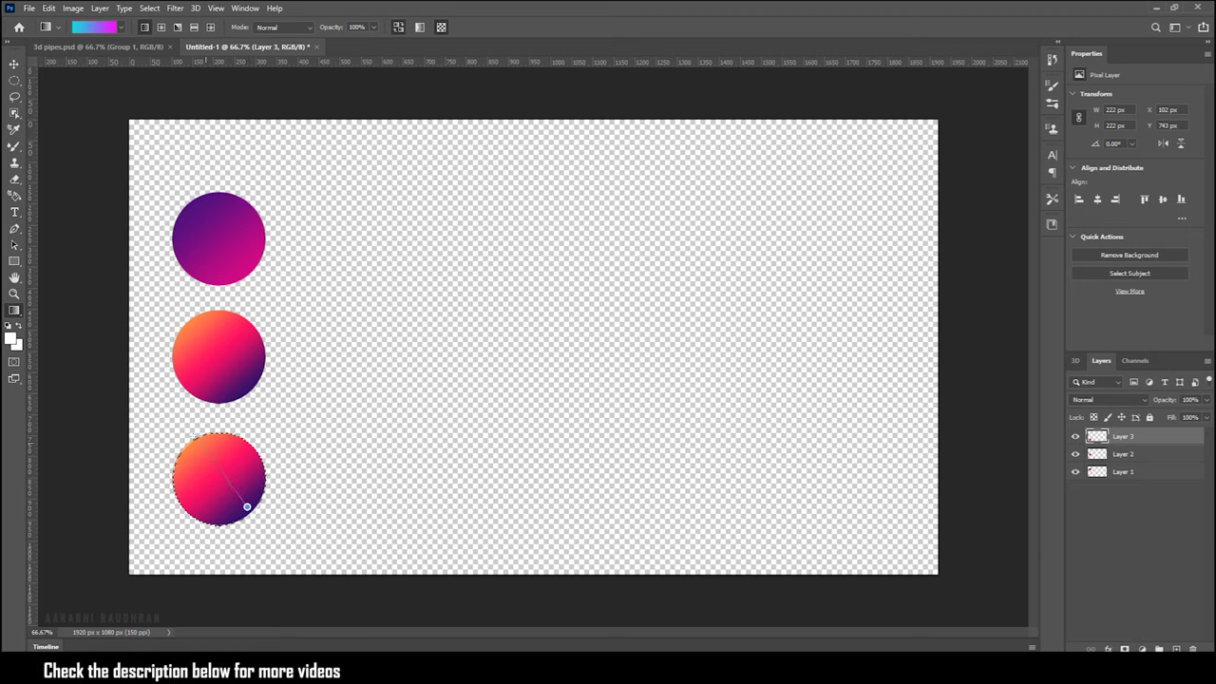
left_click_drag(247, 507, 248, 506)
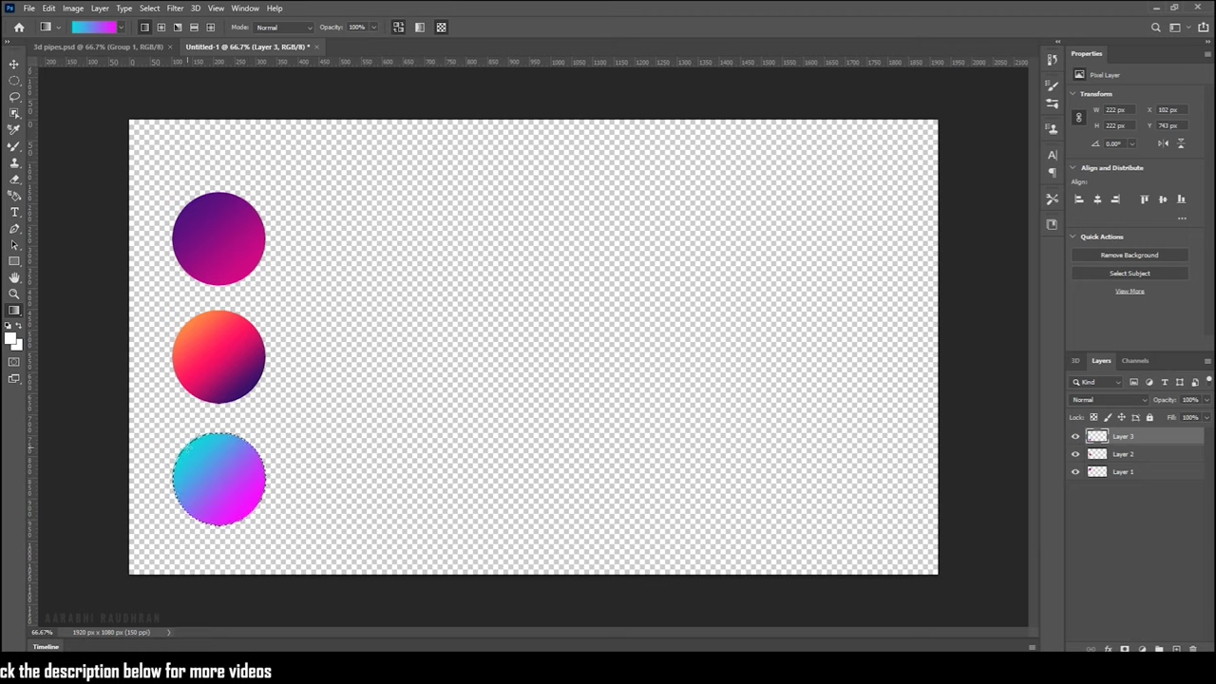
left_click(1132, 498)
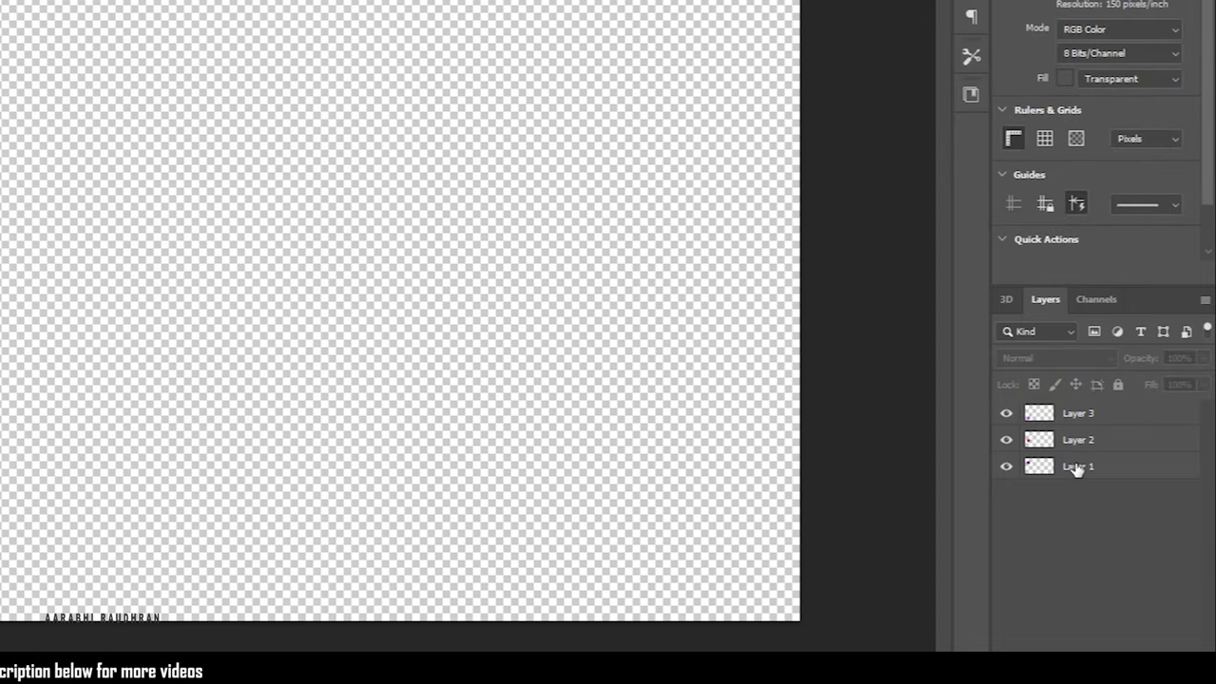
- Select the three circle layers and merge them into one layer
left_click(1077, 468)
left_click(1086, 414, "shift")
right_click(1089, 416)
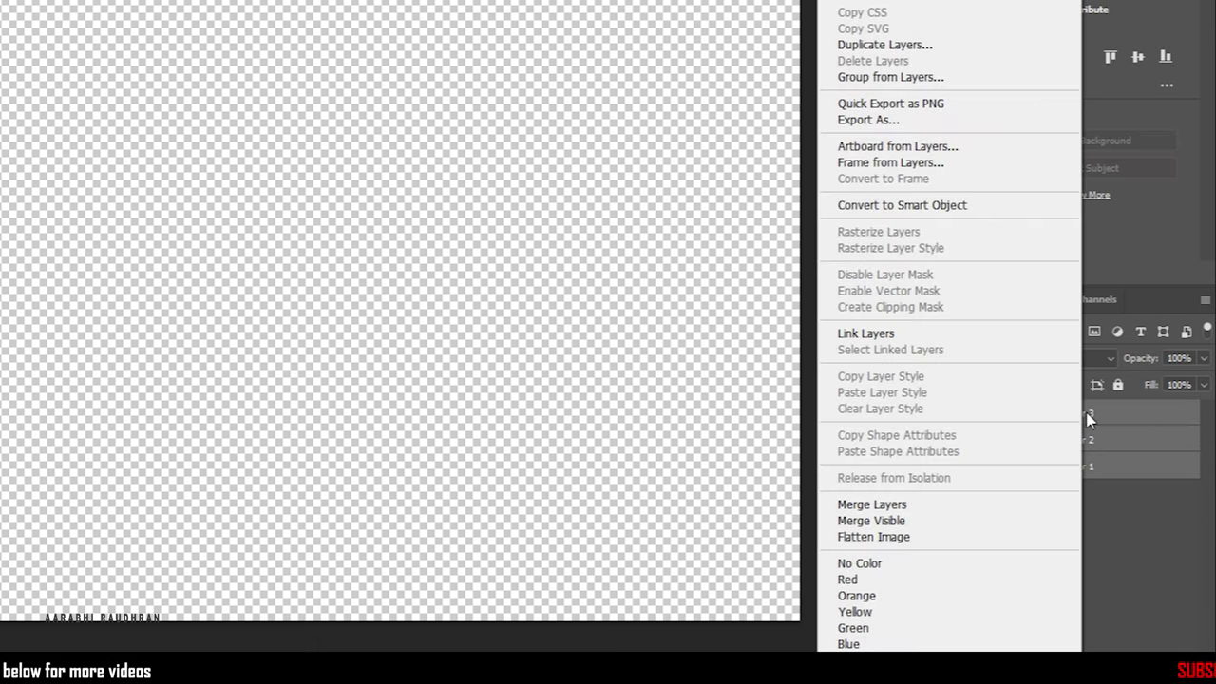
left_click(872, 504)
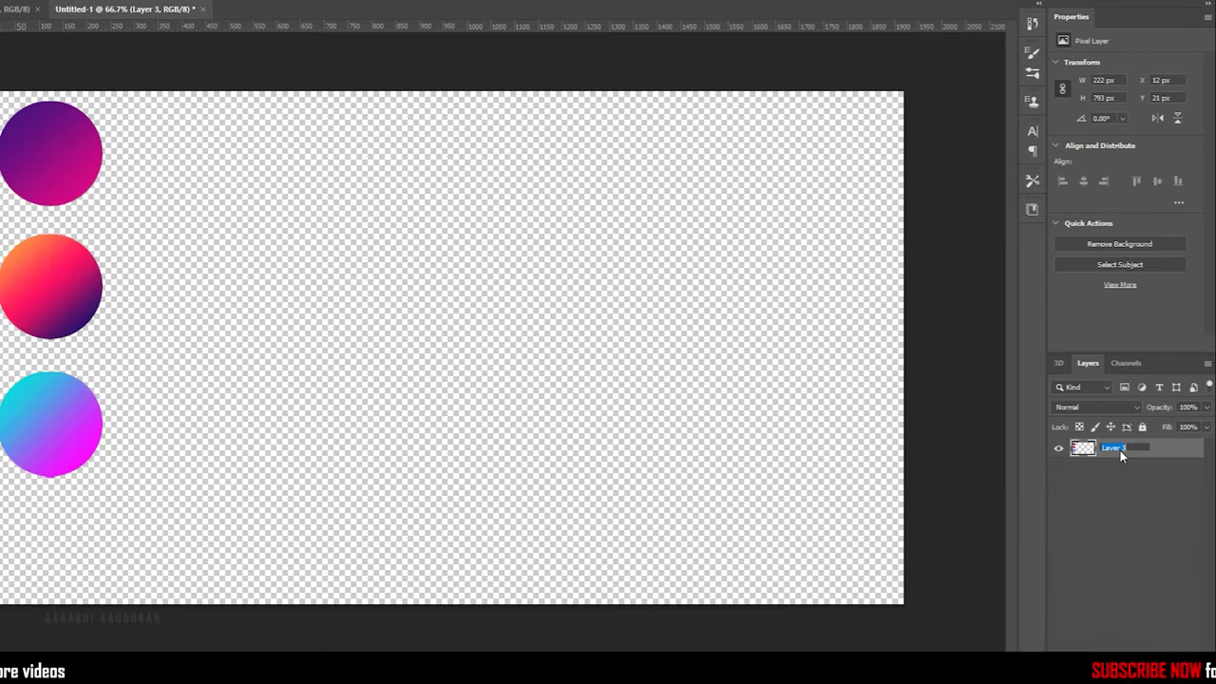
- Name the merged layer 'reference', add an empty layer, and set up the Dry, Heavy Load Mixer Brush
type("erence")
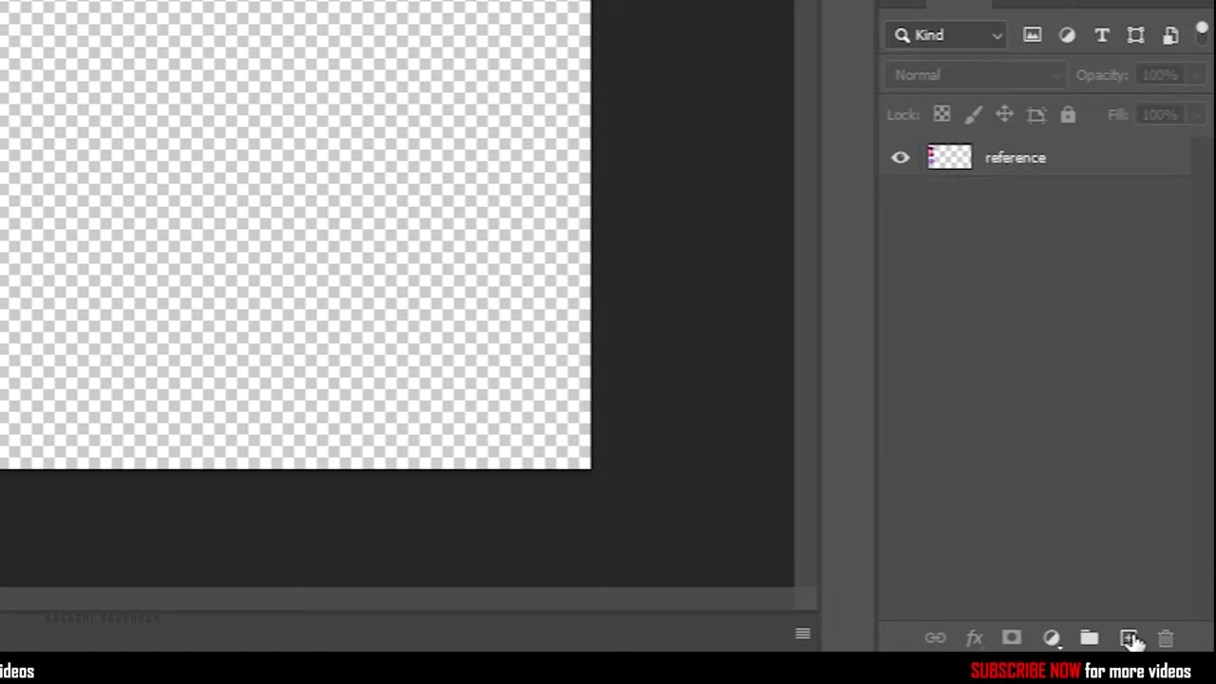
left_click(1131, 639)
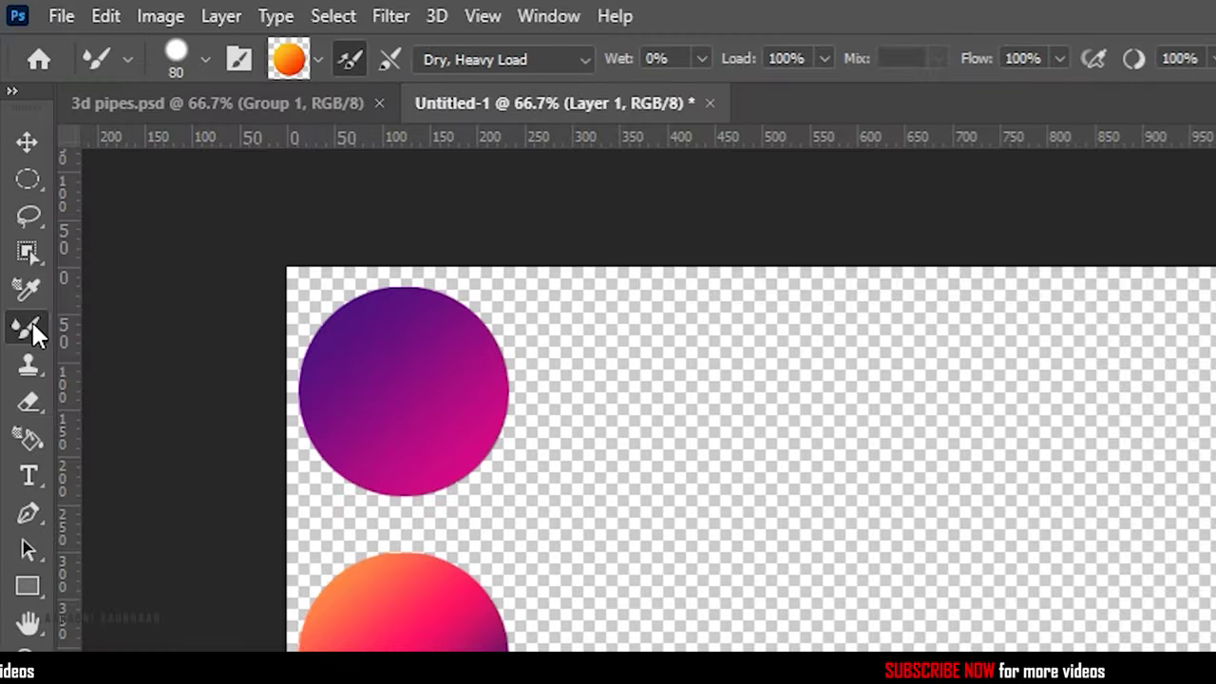
right_click(32, 323)
left_click(129, 399)
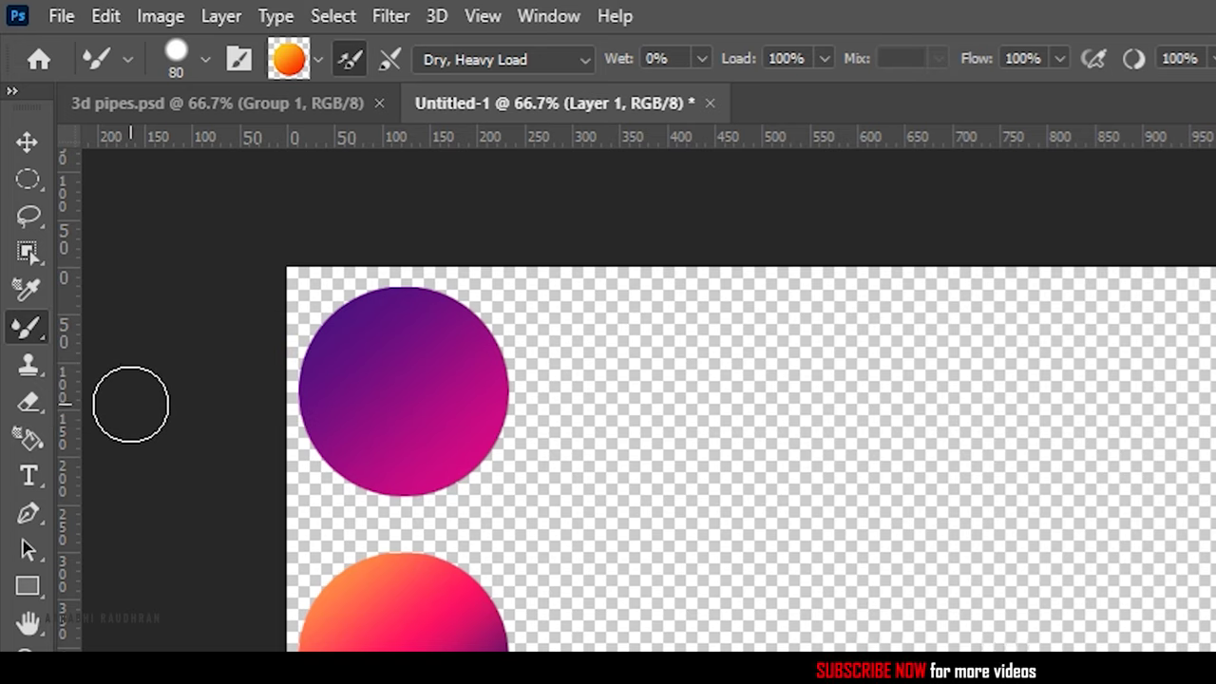
left_click(589, 65)
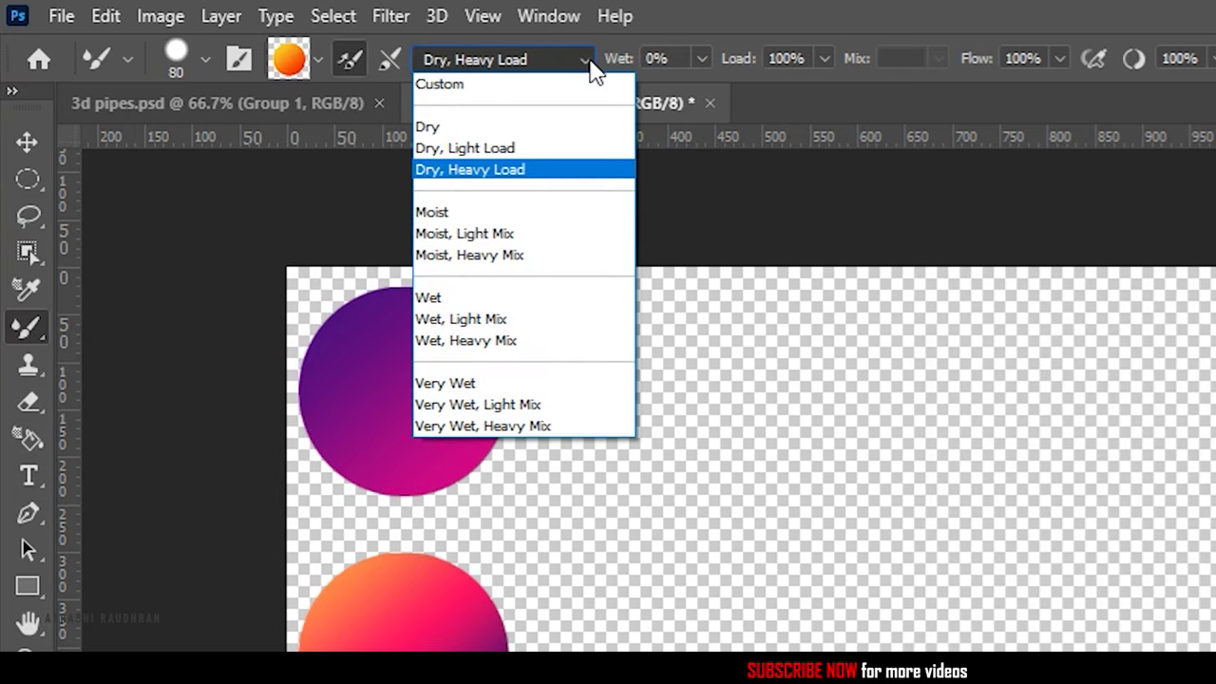
left_click(500, 169)
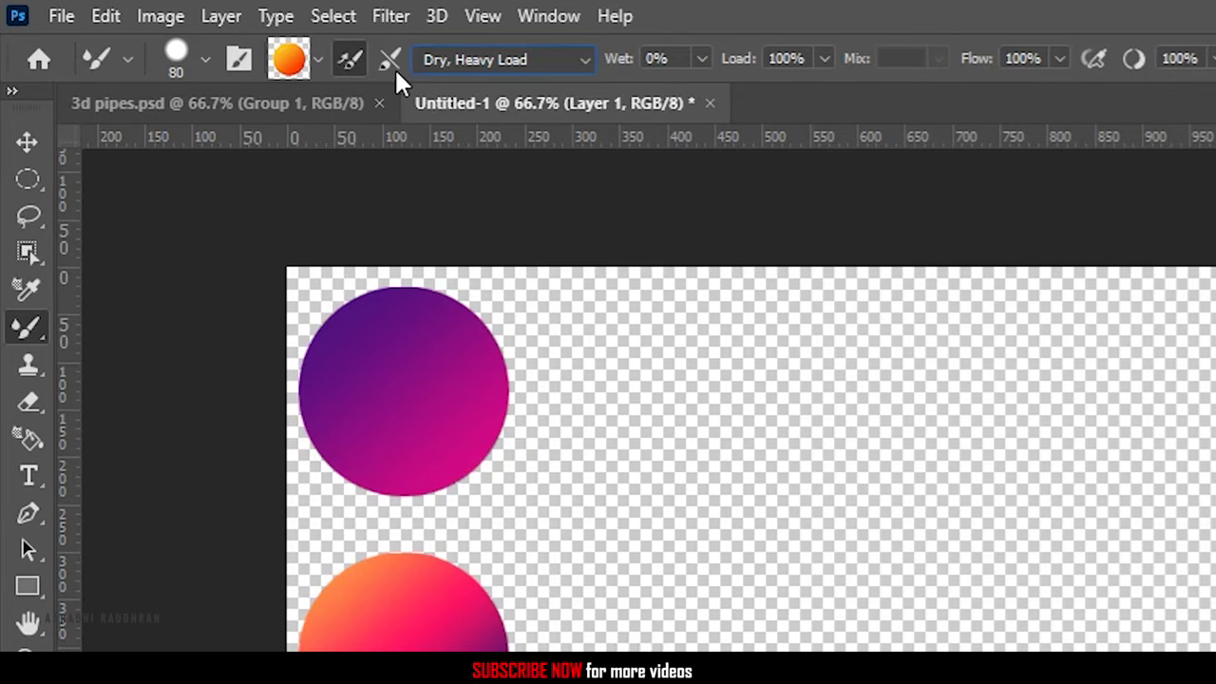
left_click(203, 55)
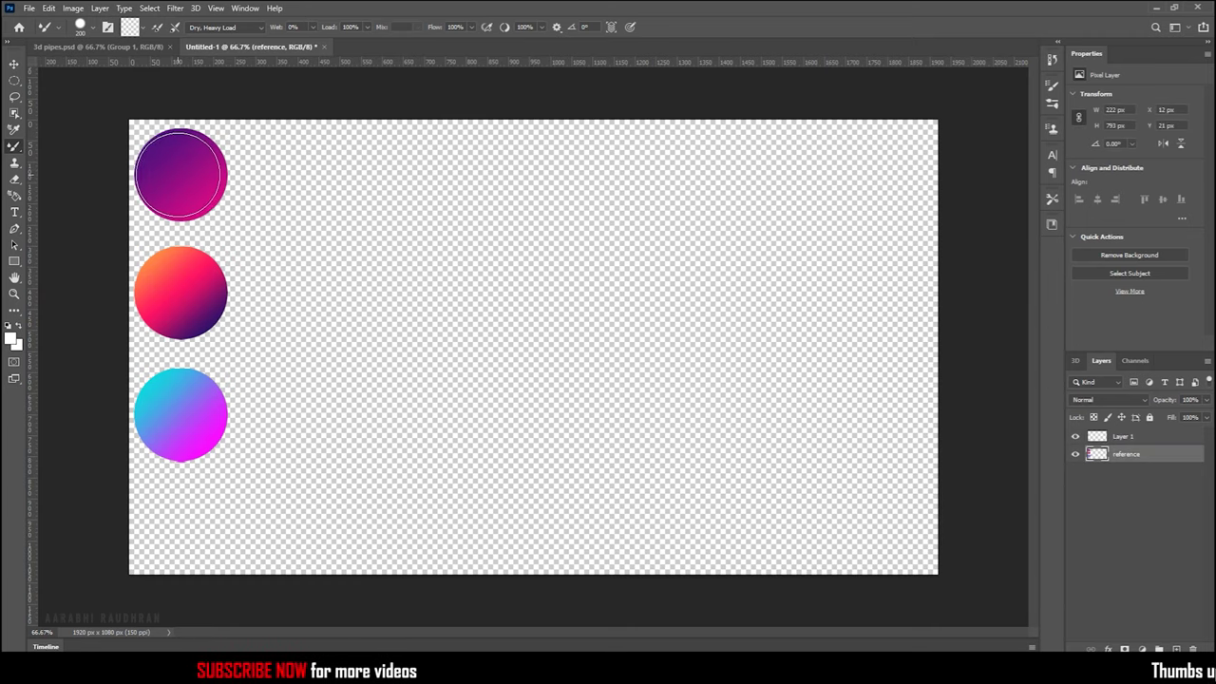
- Sample the top purple circle and paint a curving purple-to-magenta tube on Layer 1
left_click(180, 176, "alt")
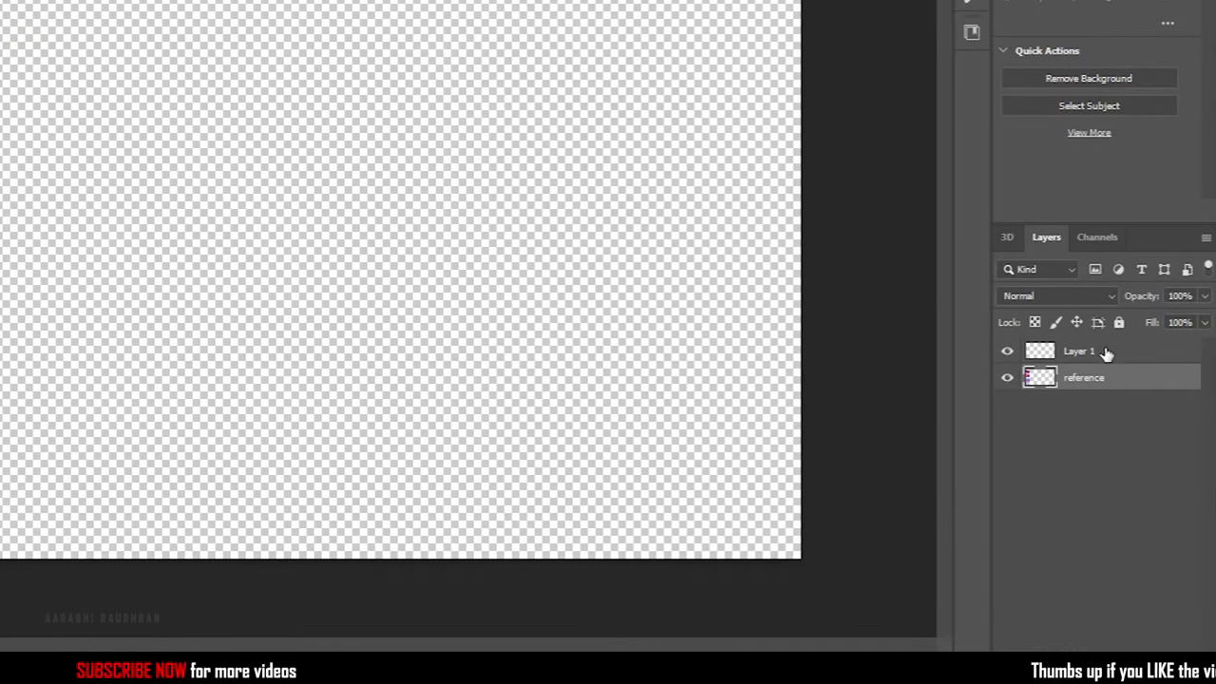
left_click(1141, 436)
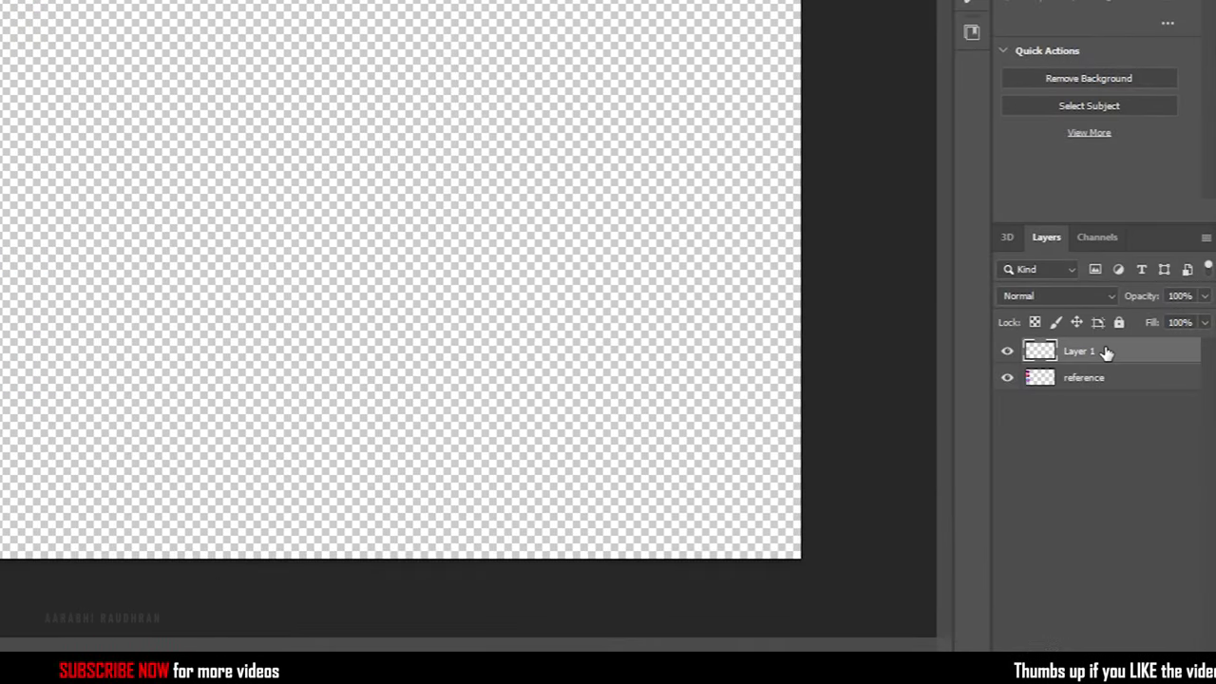
left_click_drag(950, 162, 352, 428)
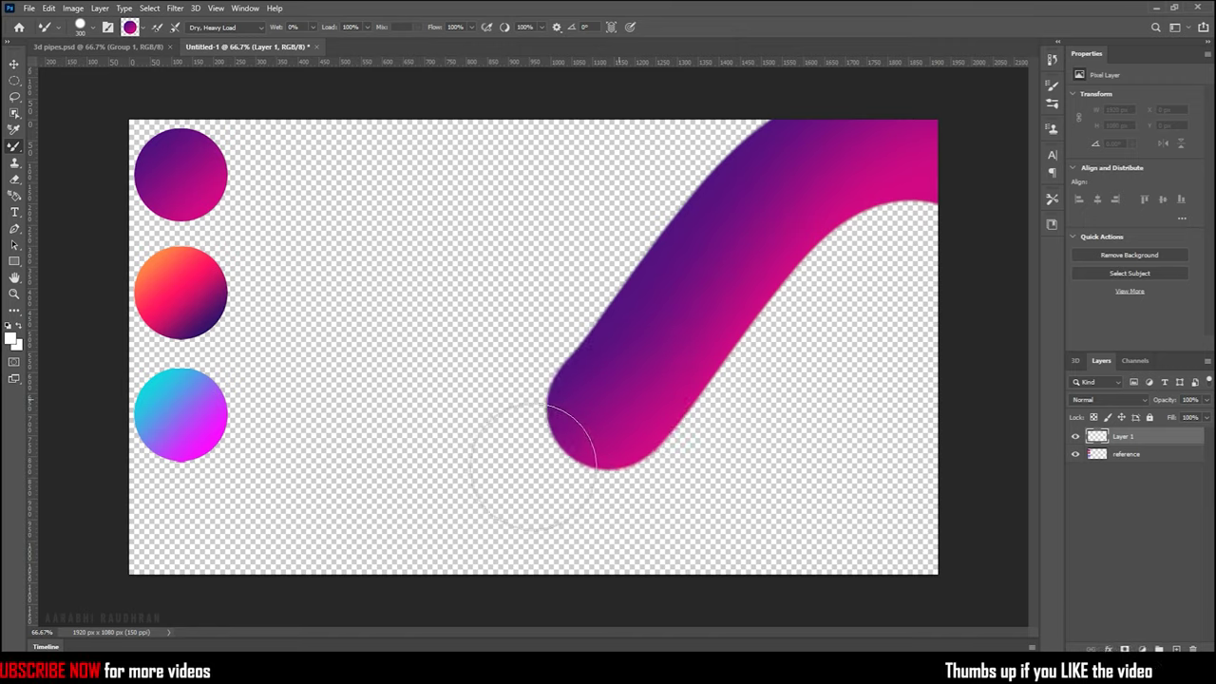
left_click_drag(249, 367, 35, 238)
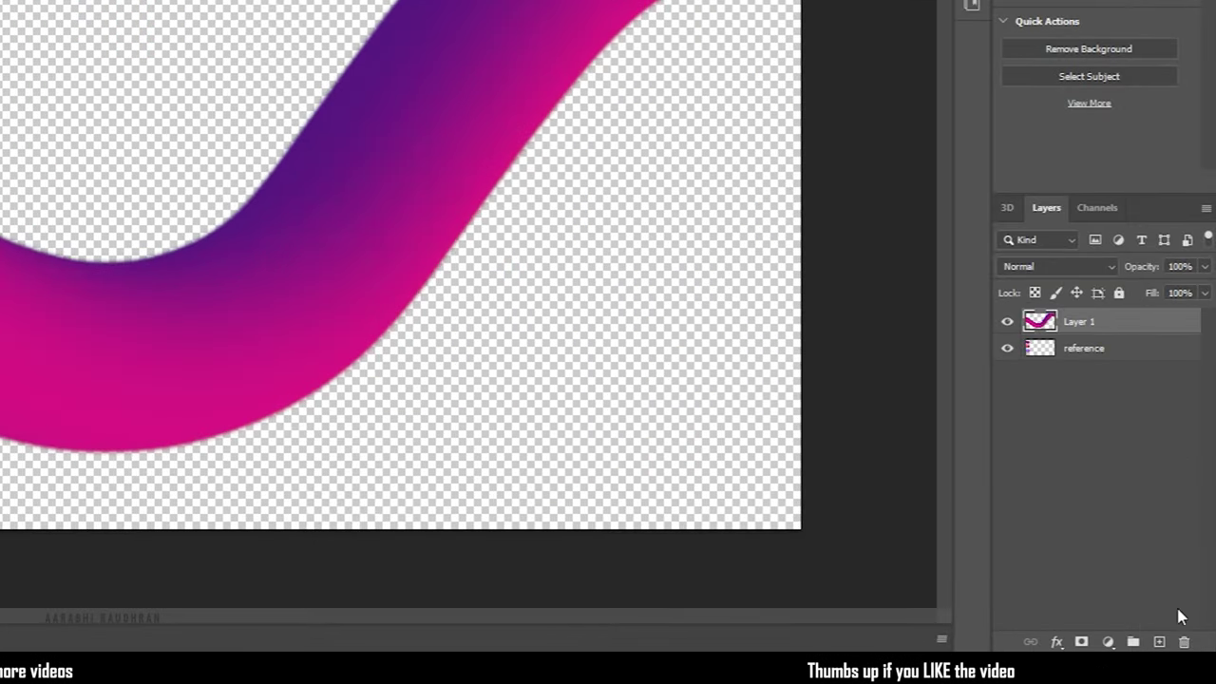
- On a new Layer 2, paint an orange-pink-purple tube crossing the first tube
left_click(1161, 644)
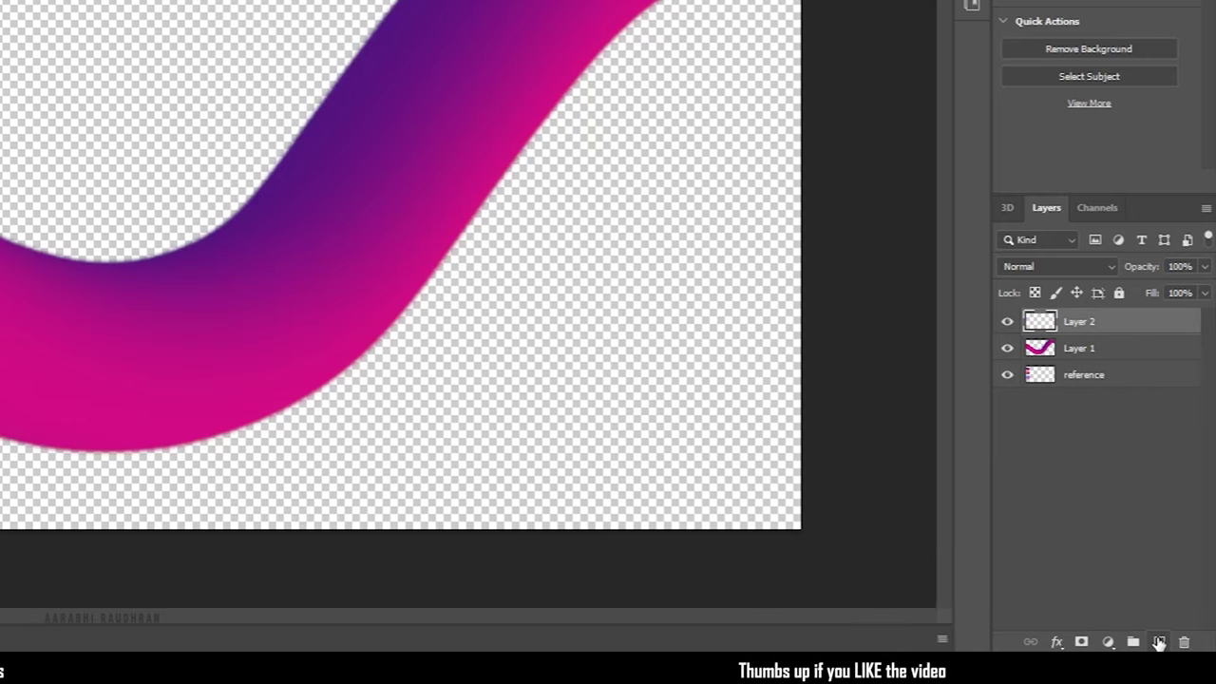
left_click(1064, 374)
left_click(1008, 378)
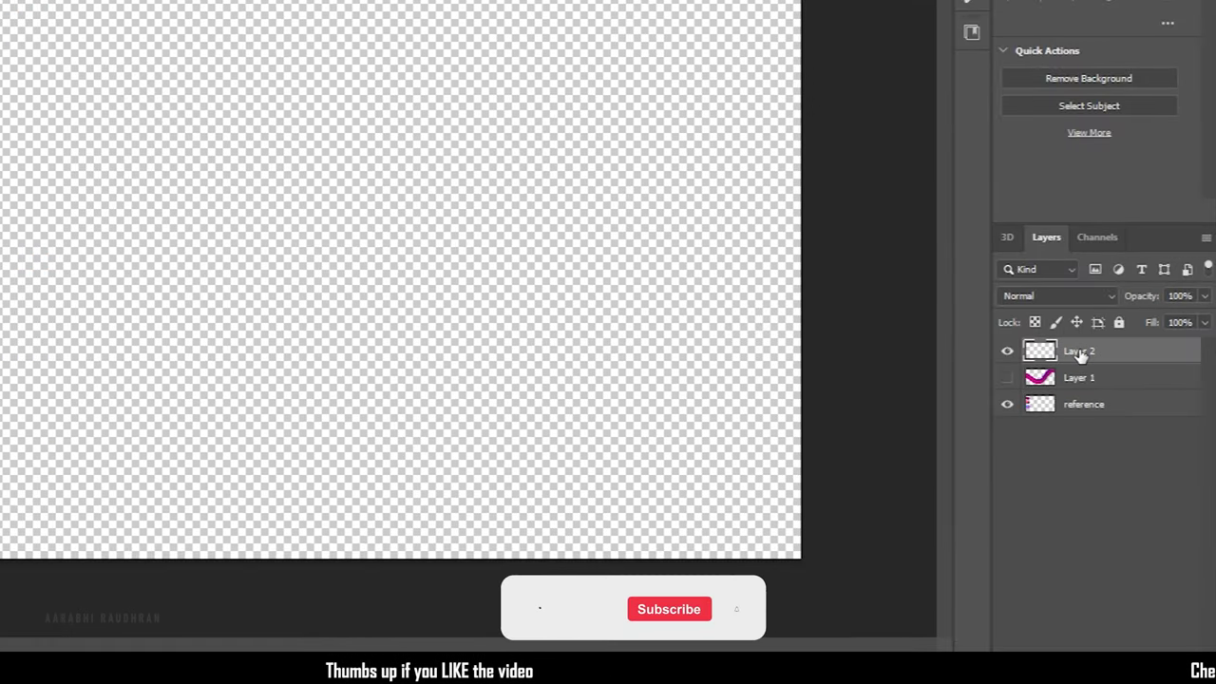
left_click(1126, 437)
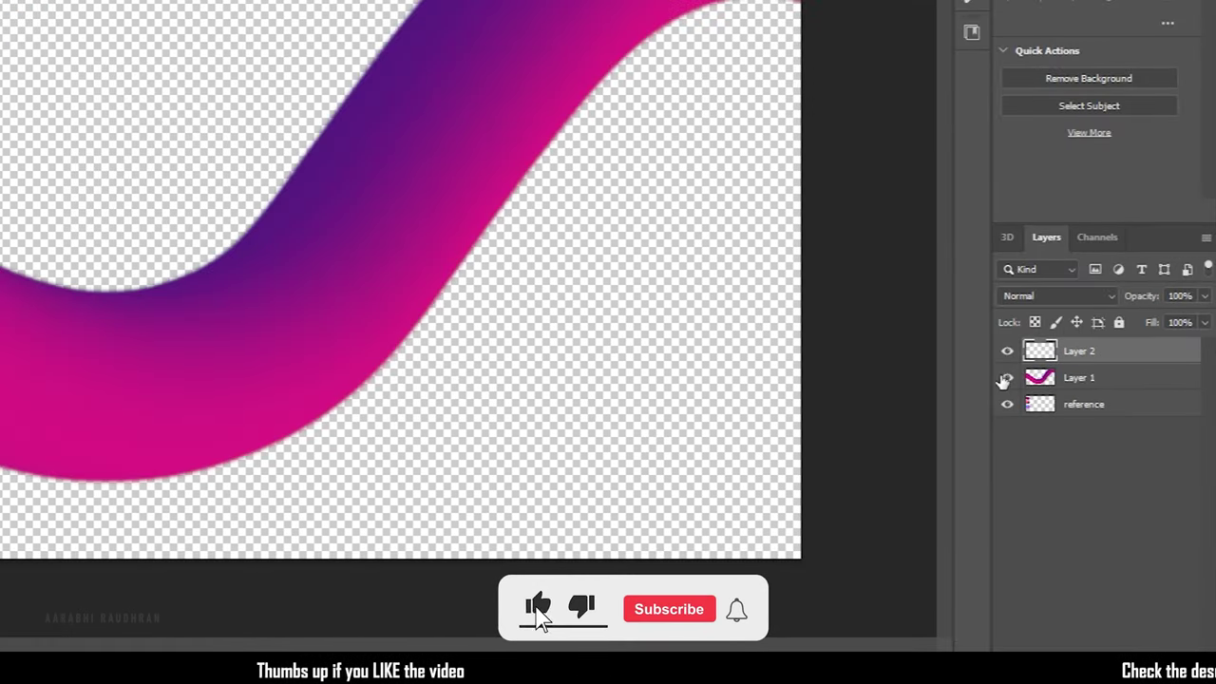
left_click(1008, 378)
left_click_drag(903, 342, 34, 494)
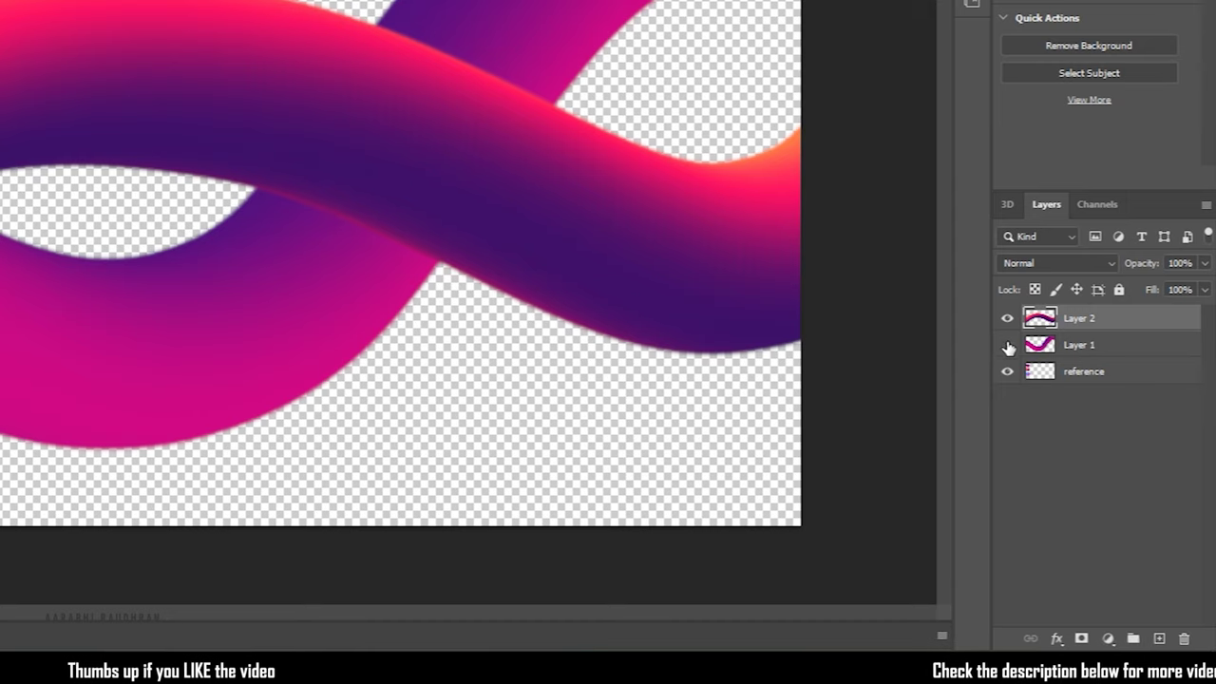
- On a new Layer 3, paint a cyan tube from top left to bottom right
left_click(1076, 455)
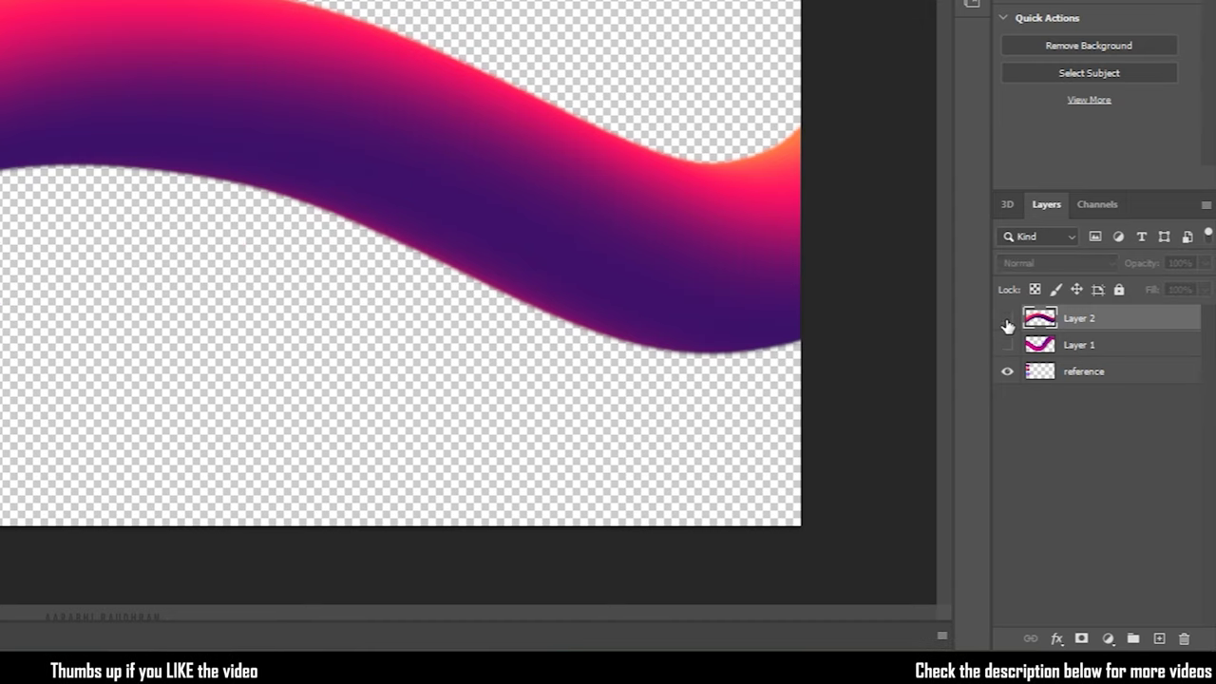
left_click(1123, 475)
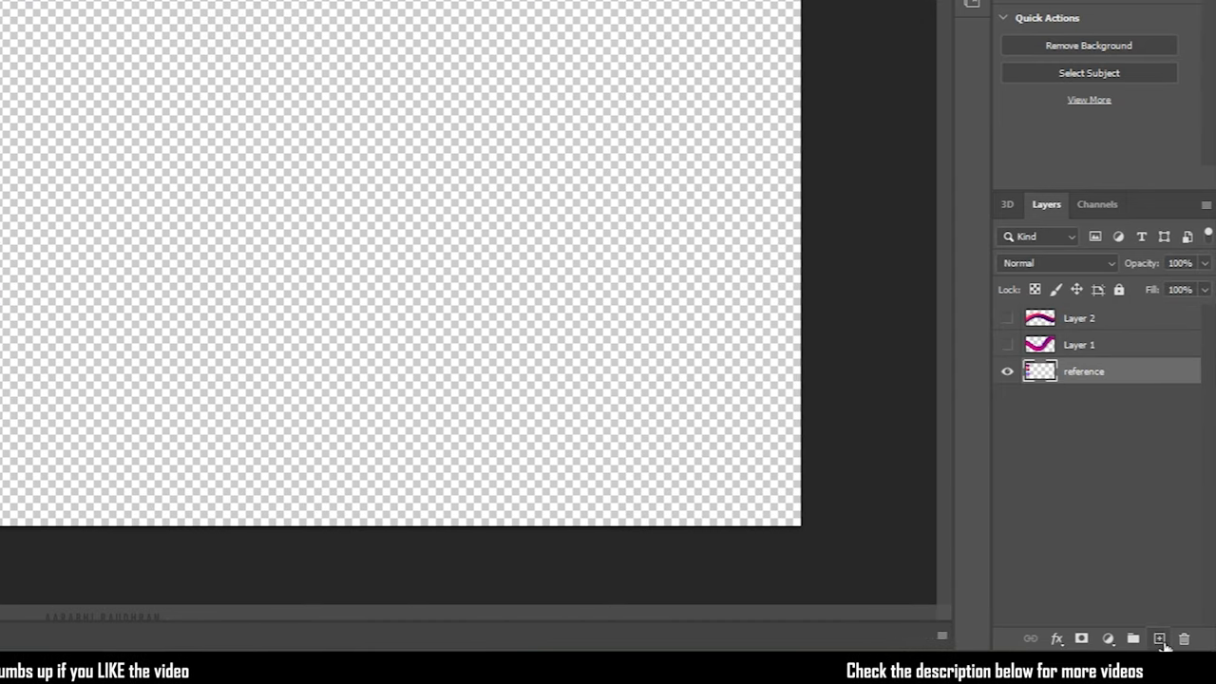
left_click(1160, 639)
left_click(1095, 410)
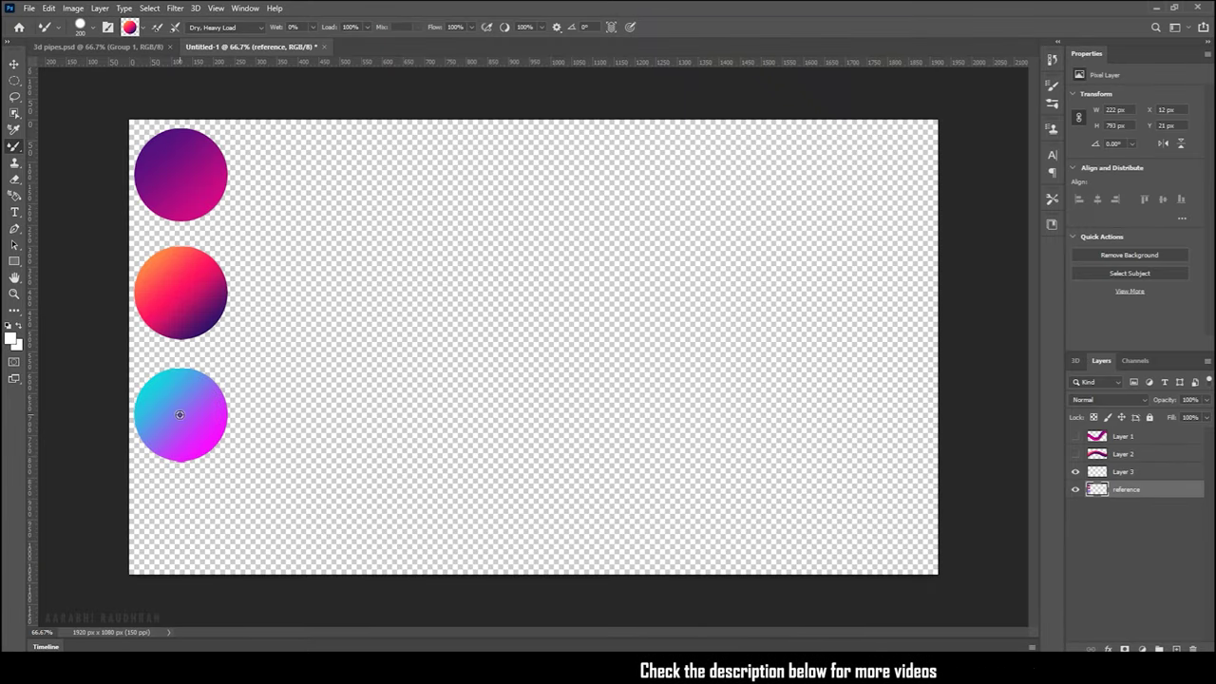
left_click(1128, 472)
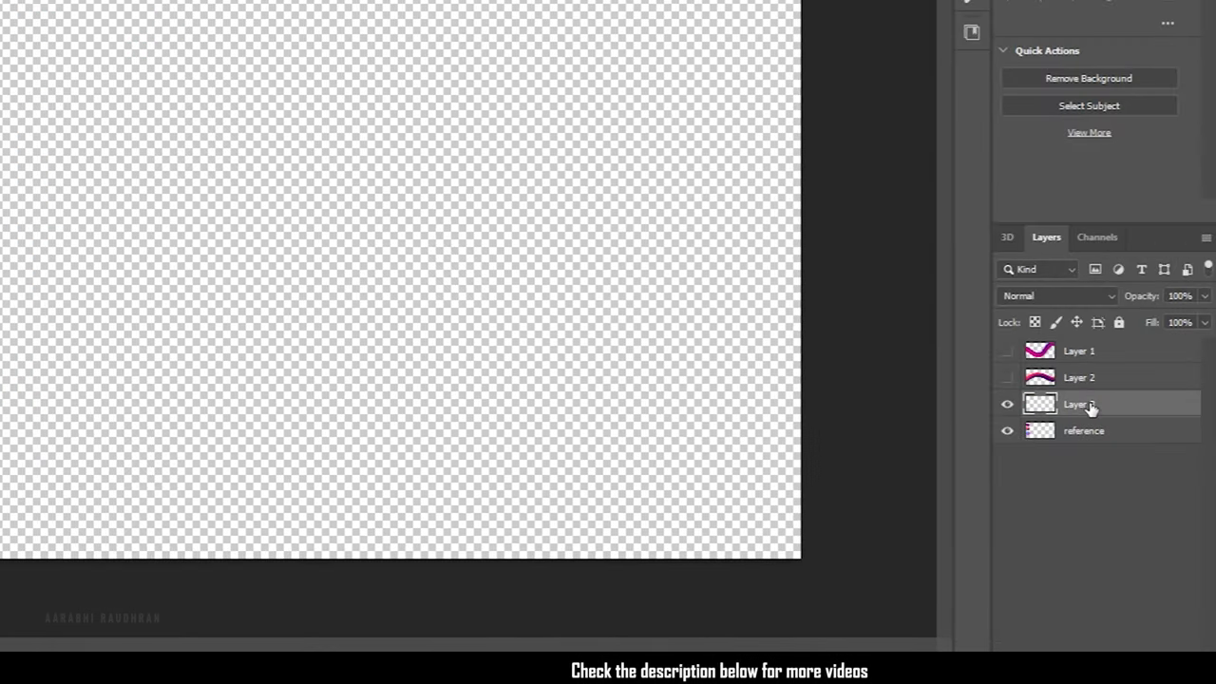
left_click(1008, 378)
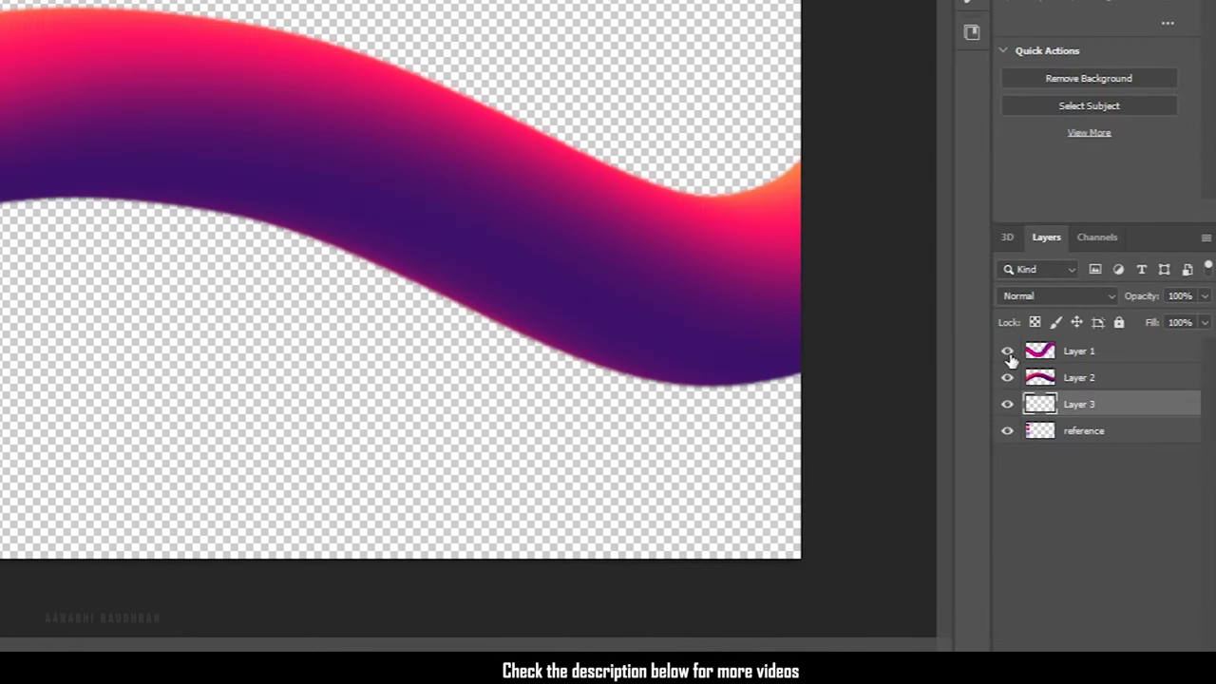
left_click(1008, 352)
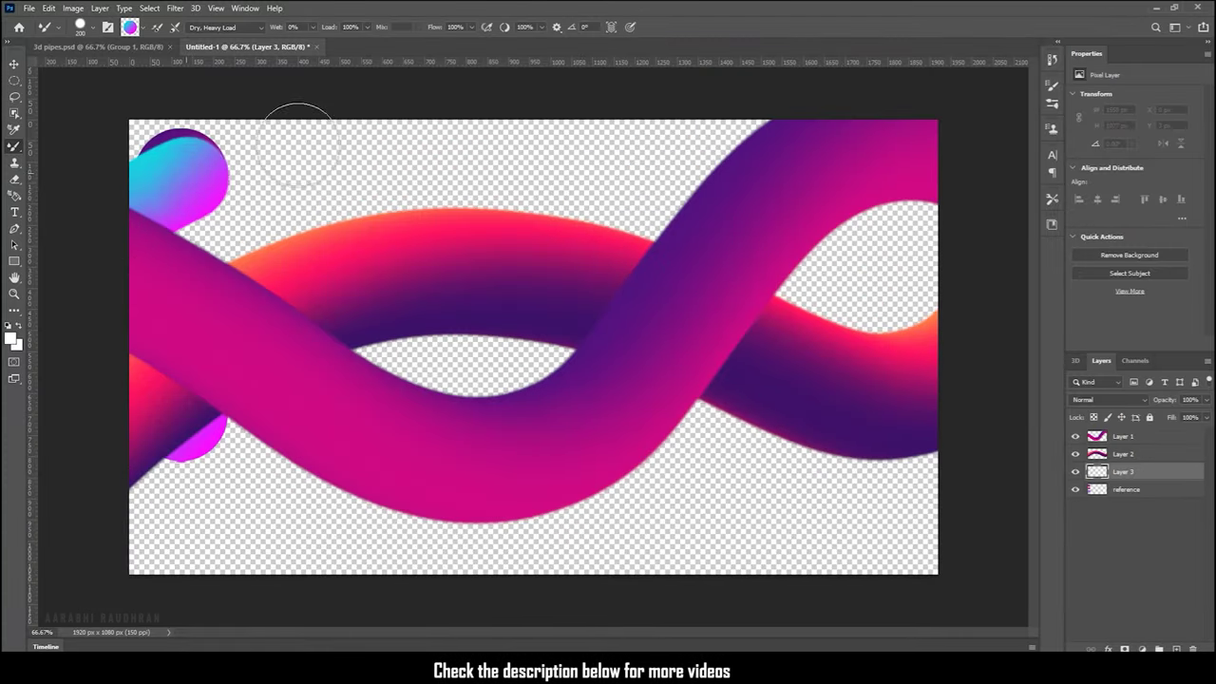
mouse_move(297, 130)
left_mouse_down()
mouse_move(765, 543)
mouse_move(1046, 608)
mouse_move(1211, 560)
left_mouse_up()
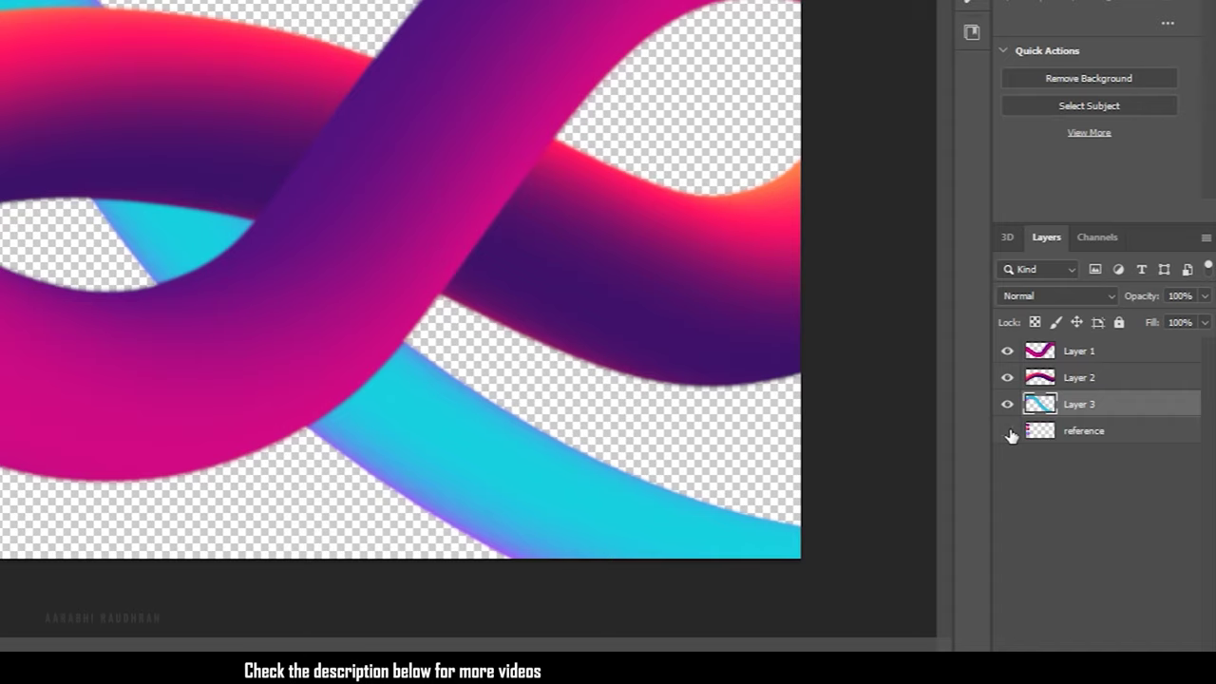
- Hide the reference circles and select Layer 1's tube, shrunk by 2 pixels
left_click(1009, 433)
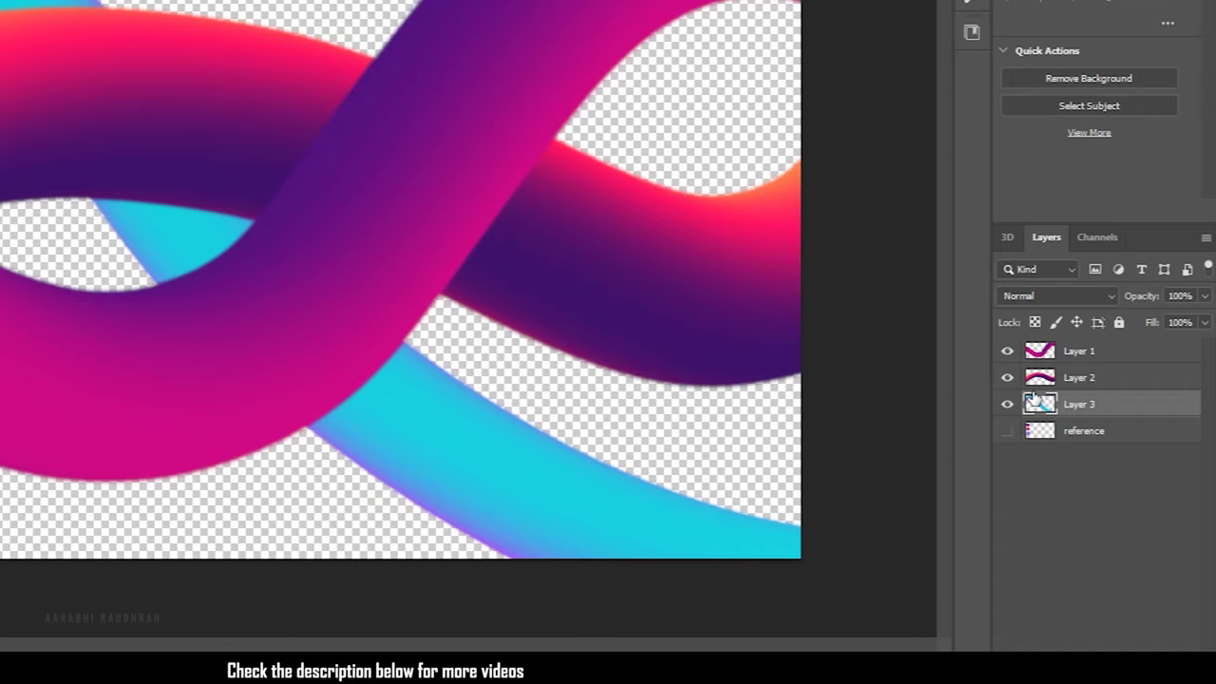
left_click(1053, 358)
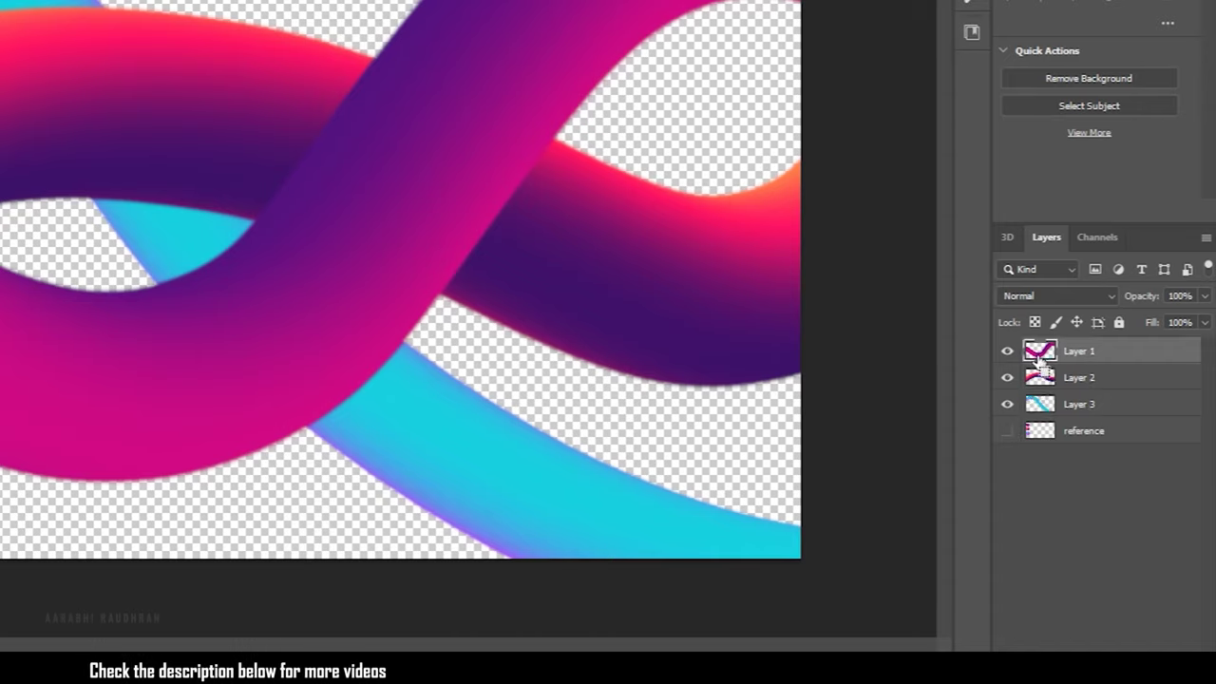
left_click(1039, 354, "ctrl")
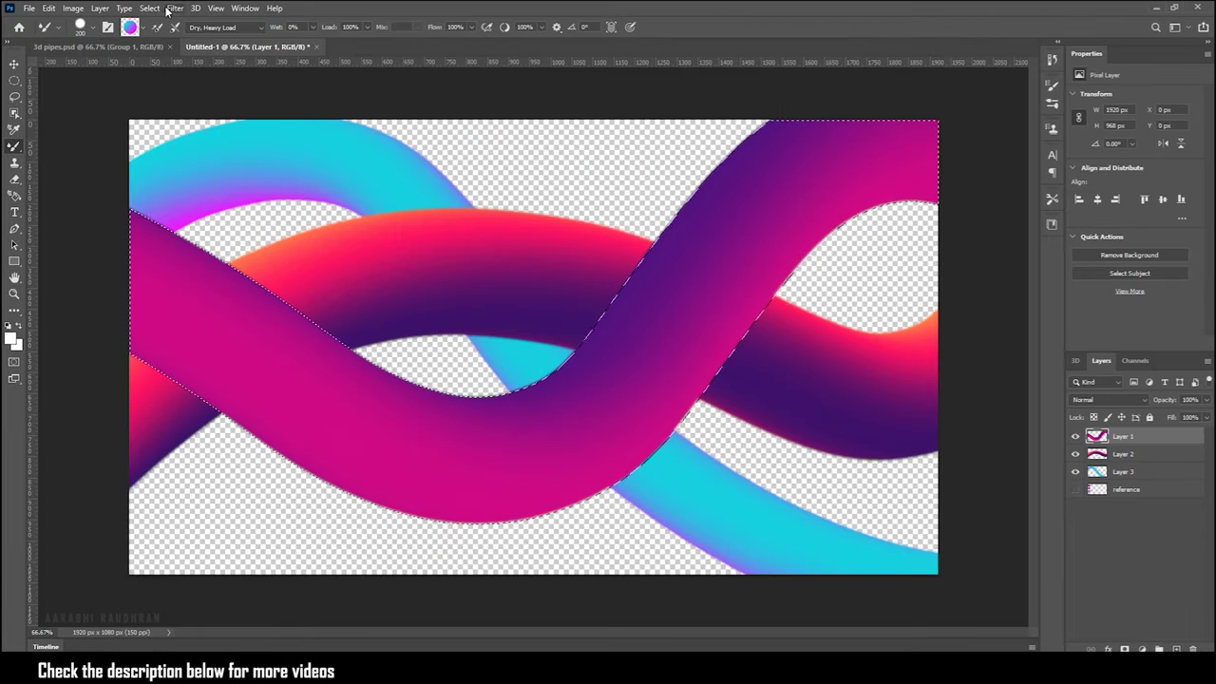
left_click(150, 9)
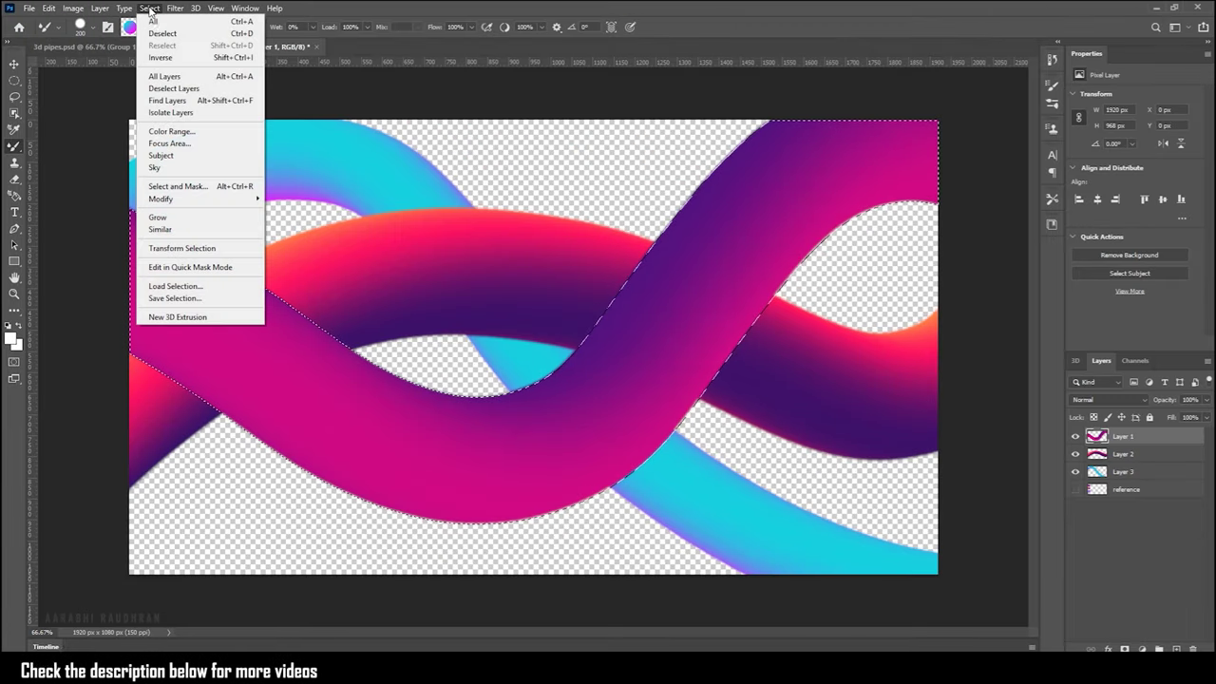
mouse_move(161, 199)
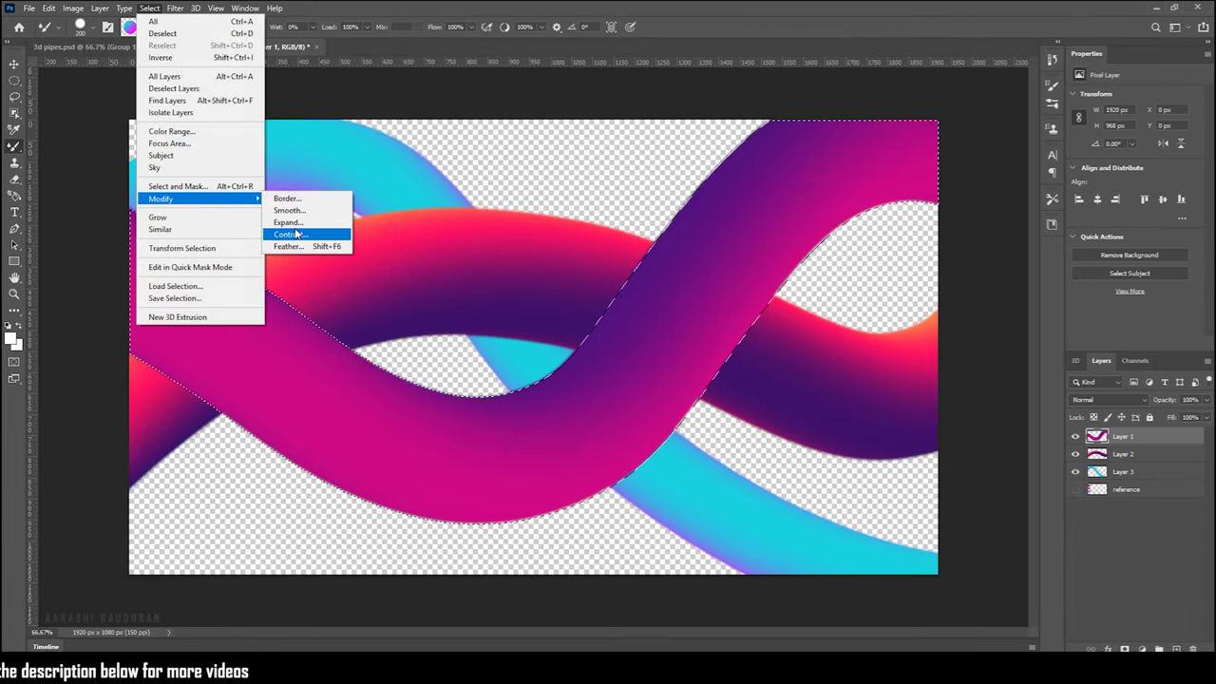
left_click(297, 234)
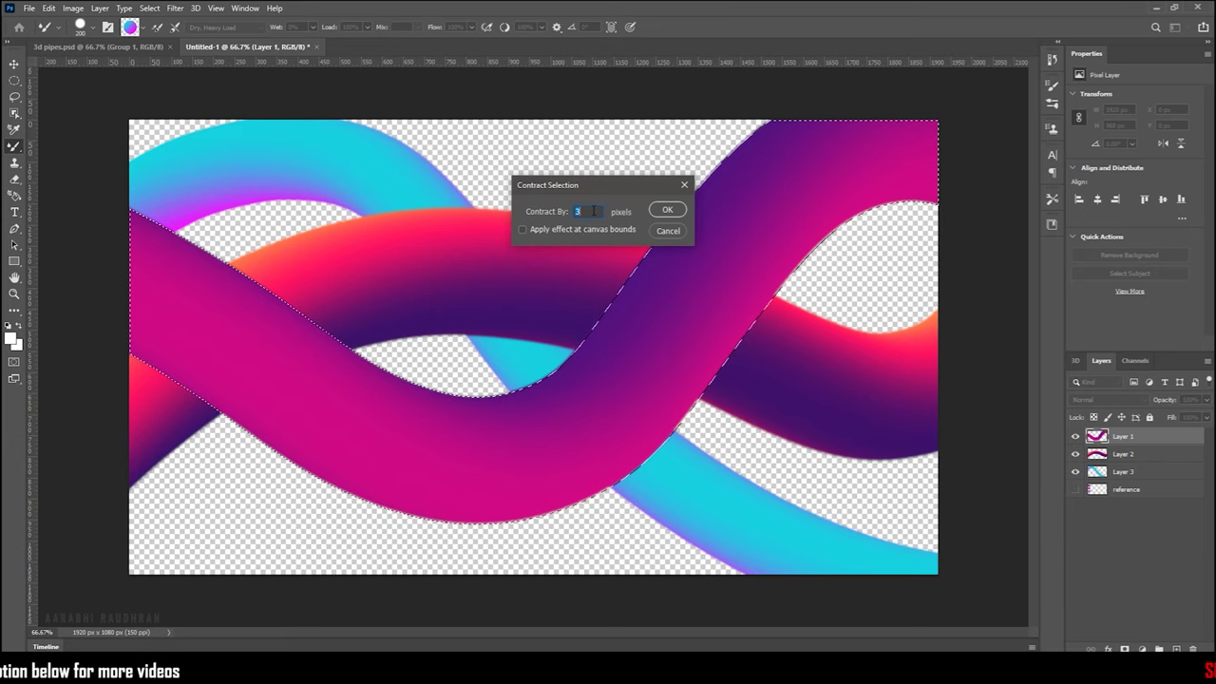
left_click(668, 210)
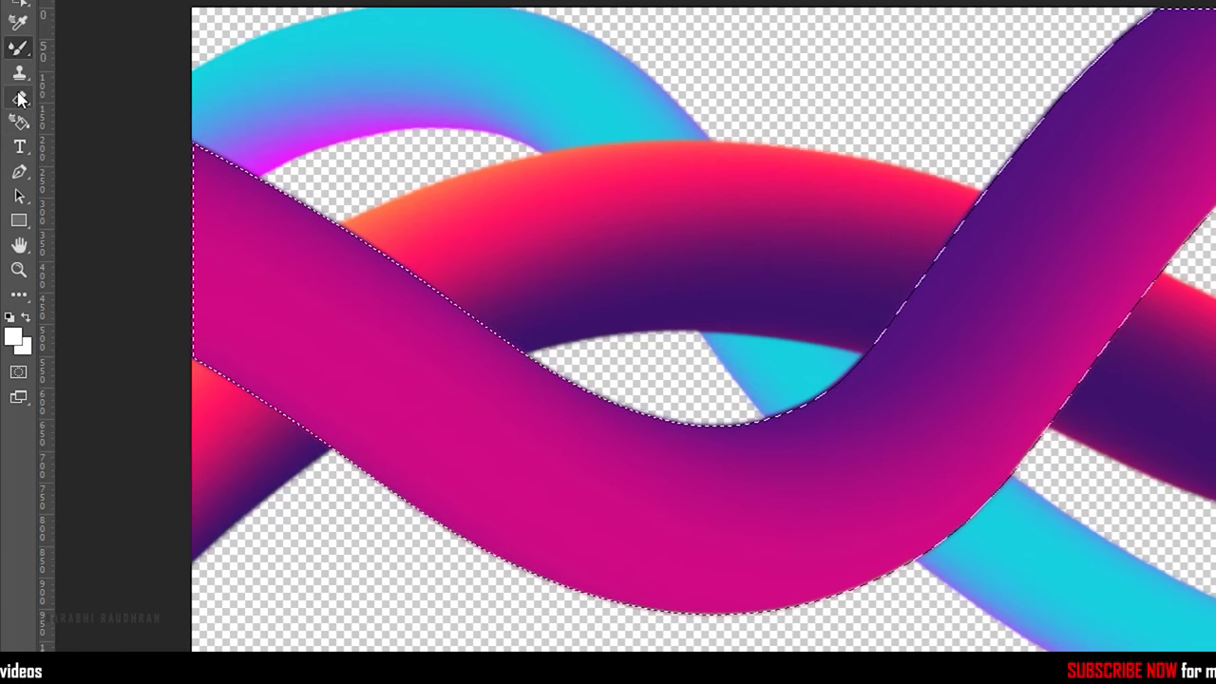
- Move Layer 1 below Layer 3 so the magenta tube passes under the cyan tube
right_click(19, 99)
left_click(86, 98)
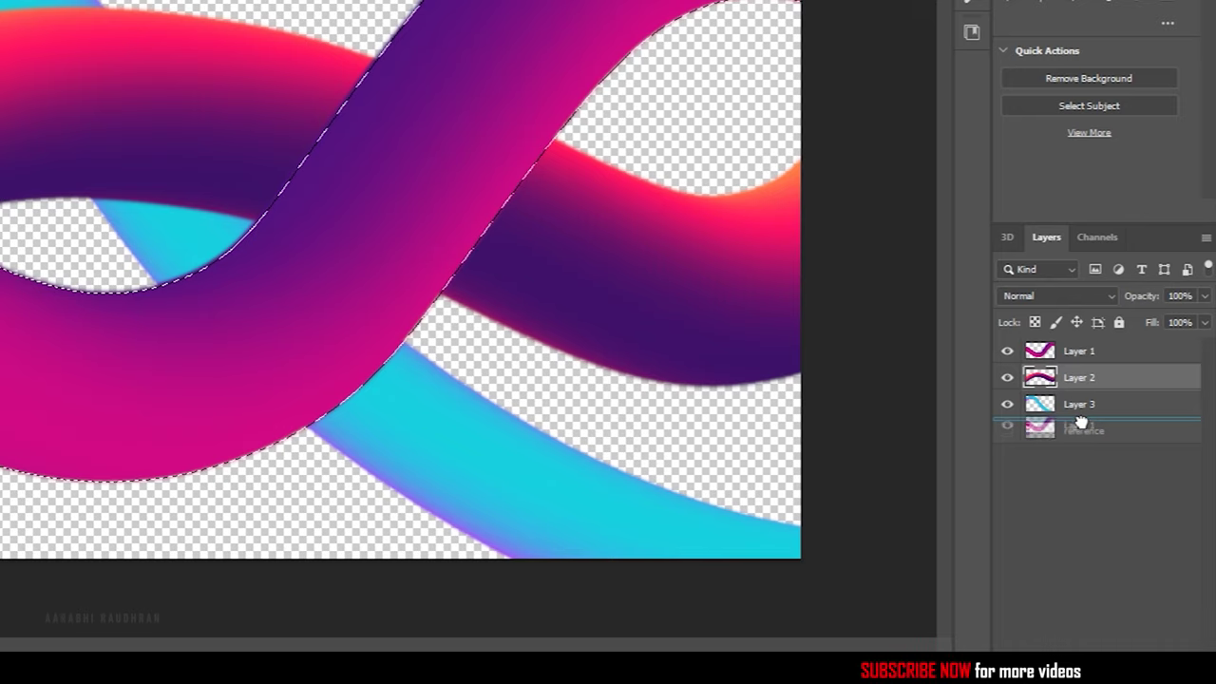
left_click_drag(1080, 422, 1085, 422)
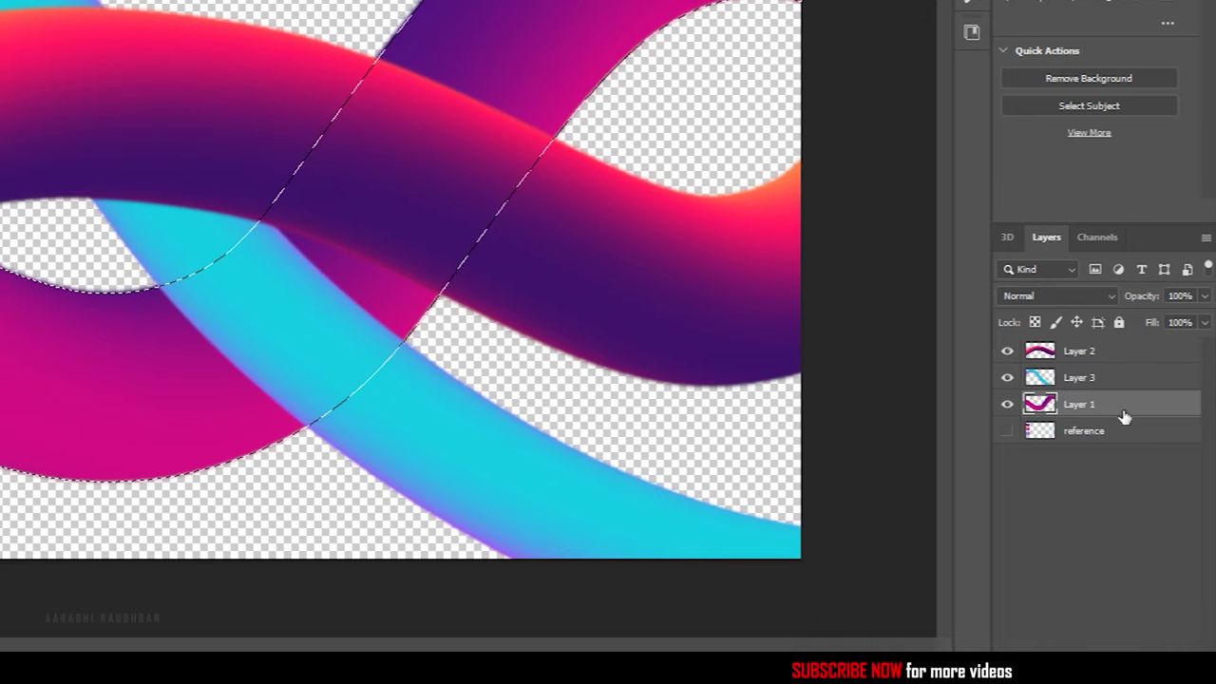
left_click(1081, 353)
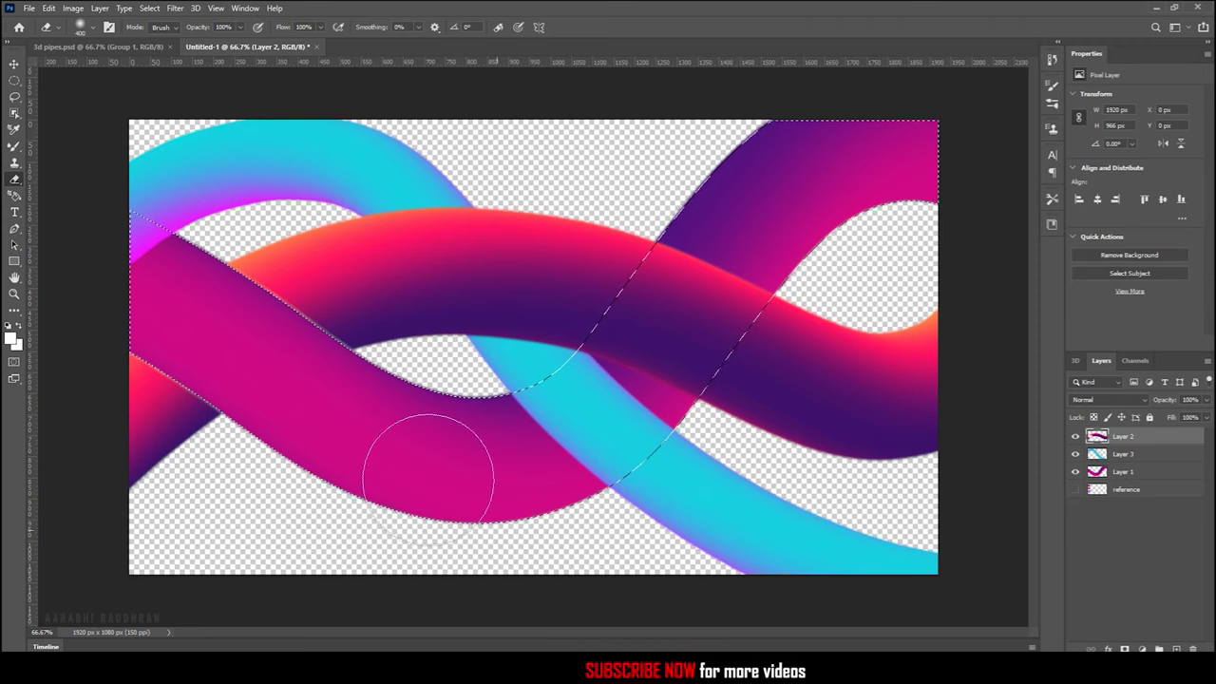
left_click(14, 64)
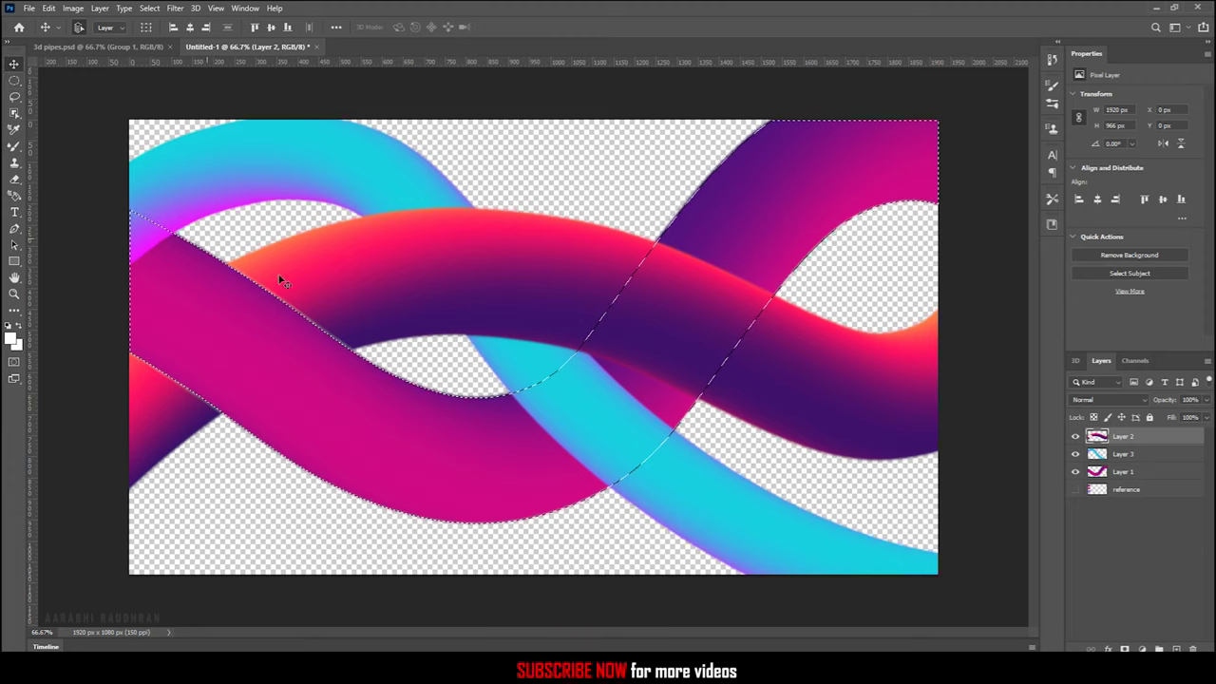
- Select tube Layers 1–3 and group them with Group from Layers as Group 1
left_click(1121, 537)
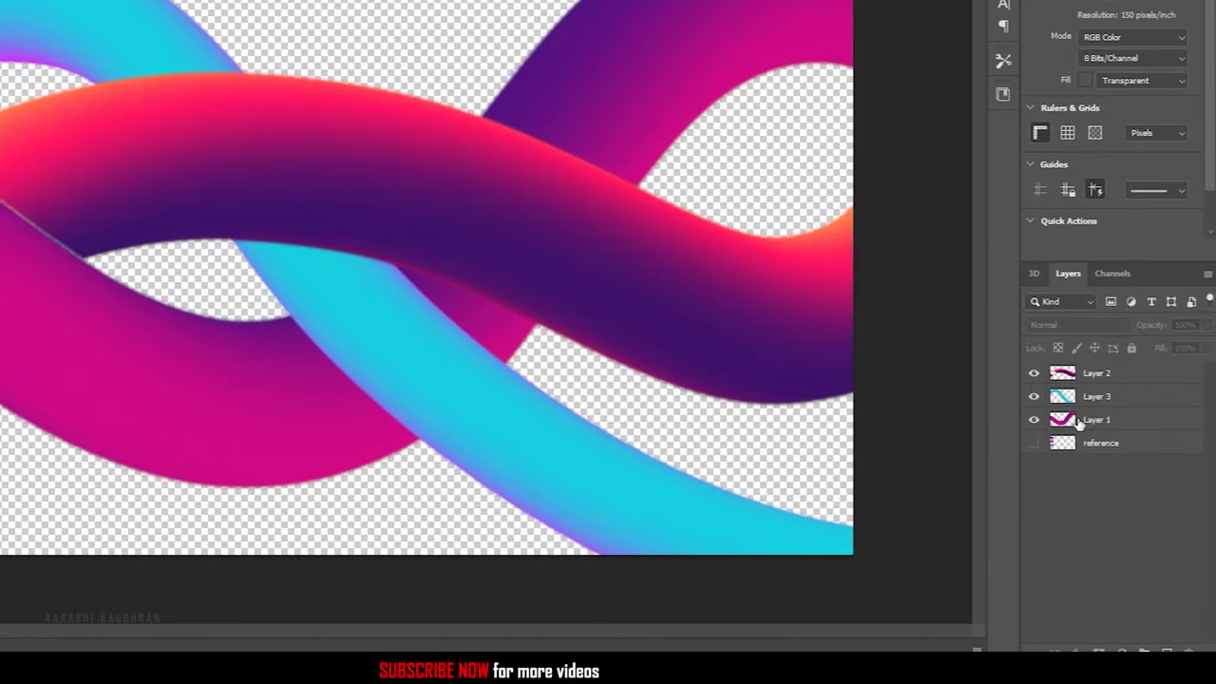
left_click(1080, 424)
left_click(1103, 374, "shift")
right_click(1102, 380)
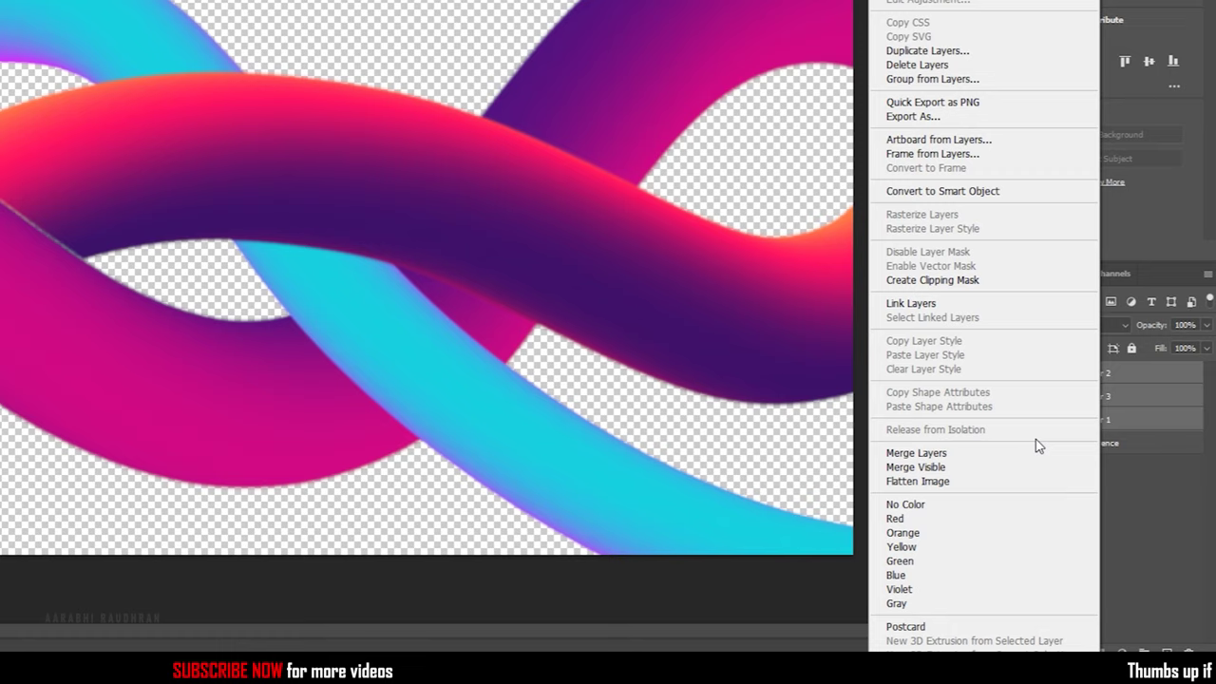
left_click(941, 79)
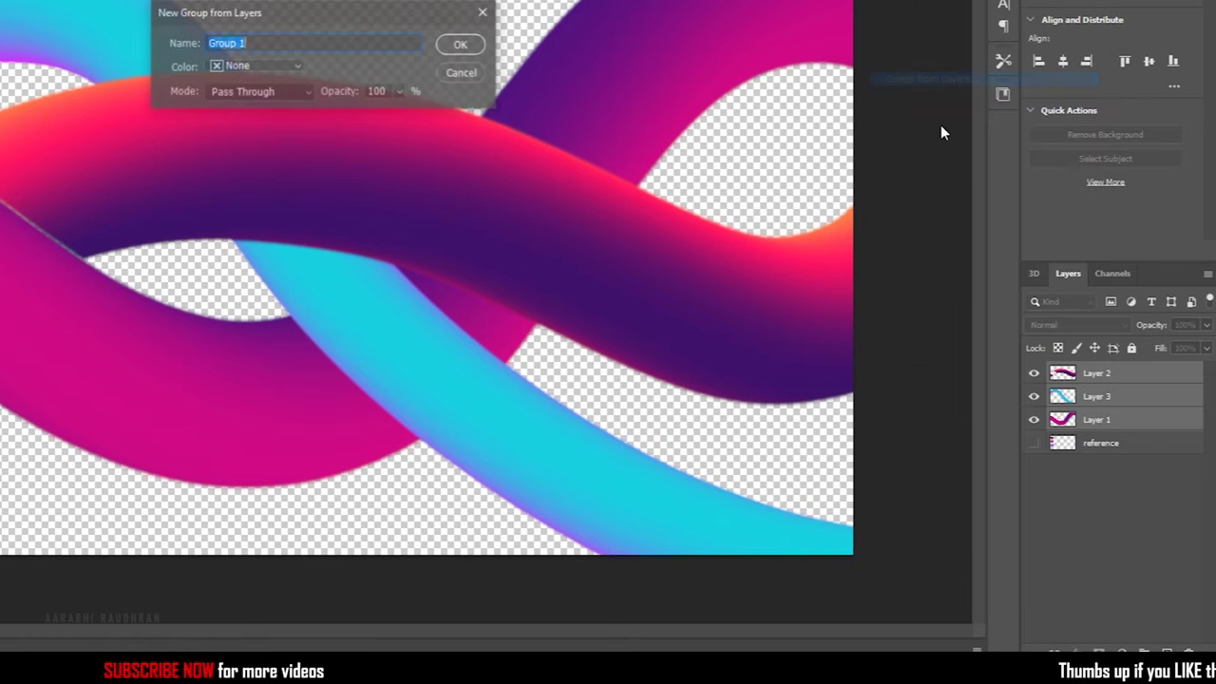
left_click(459, 44)
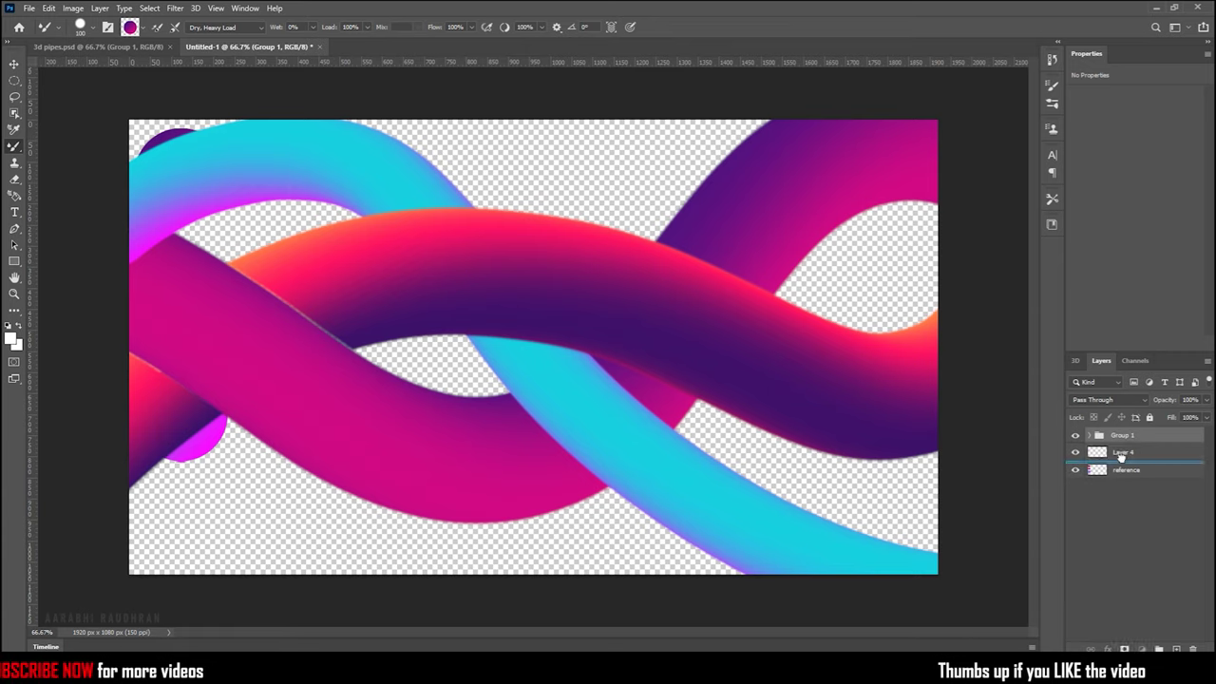
- Paint six short dark purple capsules across the tubes with the Mixer Brush
left_click_drag(1122, 457, 1122, 433)
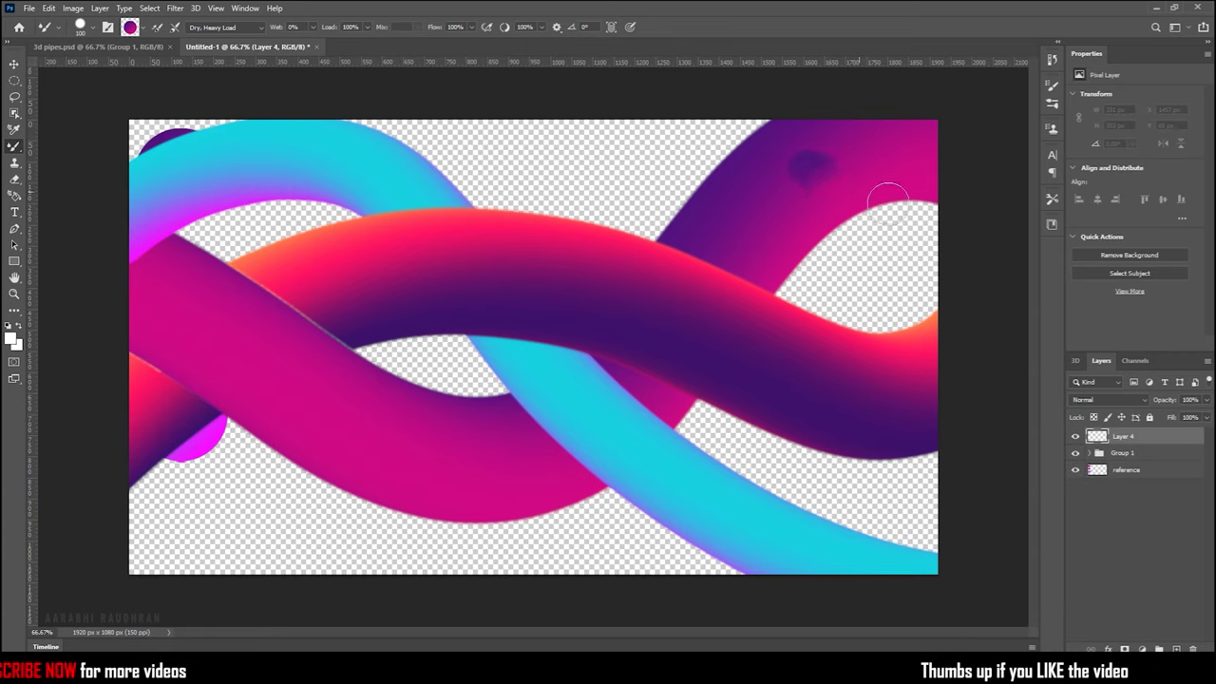
left_click_drag(802, 166, 893, 209)
left_click_drag(447, 437, 546, 489)
left_click_drag(214, 314, 138, 311)
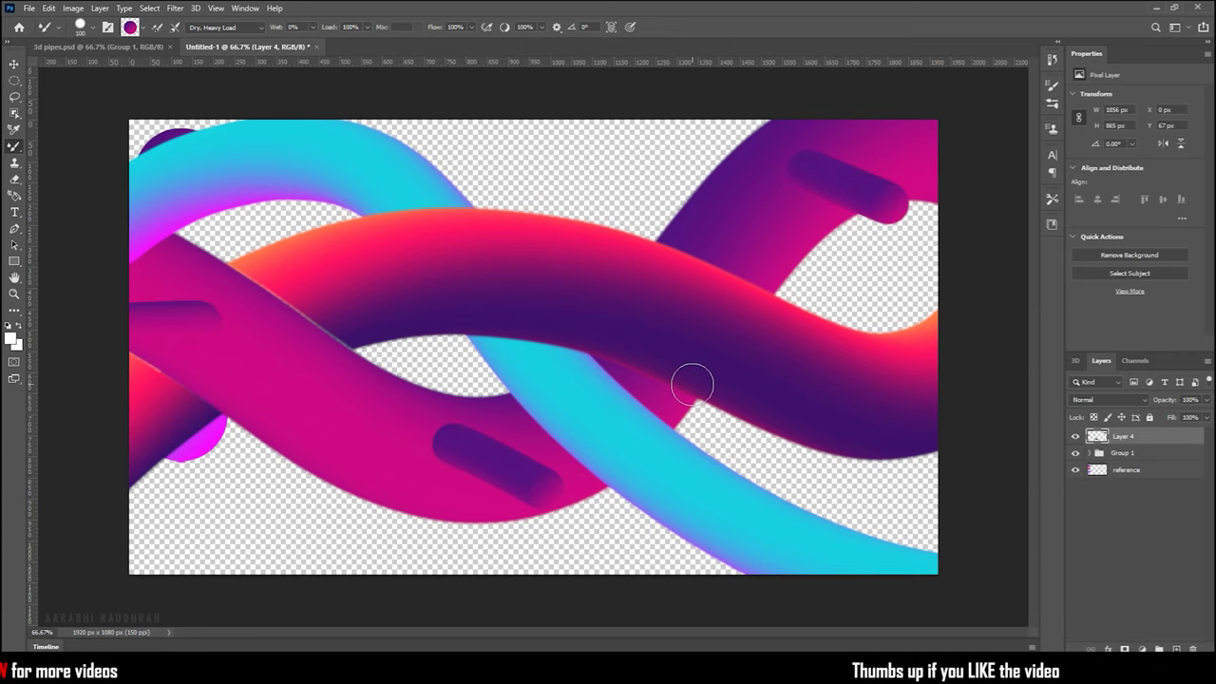
left_click_drag(349, 404, 432, 352)
left_click_drag(597, 161, 746, 224)
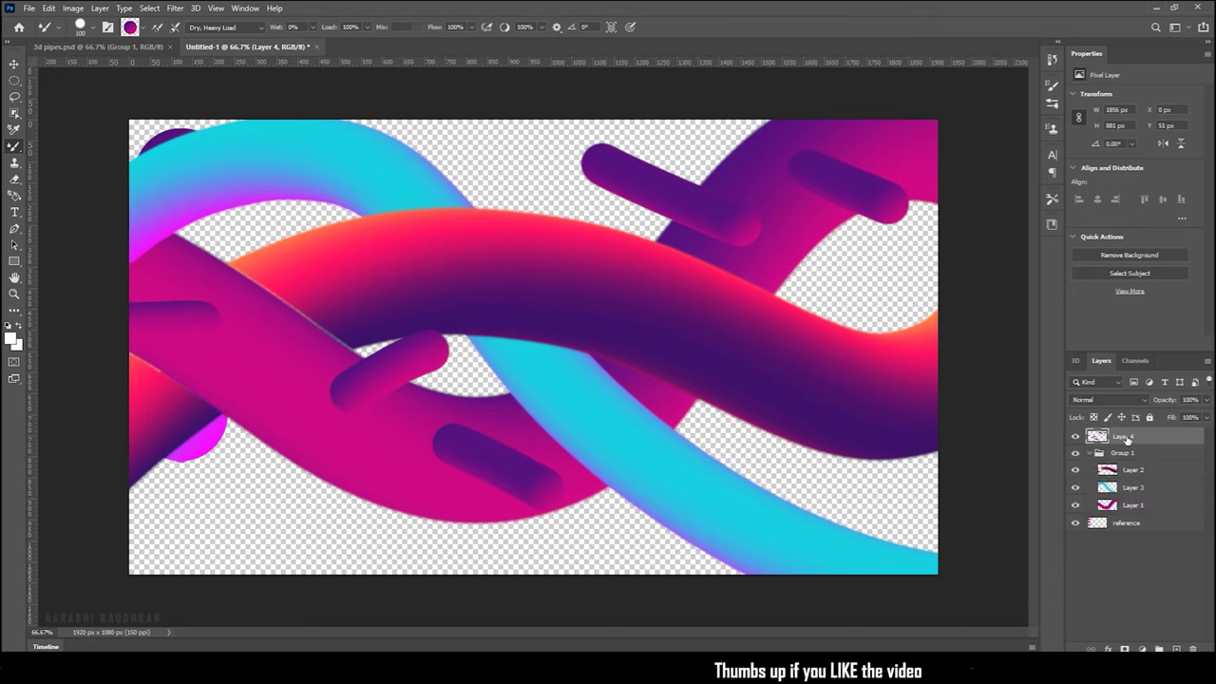
- Erase the purple capsule where it overlaps the magenta tube, then clear the selection
left_click(1097, 436, "ctrl")
left_click(1133, 506)
key("e")
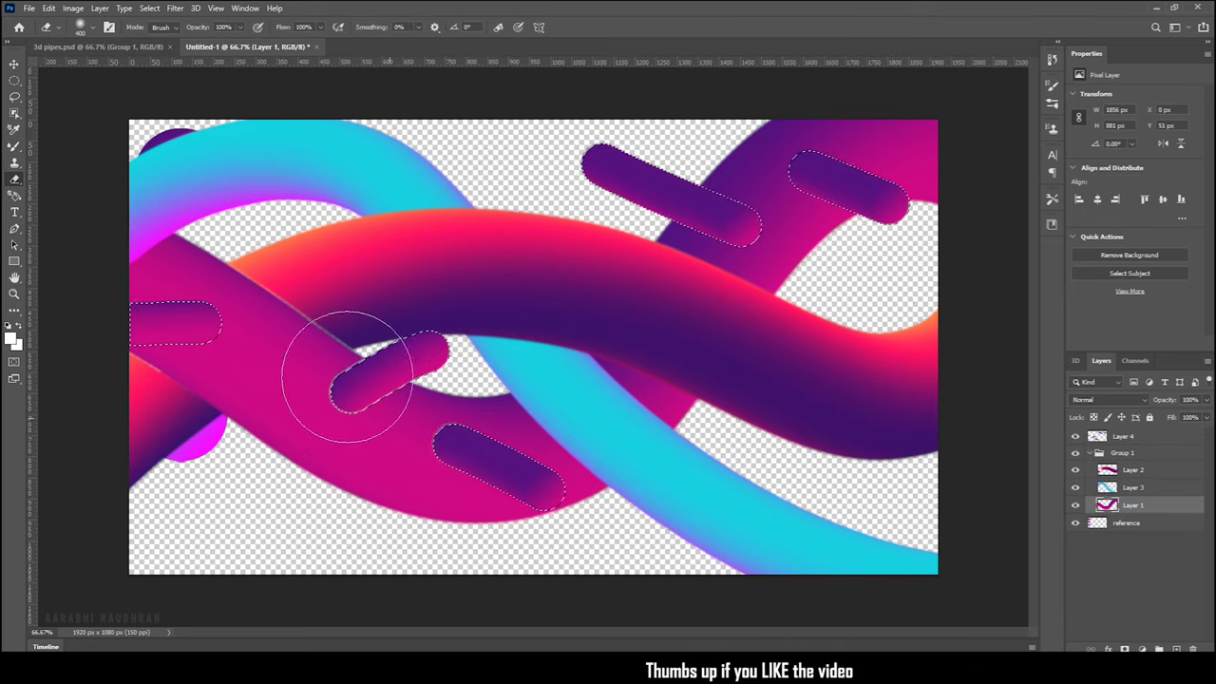
left_click_drag(1123, 436, 1145, 521)
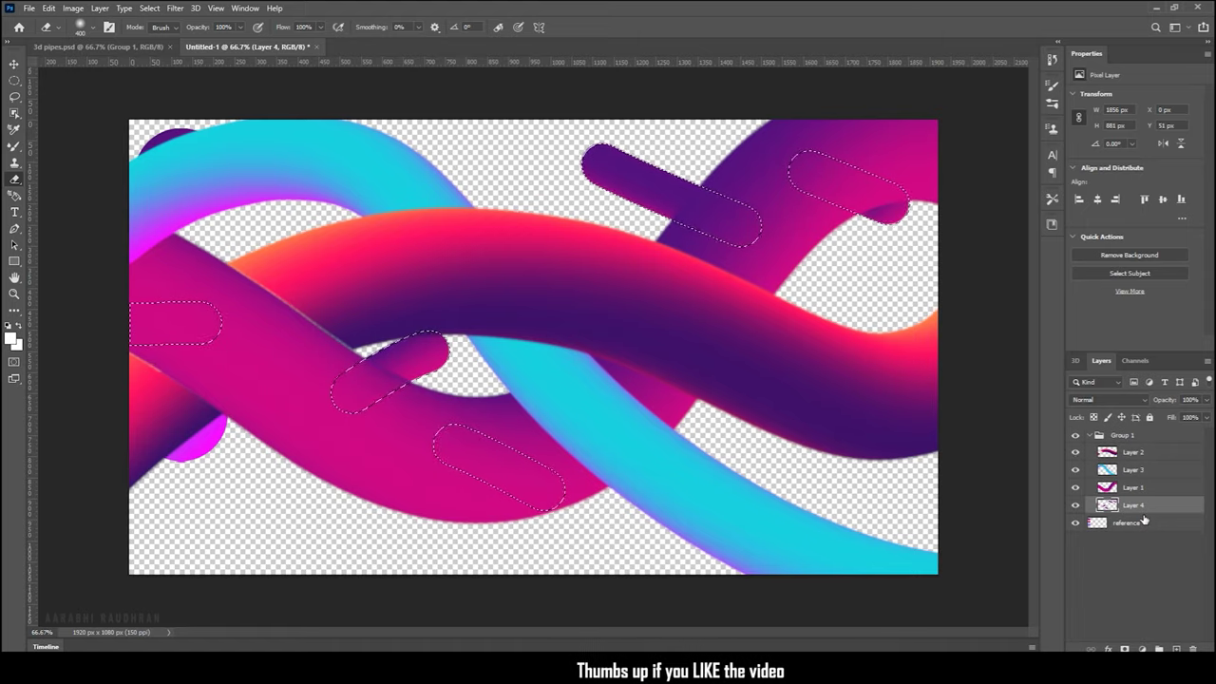
key("ctrl+z")
left_click(1107, 506, "ctrl")
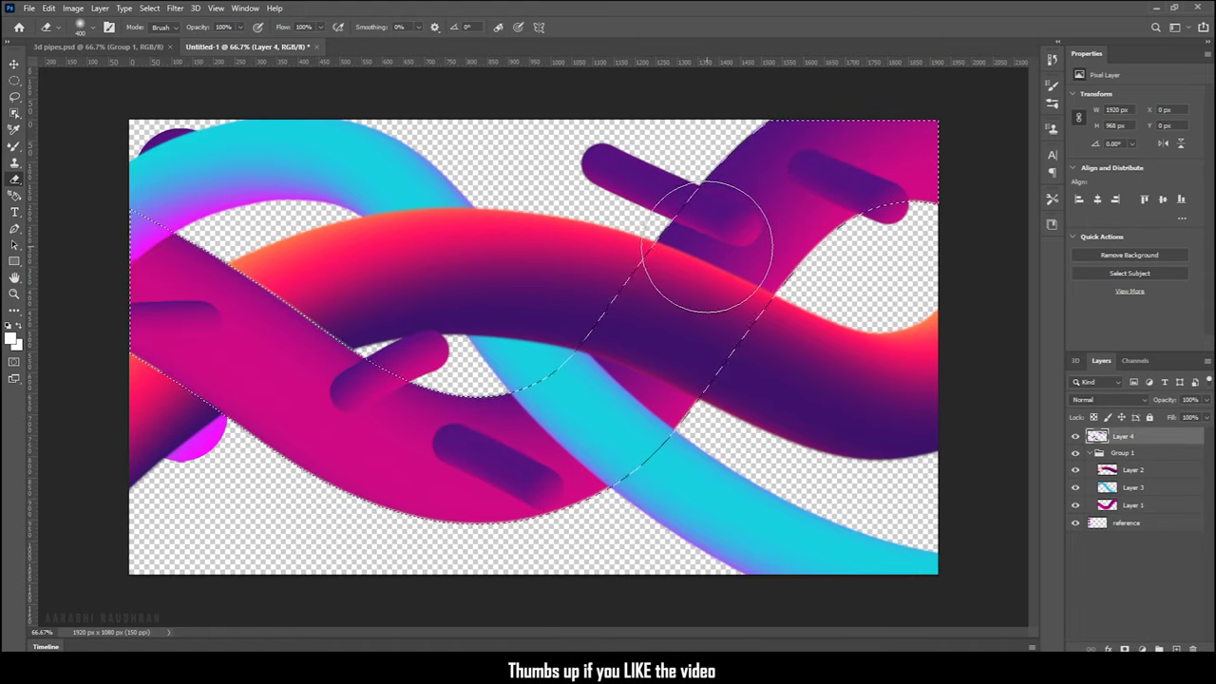
left_click_drag(342, 385, 428, 351)
key("v")
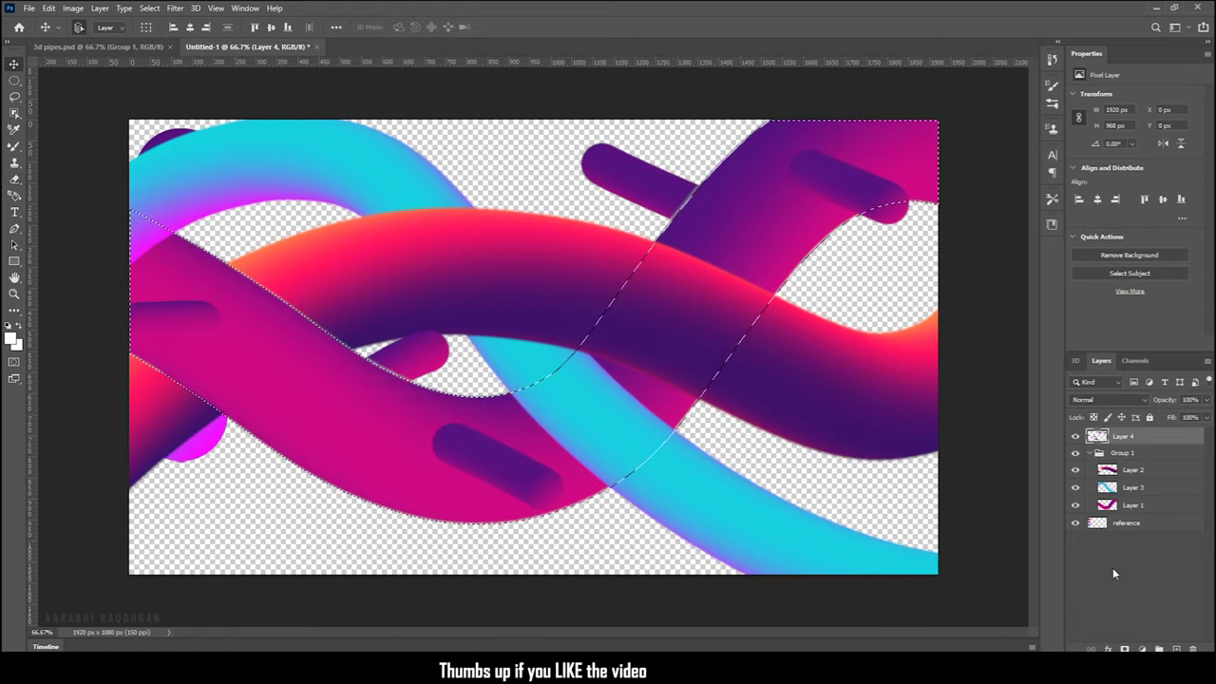
key("ctrl+d")
- Reload the magenta tube's outline as a selection and return to the eraser on the capsule layer
left_click(1107, 506, "ctrl")
left_click(1110, 554)
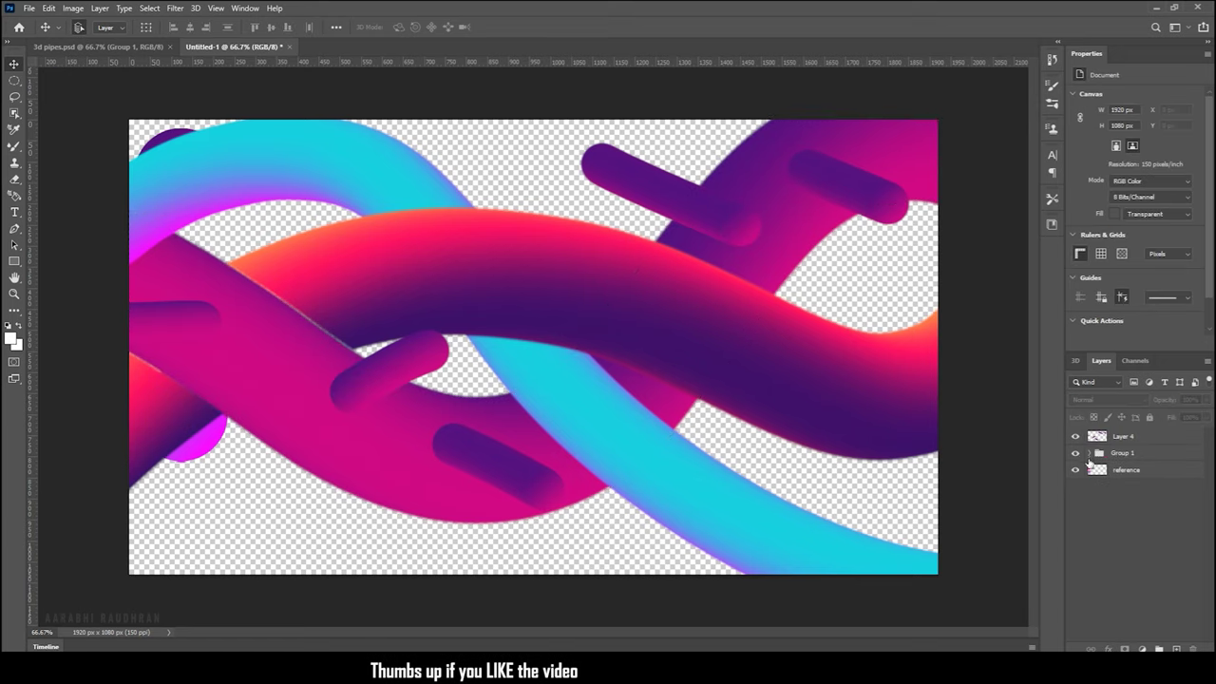
left_click(14, 147)
left_click(149, 8)
key("Escape")
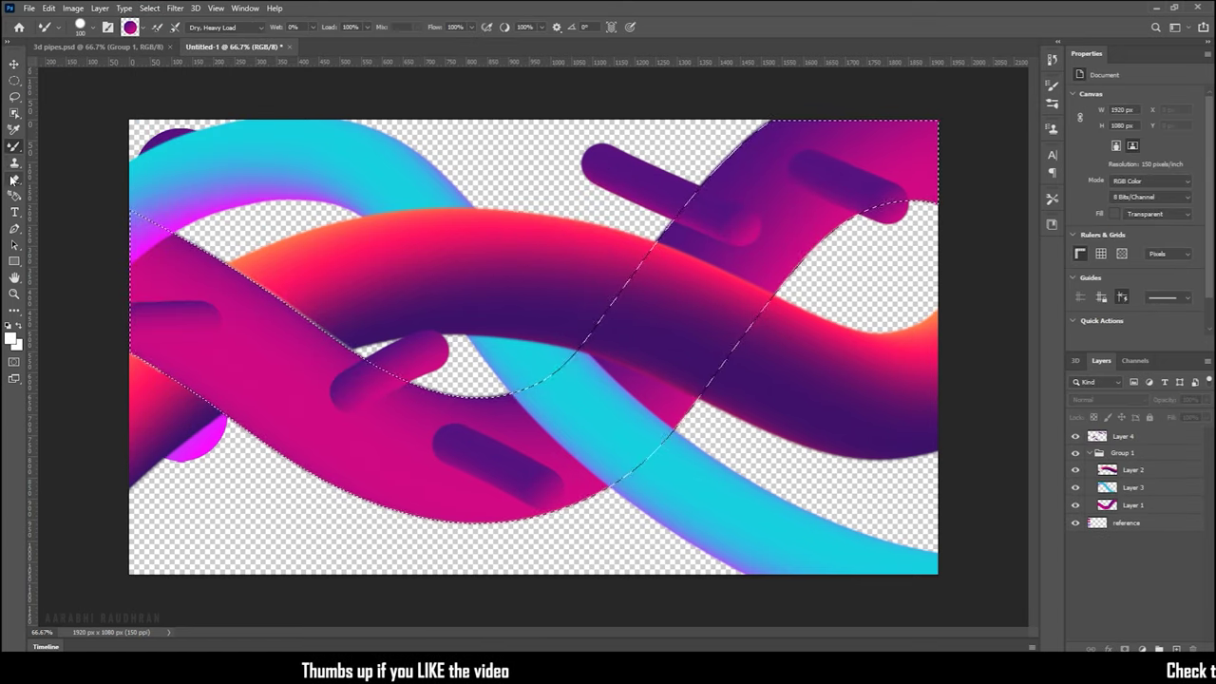
key("e")
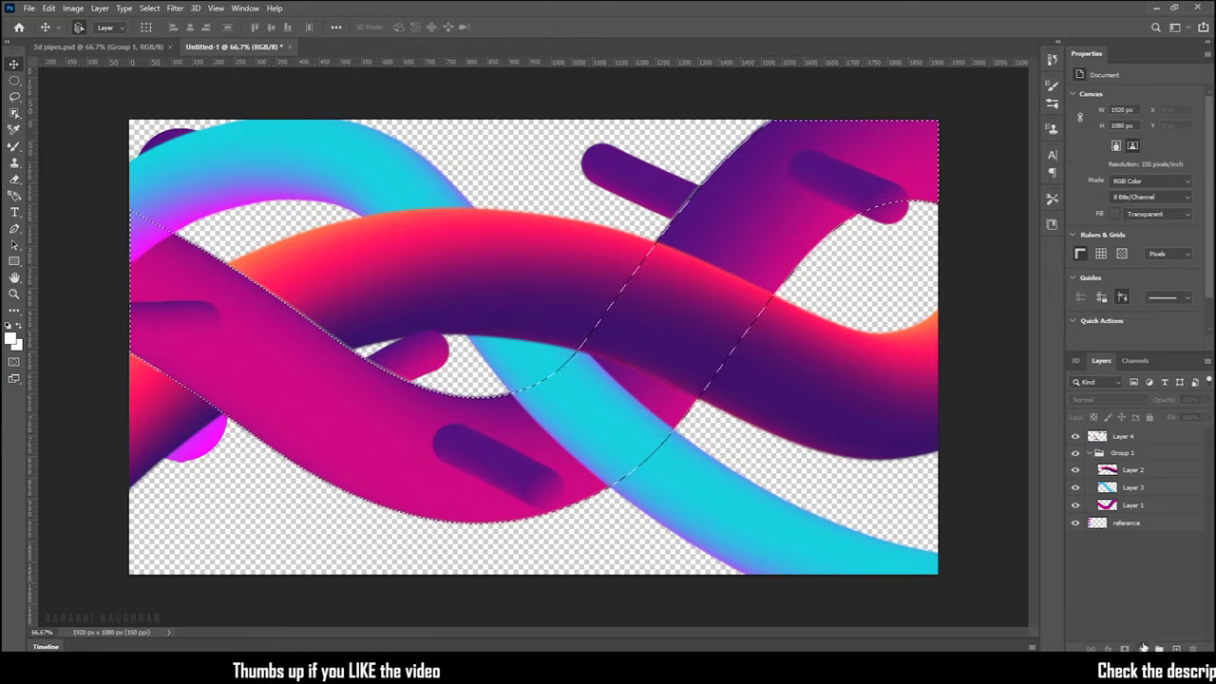
- Add a new empty layer and sample the orange gradient from a reference circle for the Mixer Brush
key("ctrl+shift+alt+n")
key("b")
left_click_drag(1116, 543, 1117, 432)
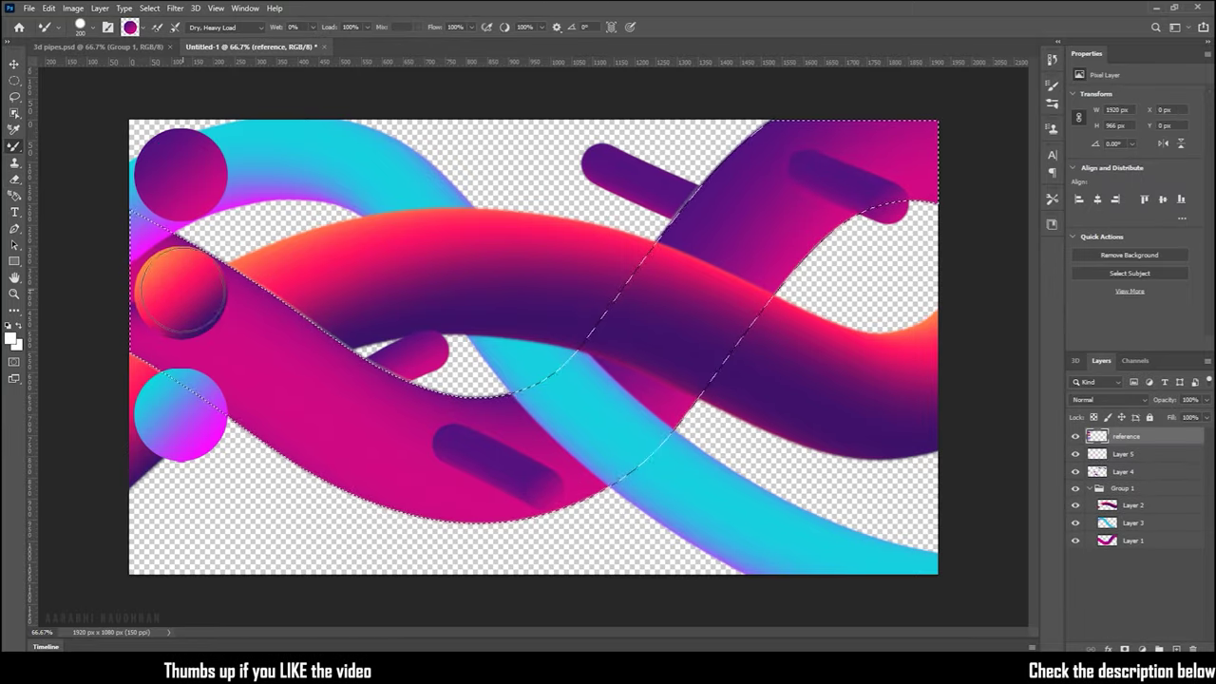
key("ctrl+comma")
key("alt+bracketleft")
key("ctrl+d")
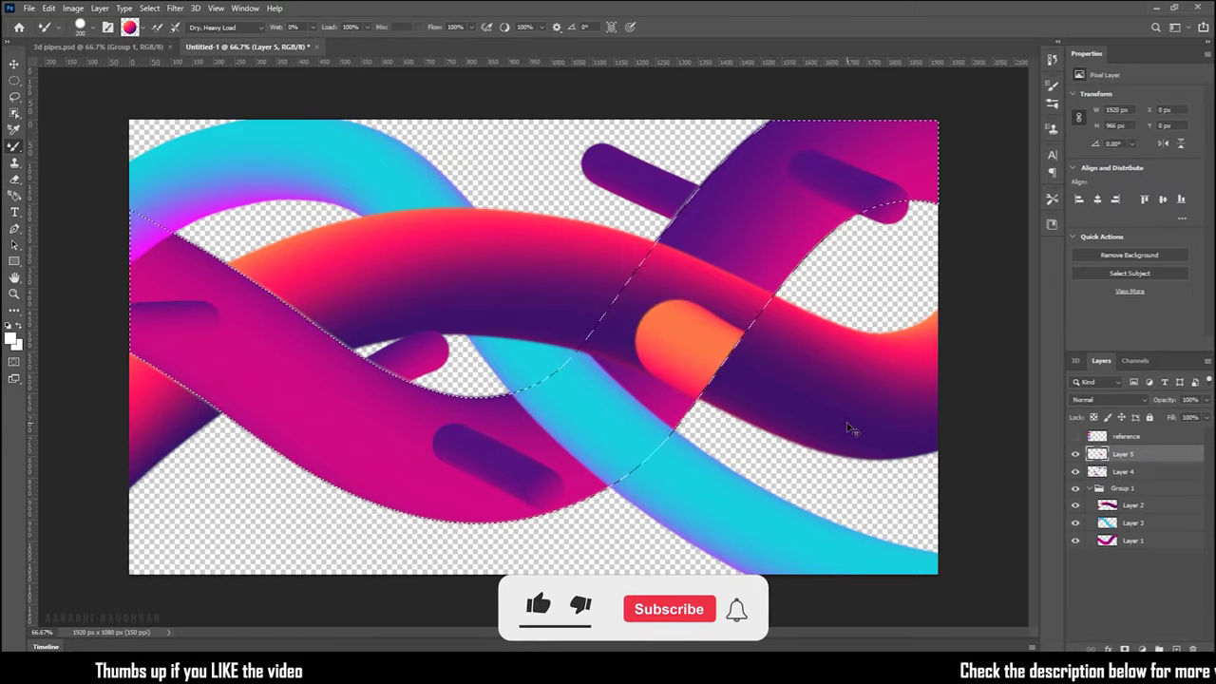
- Paint six small orange capsules across the tubes, including a long vertical one near the top
left_click_drag(686, 330, 808, 433)
key("ctrl+z")
left_click_drag(898, 409, 936, 437)
left_click_drag(485, 293, 561, 376)
left_click_drag(741, 361, 779, 394)
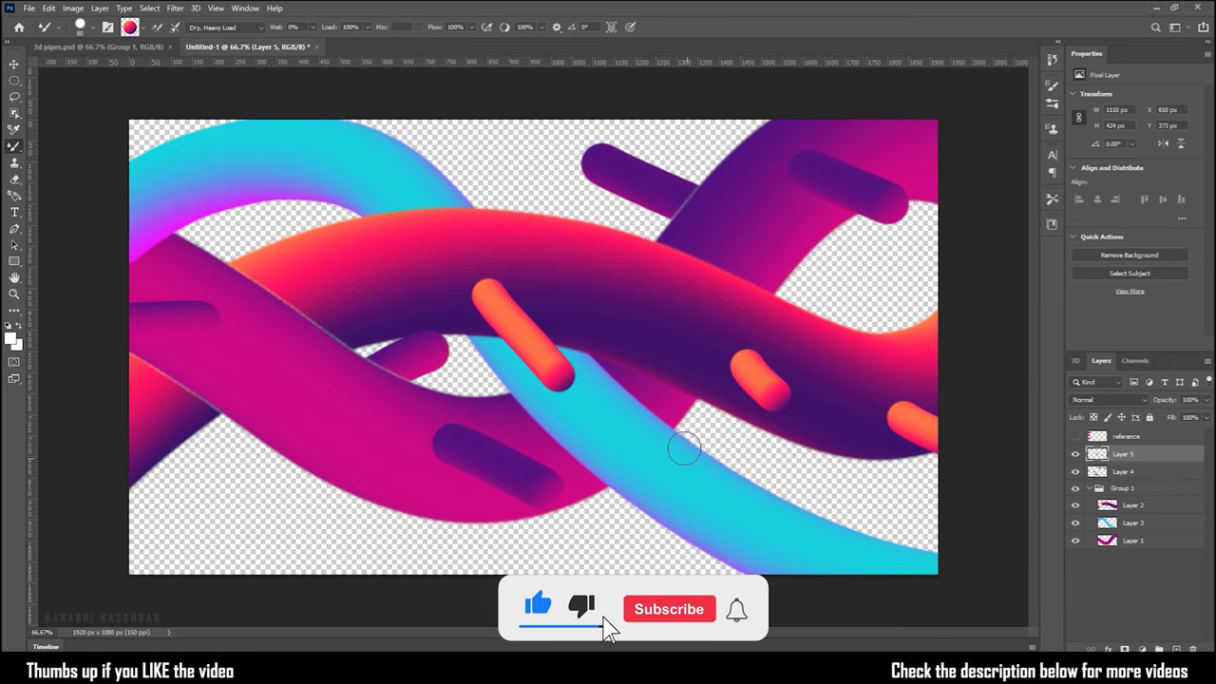
left_click_drag(569, 259, 524, 133)
left_click_drag(152, 432, 266, 570)
left_click_drag(228, 196, 275, 266)
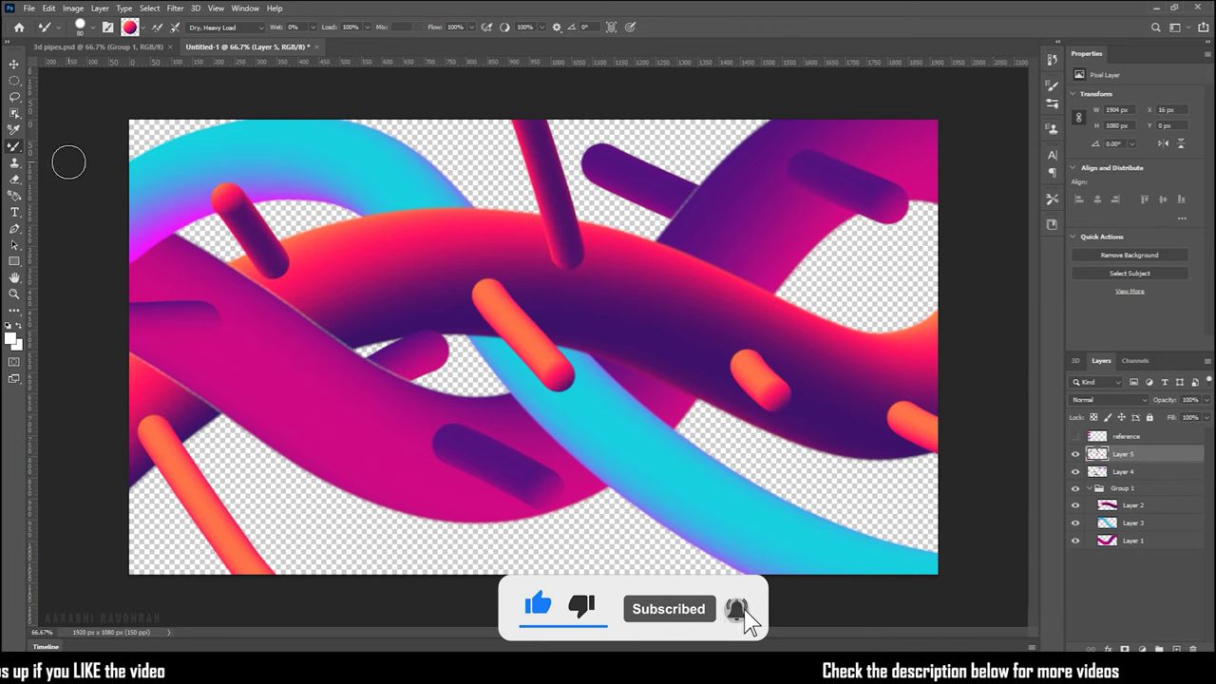
- Erase the vertical orange capsule where it crosses the red tube, using its outline shrunk 2 px
left_click(1097, 471, "ctrl")
key("e")
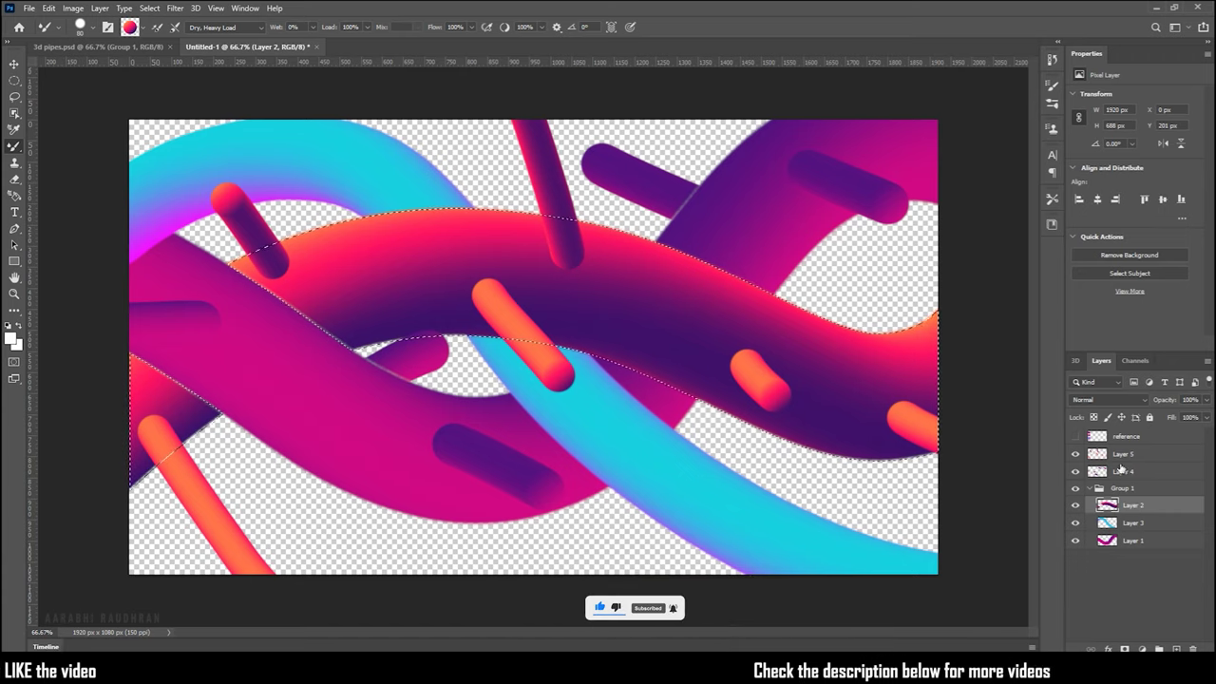
left_click(149, 7)
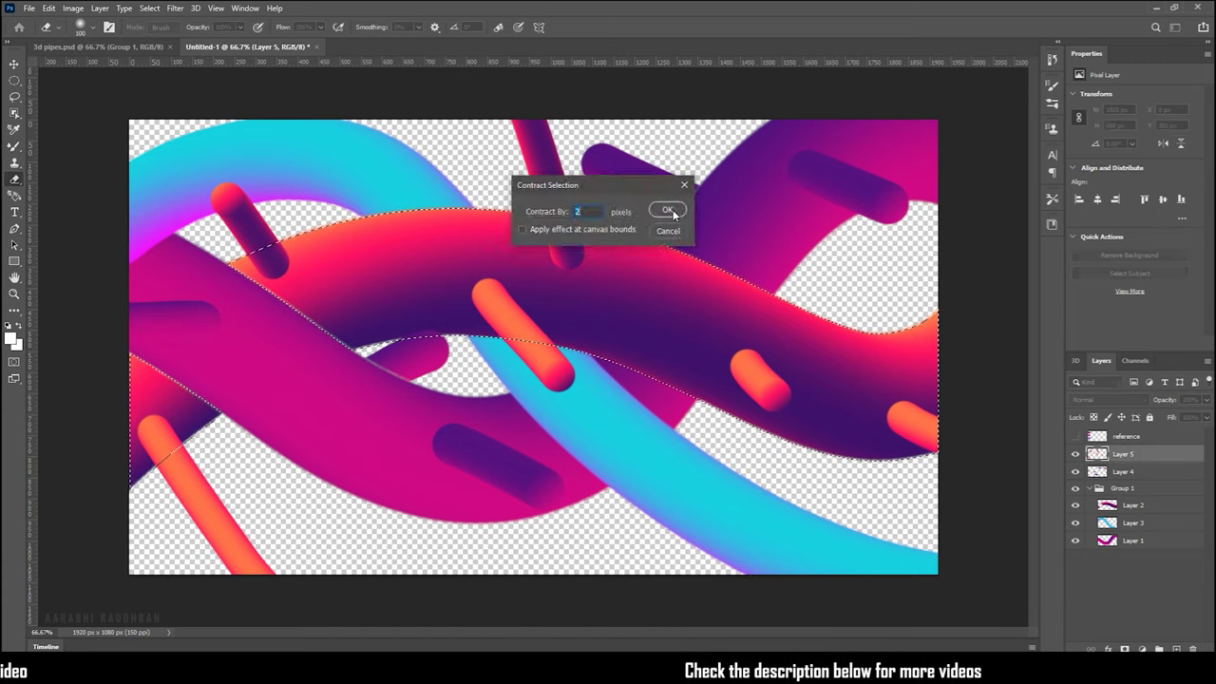
key("Return")
left_click_drag(566, 223, 581, 255)
key("ctrl+d")
left_click(1121, 587)
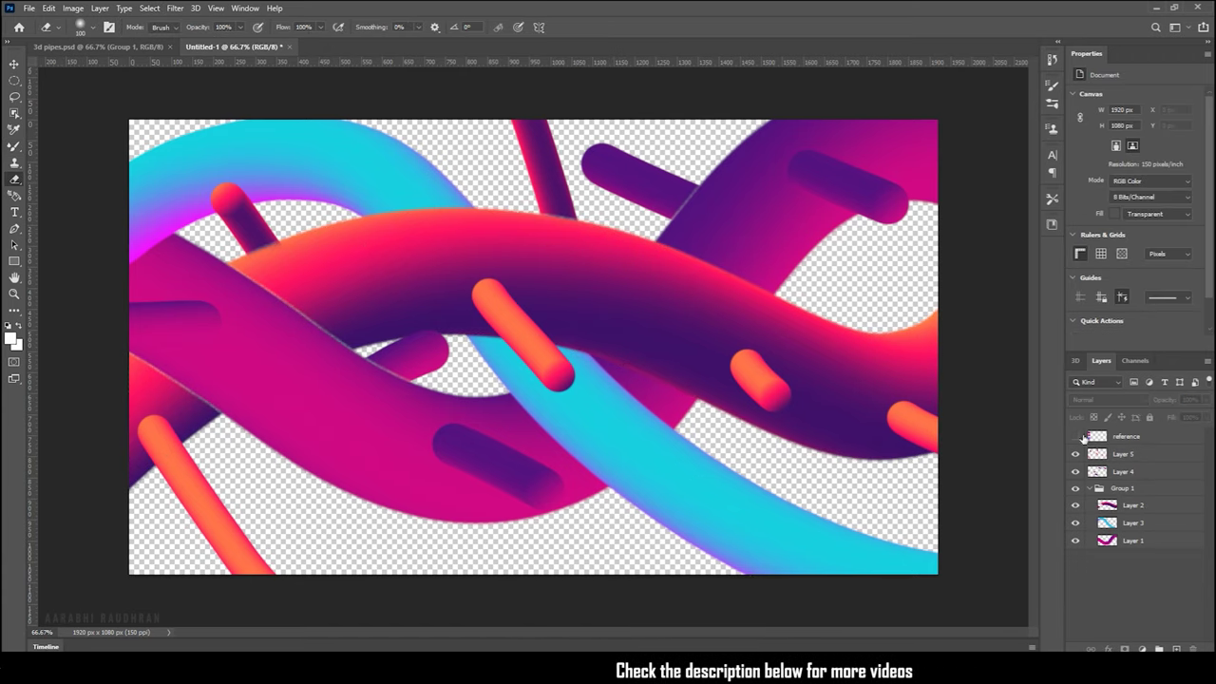
left_click(1077, 436)
- Paint seven magenta and cyan capsules across the pipes on the empty Layer 6
key("b")
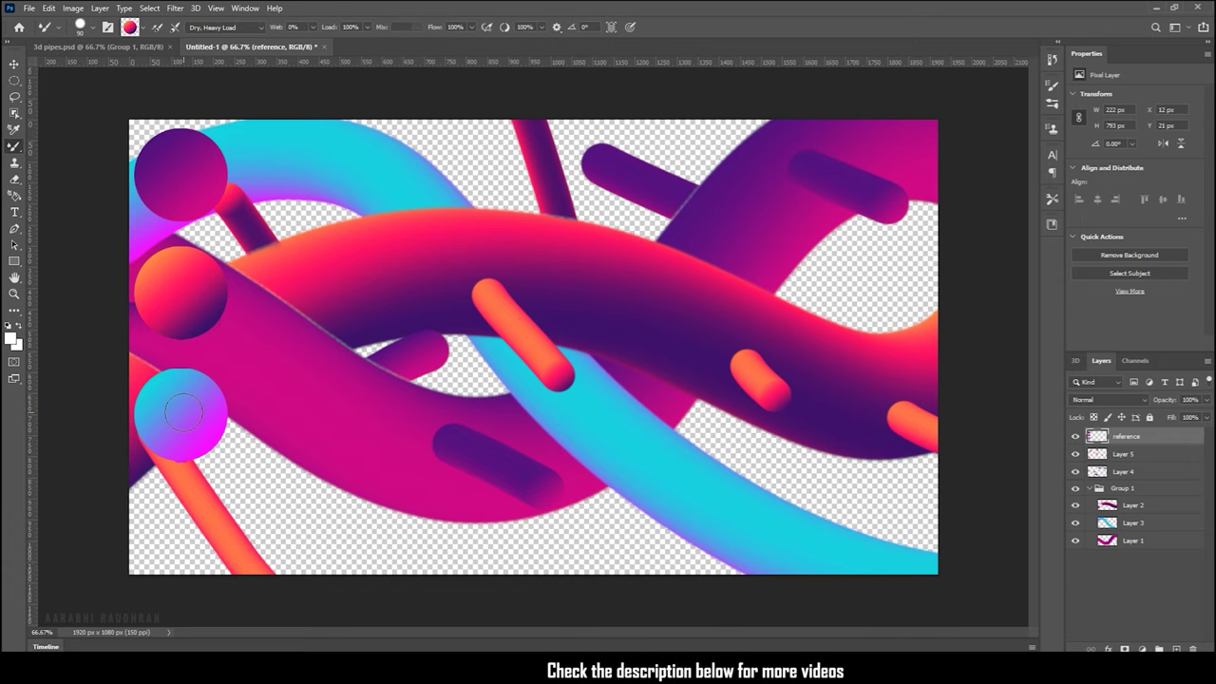
left_click(1077, 436)
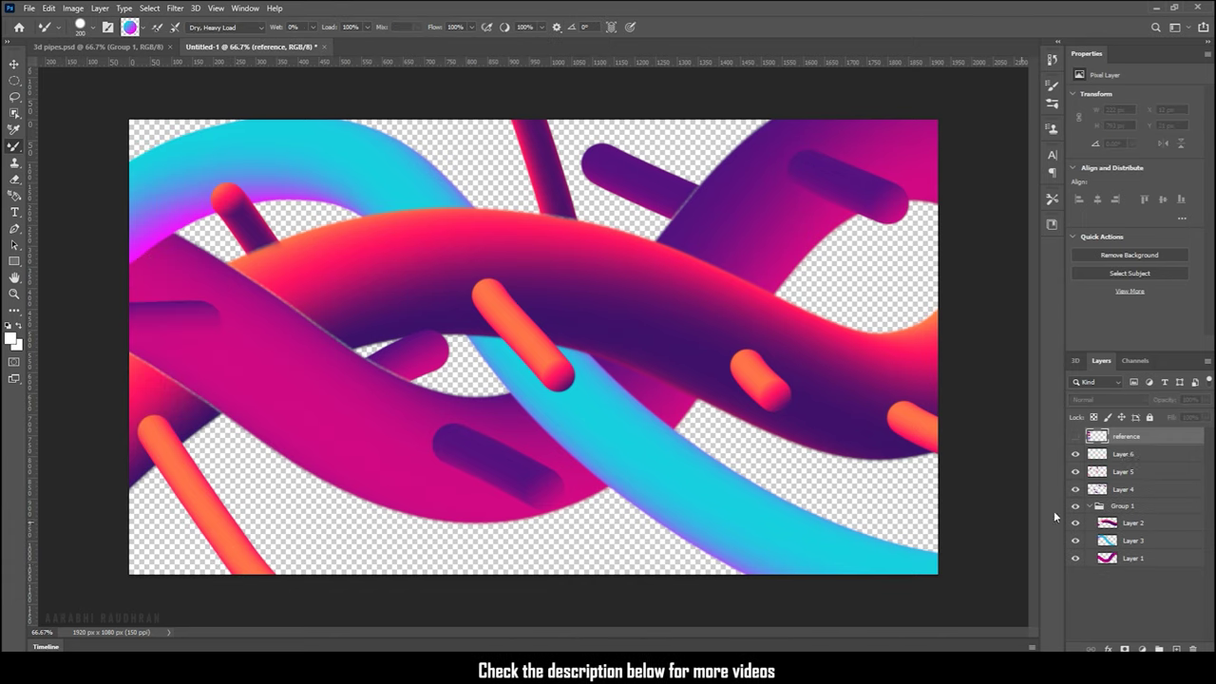
left_click(1124, 454)
left_click_drag(831, 554, 936, 542)
left_click_drag(609, 416, 698, 490)
left_click_drag(190, 135, 439, 211)
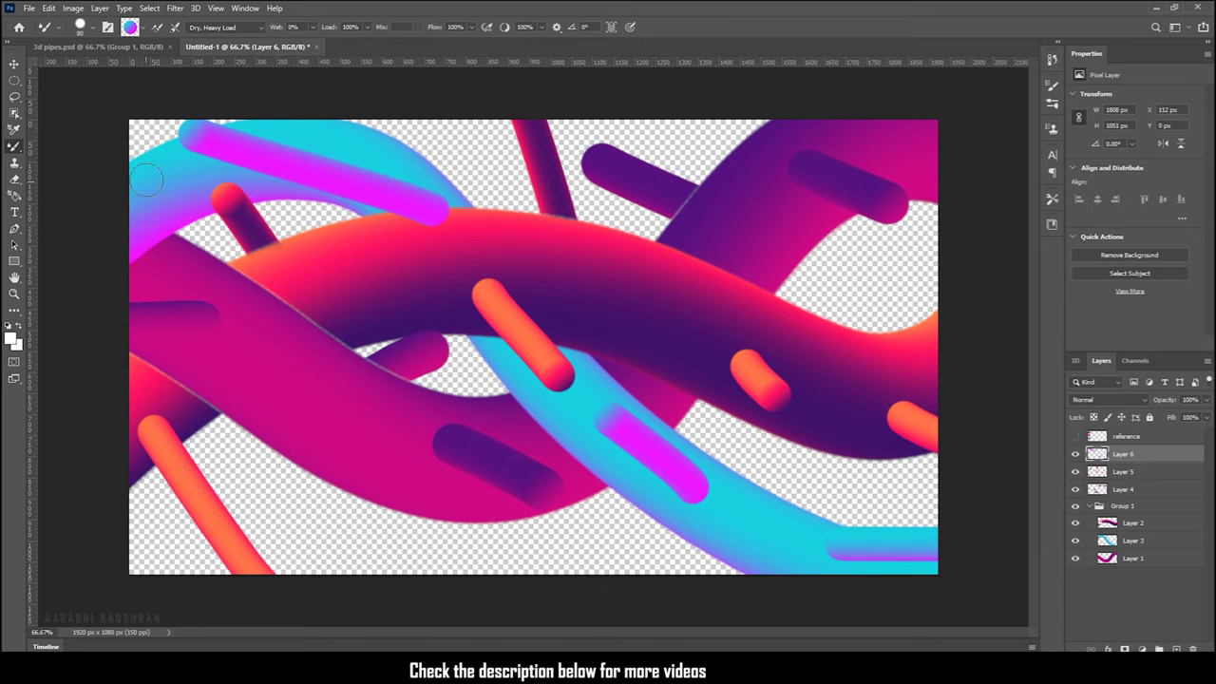
left_click_drag(147, 181, 143, 126)
left_click_drag(380, 150, 465, 123)
left_click_drag(154, 230, 200, 416)
left_click_drag(760, 496, 865, 366)
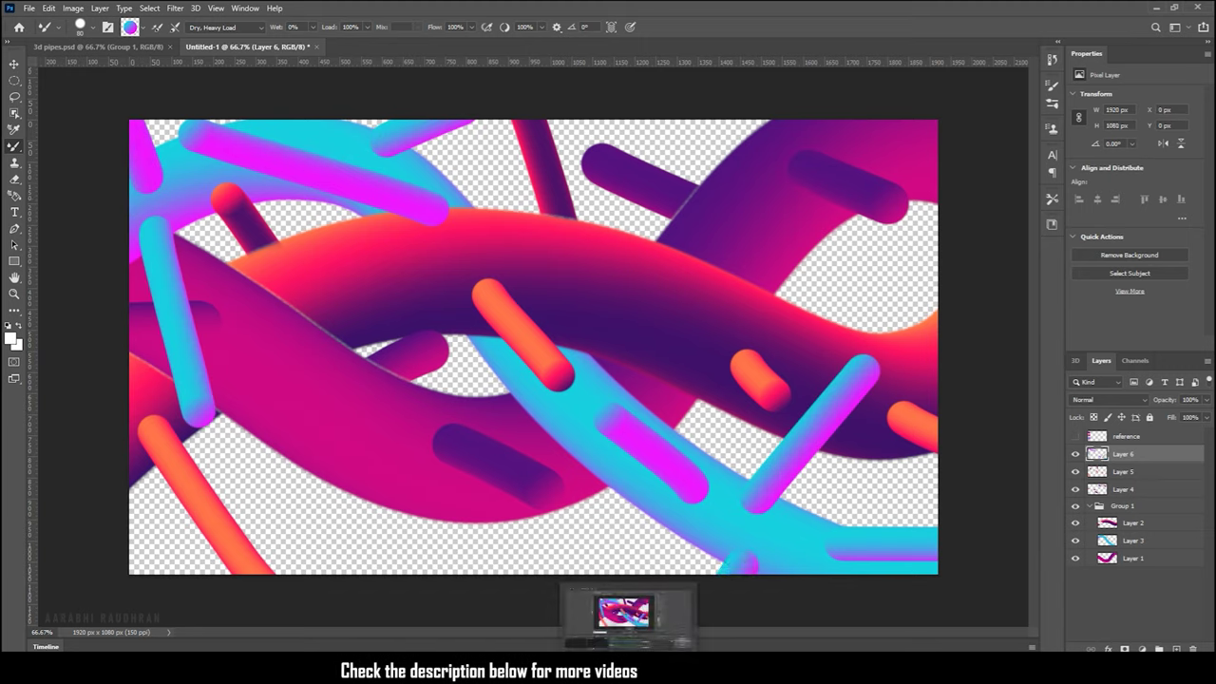
- Contract the cyan pipe selection by 2 px and erase Layer 6 strokes along its edge
left_click(1107, 540, "ctrl")
key("shift+F6")
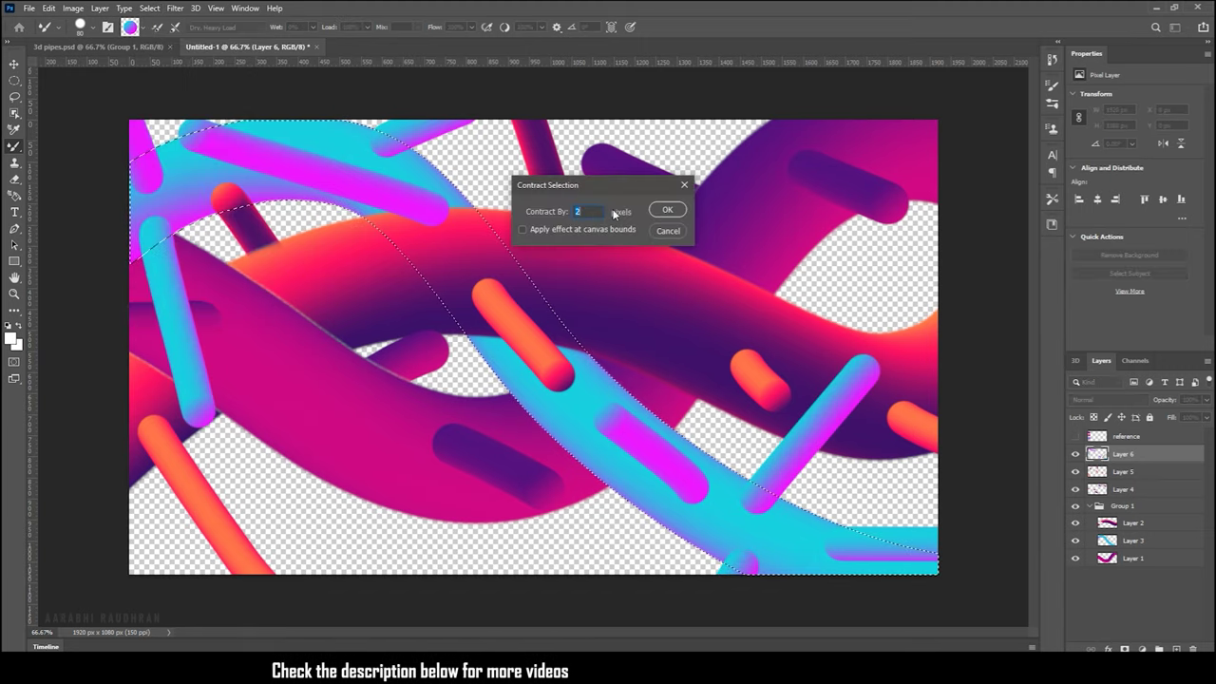
key("Return")
key("e")
key("bracketleft")
key("bracketleft")
key("bracketleft")
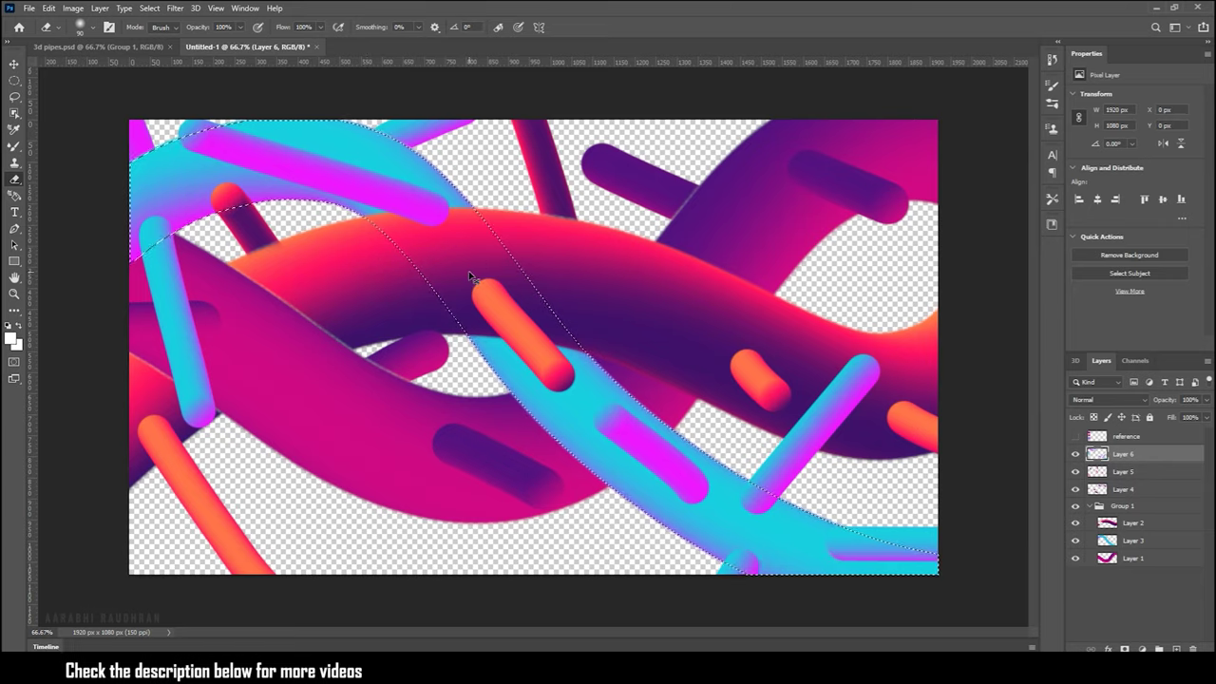
scroll(428, 510, "up", 2)
left_click_drag(428, 510, 446, 472)
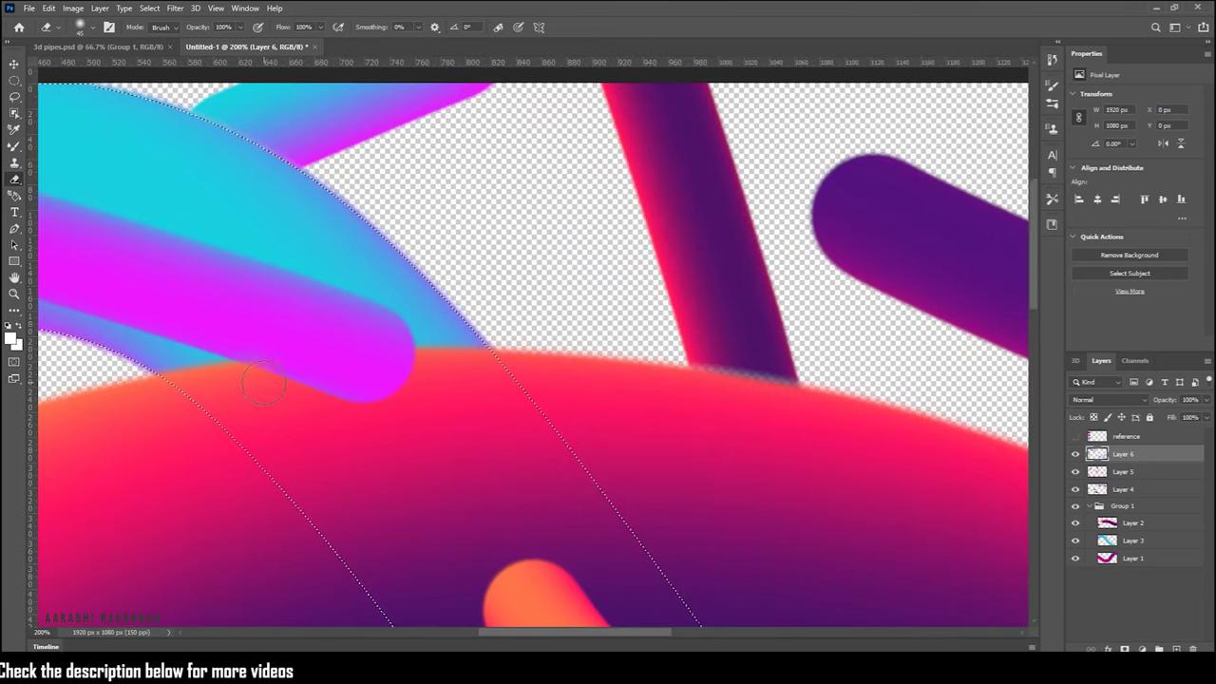
key("ctrl+0")
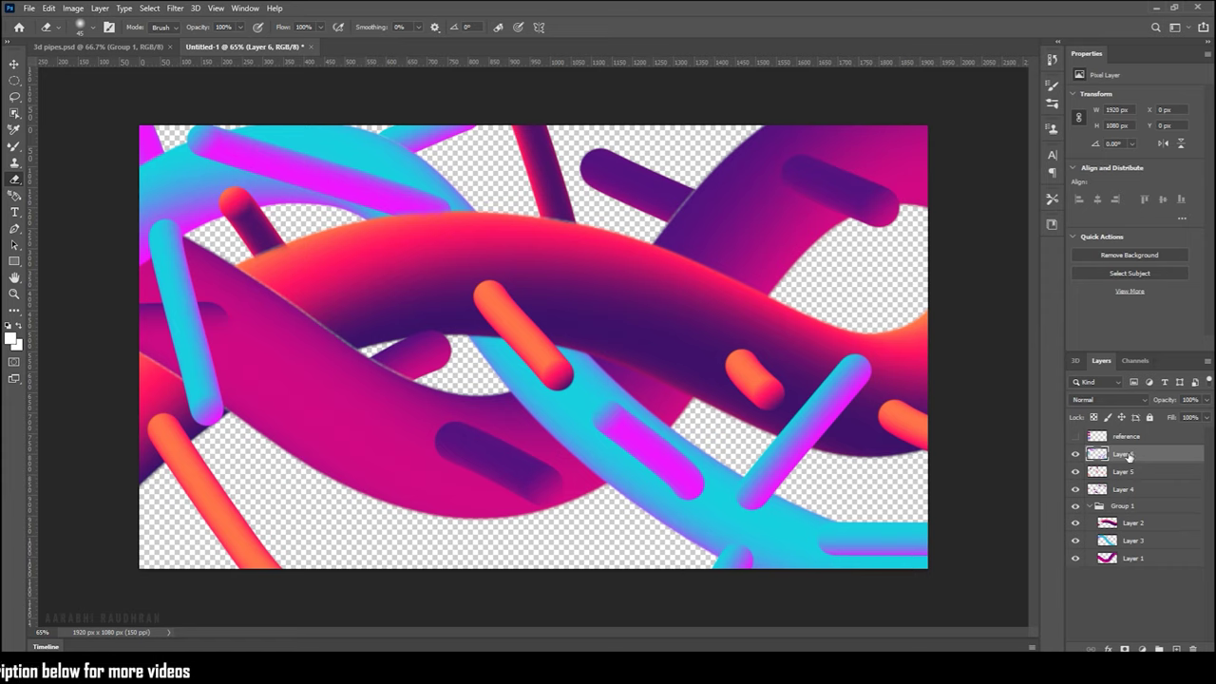
- Apply a Gaussian Blur to the cyan pipe on Layer 3
left_click(175, 7)
mouse_move(247, 169)
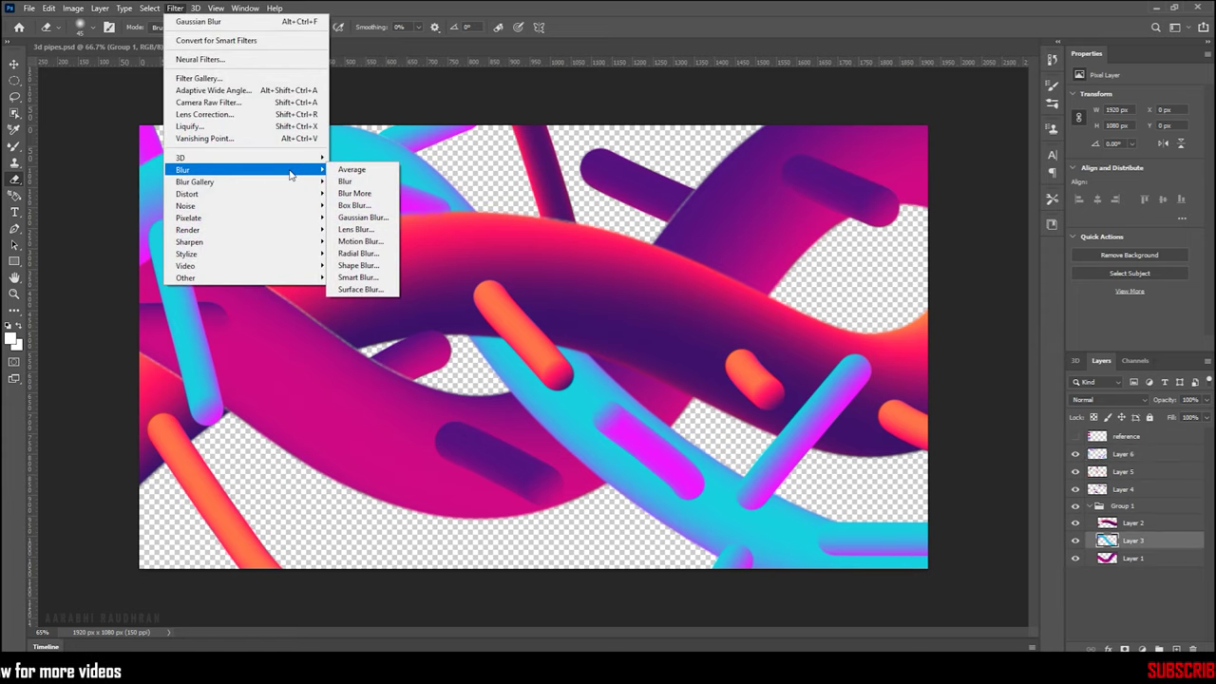
left_click(362, 218)
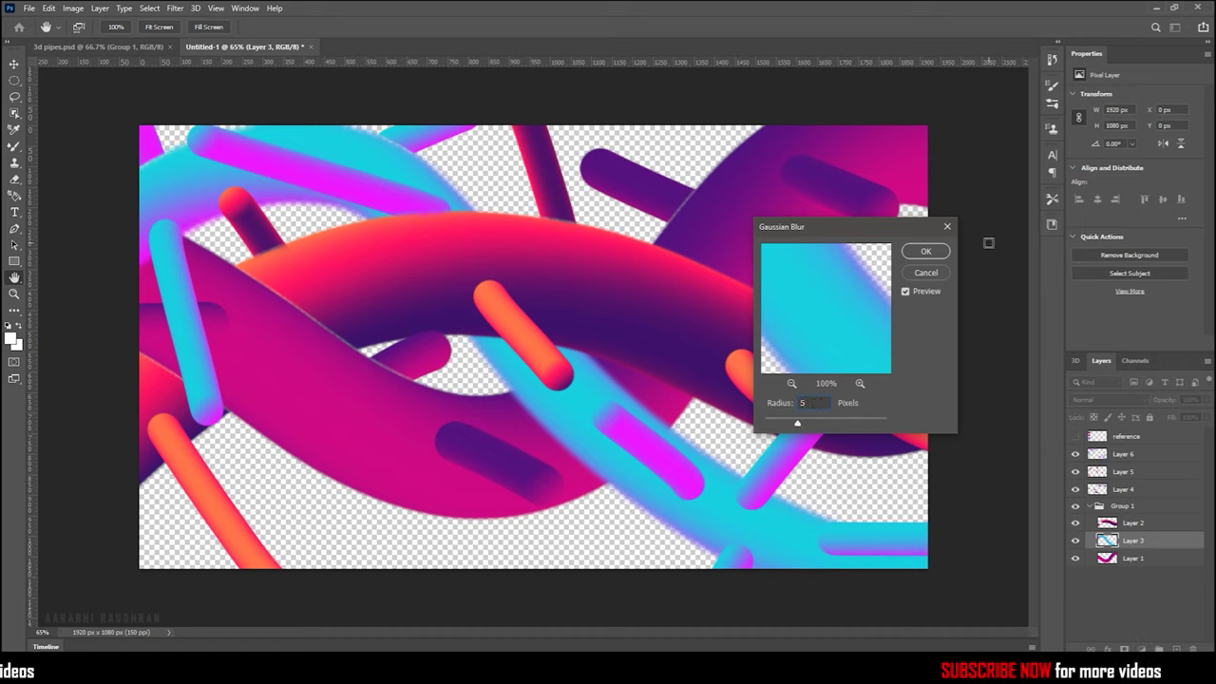
left_click(924, 253)
key("e")
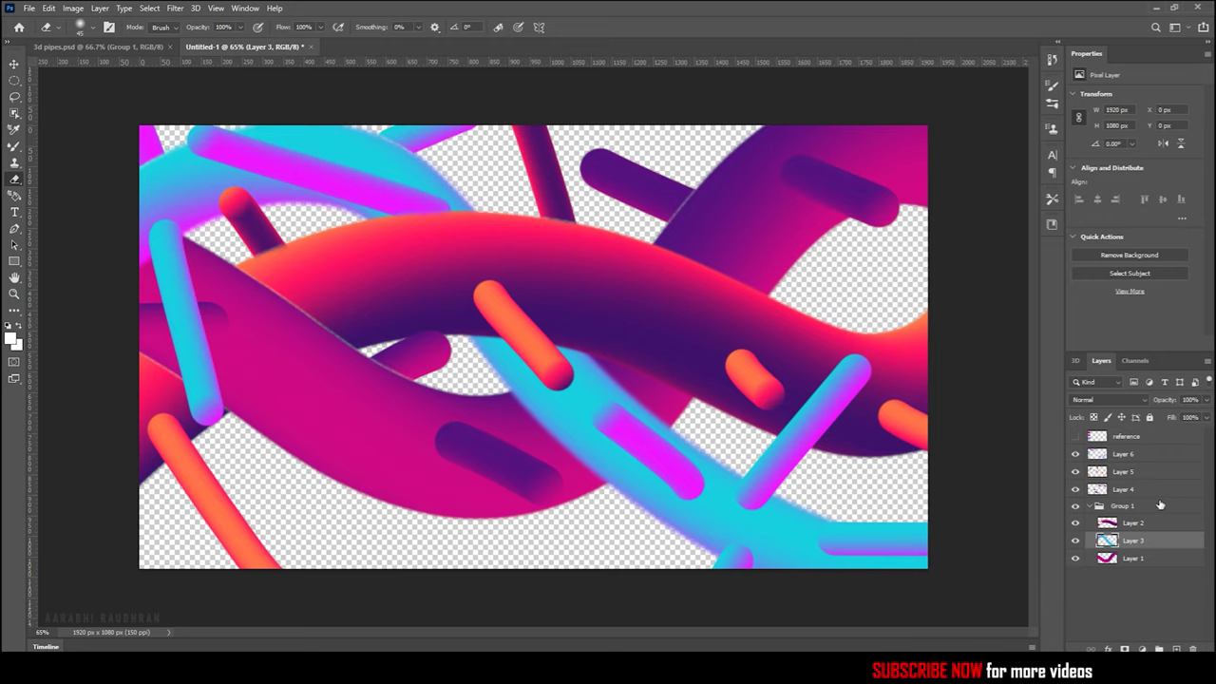
- Apply a 5-pixel Gaussian Blur to the Layer 6 capsules
left_click(1126, 456)
left_click(1076, 454)
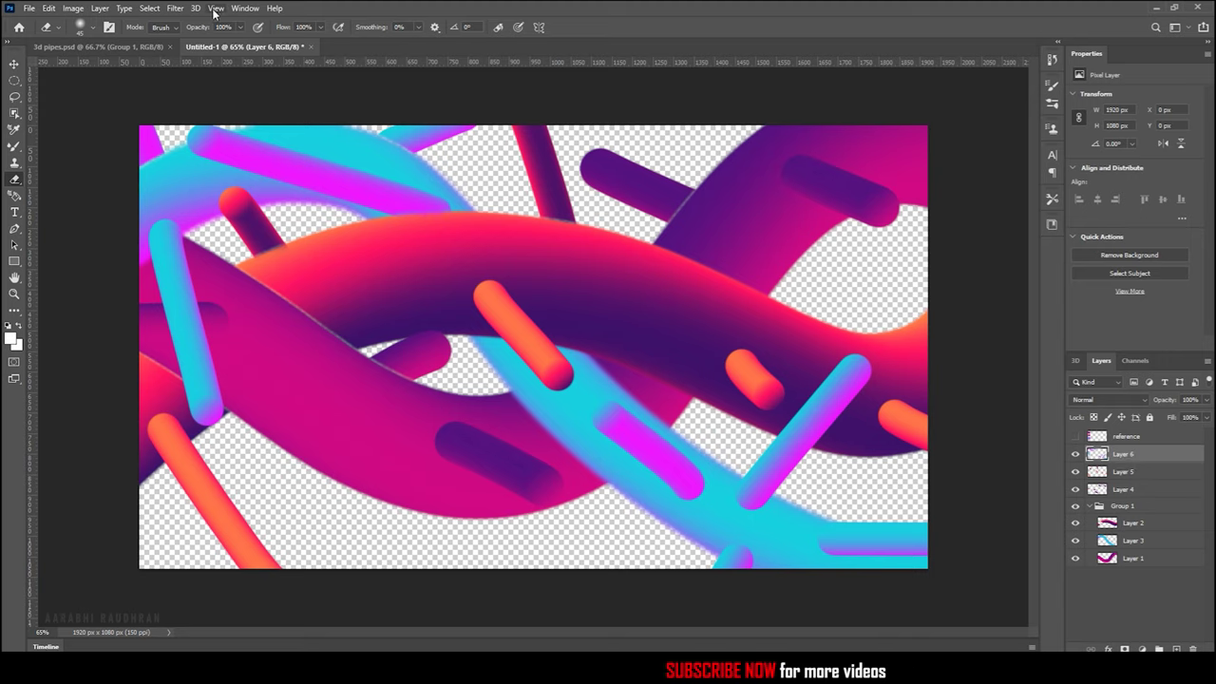
left_click(175, 8)
mouse_move(219, 169)
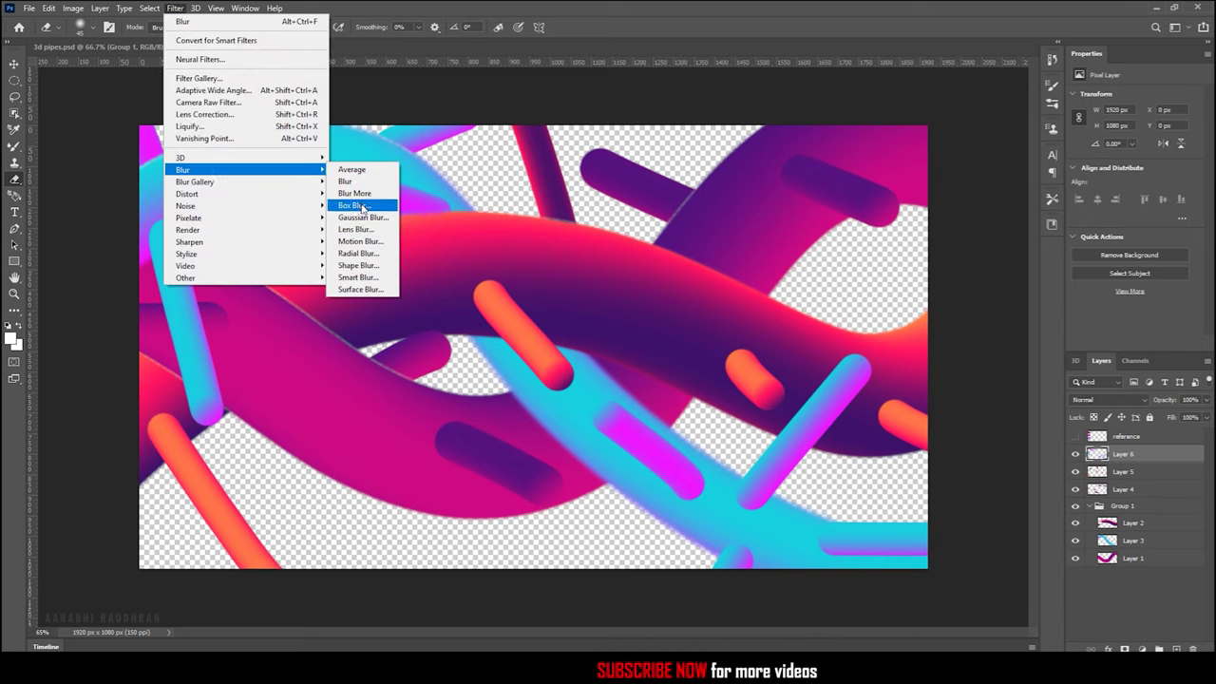
left_click(363, 218)
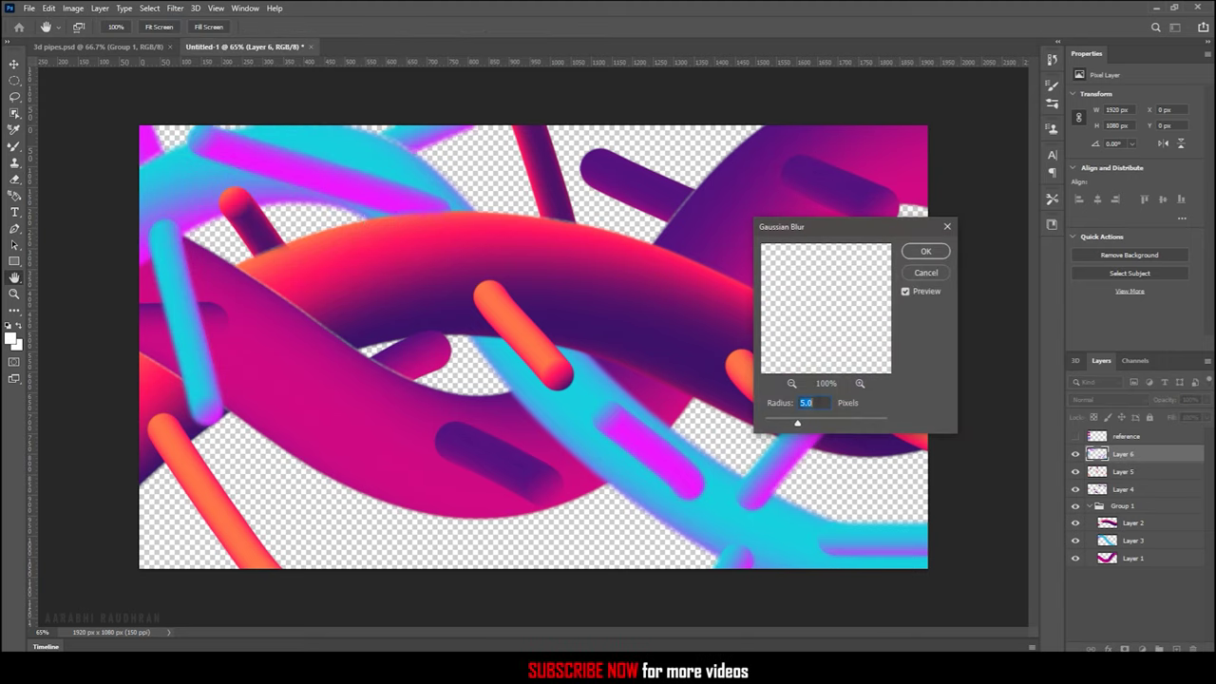
left_click(928, 251)
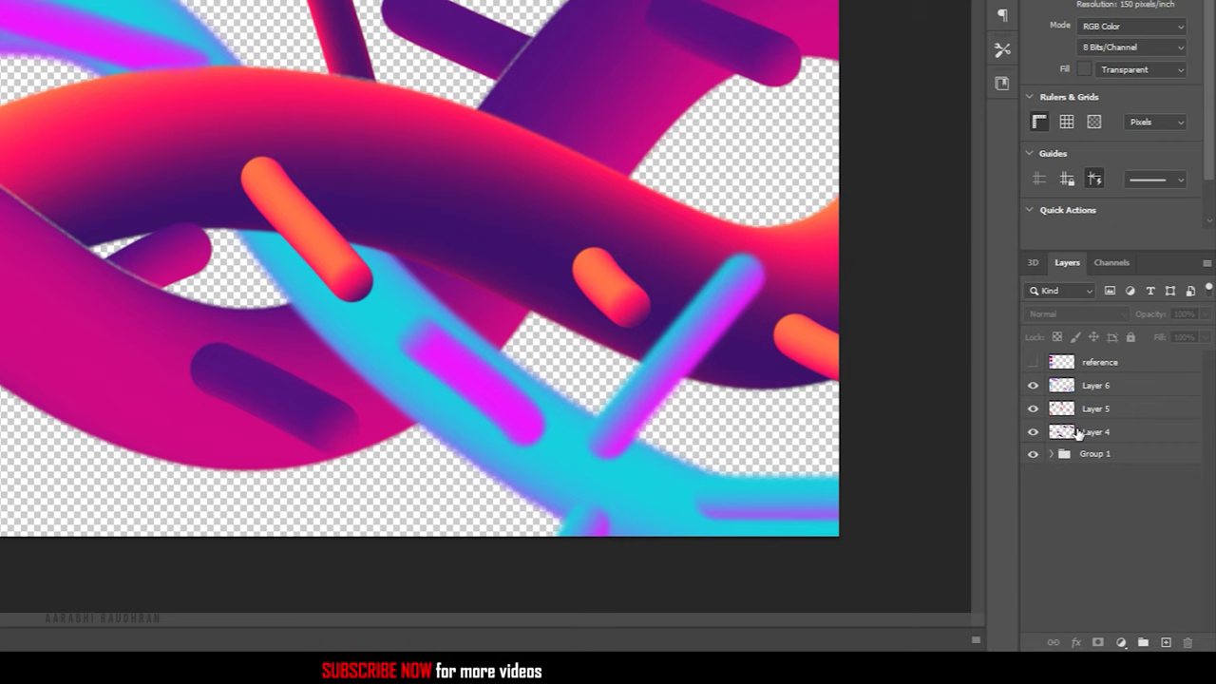
- Group Layers 4, 5 and 6 into Group 2
left_click(1063, 442)
left_click(1086, 385, "shift")
right_click(1088, 385)
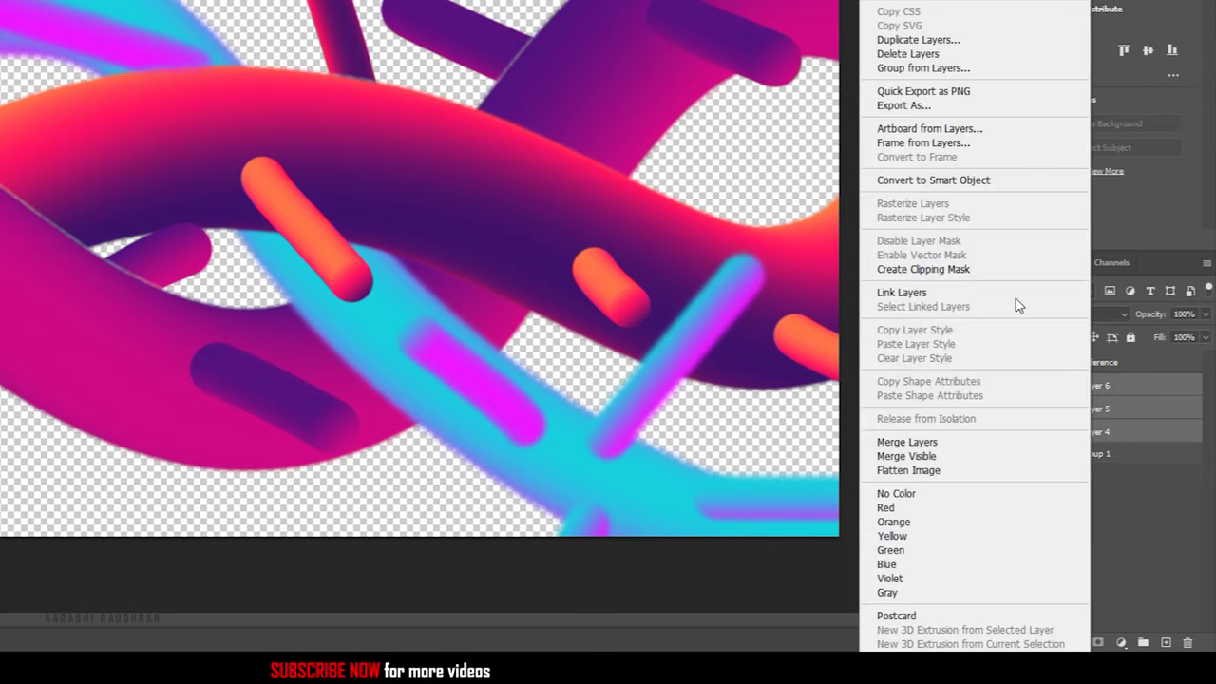
left_click(941, 67)
left_click(460, 35)
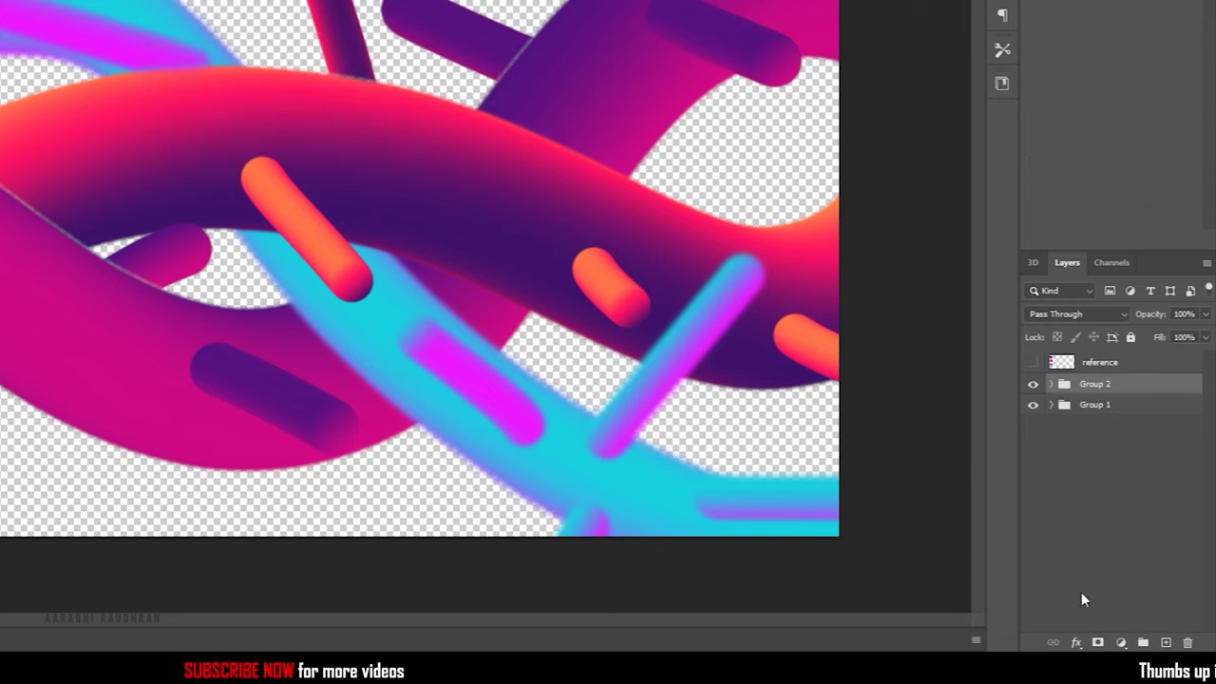
- Add a reflected, reversed red-blue-yellow gradient fill layer with increased scale behind the artwork
left_click(1121, 643)
left_click(1099, 361)
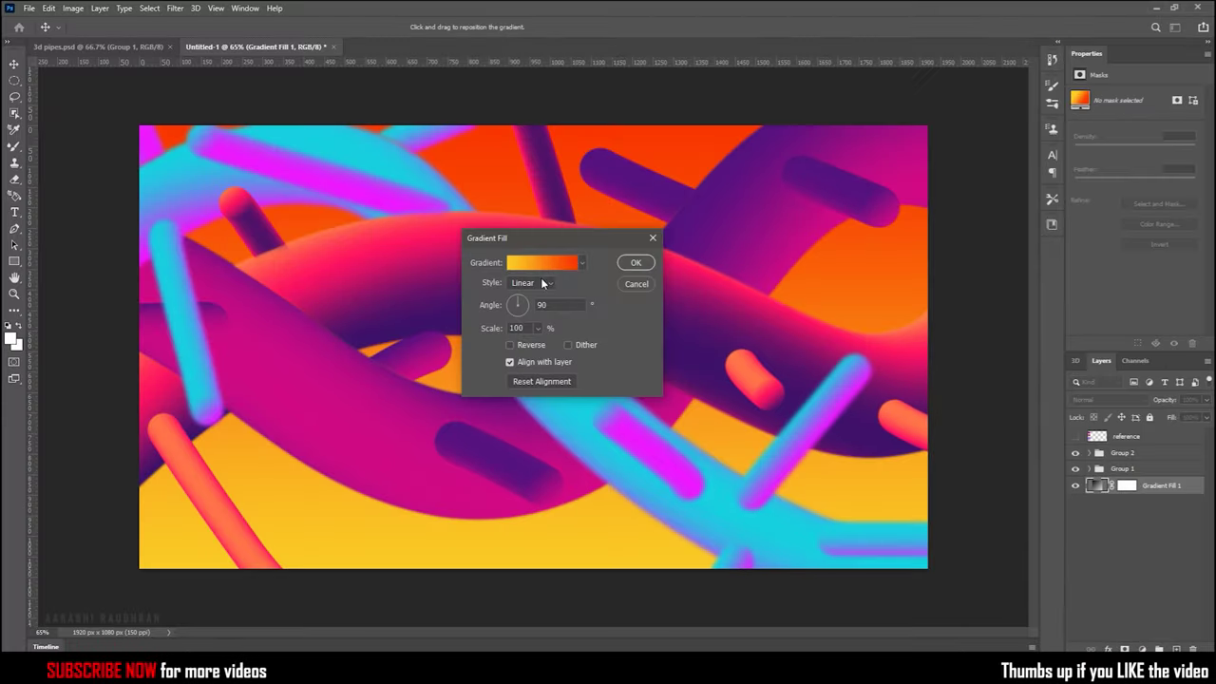
left_click(546, 282)
left_click(532, 334)
mouse_move(538, 328)
left_mouse_down()
mouse_move(602, 324)
mouse_move(604, 356)
left_mouse_up()
left_click(542, 262)
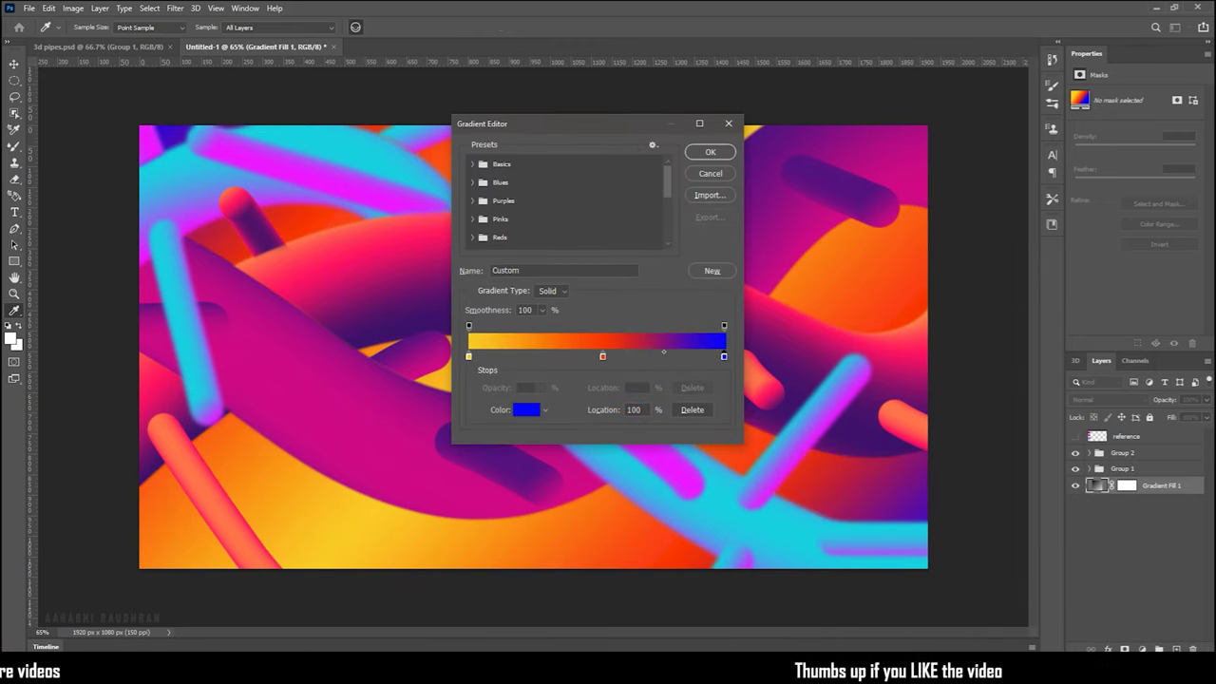
left_click_drag(602, 356, 724, 357)
left_click_drag(708, 357, 603, 357)
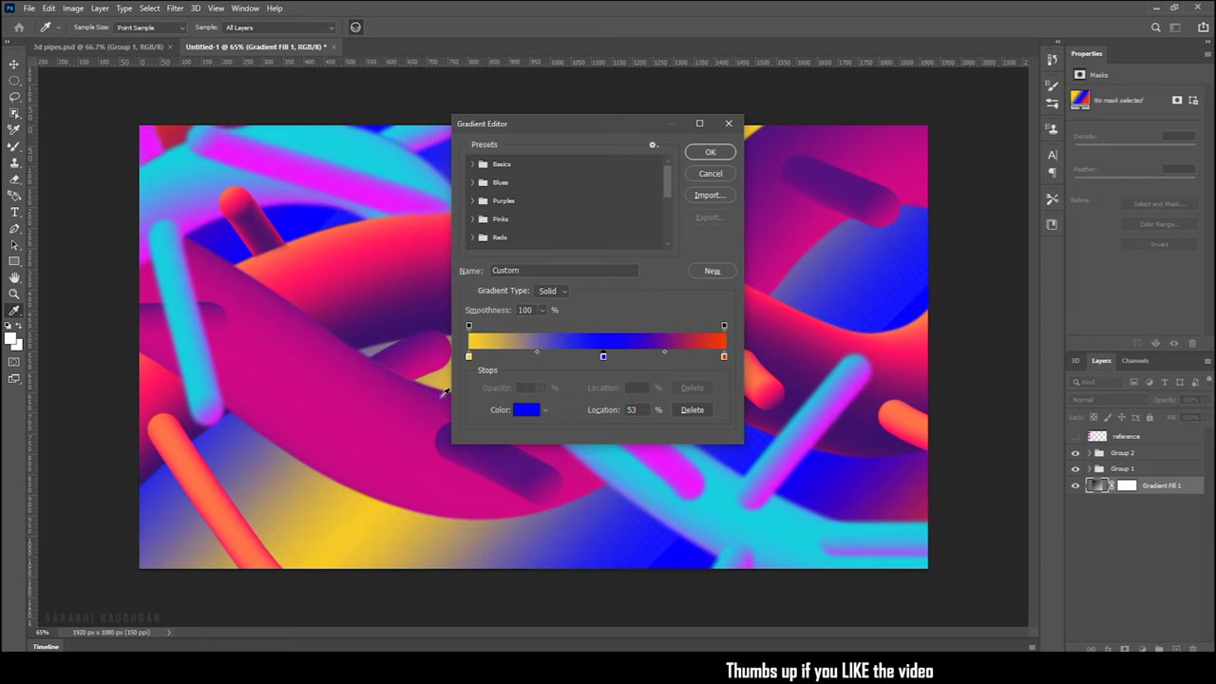
left_click(710, 152)
left_click(509, 345)
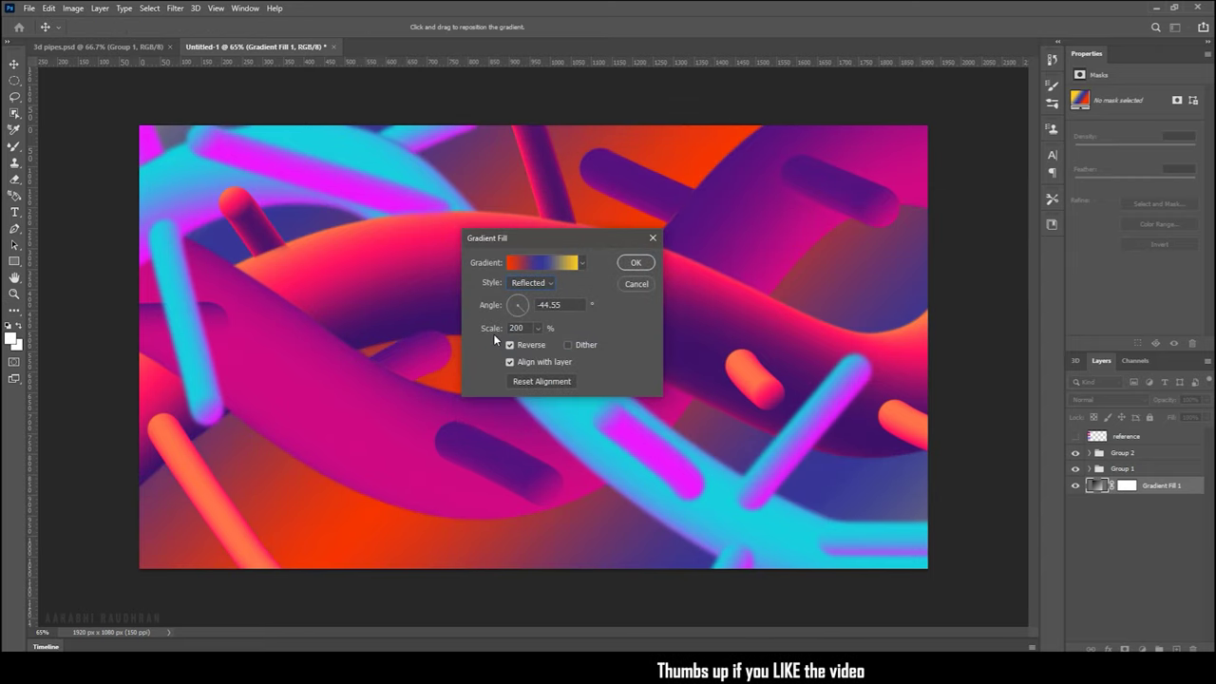
left_click(634, 264)
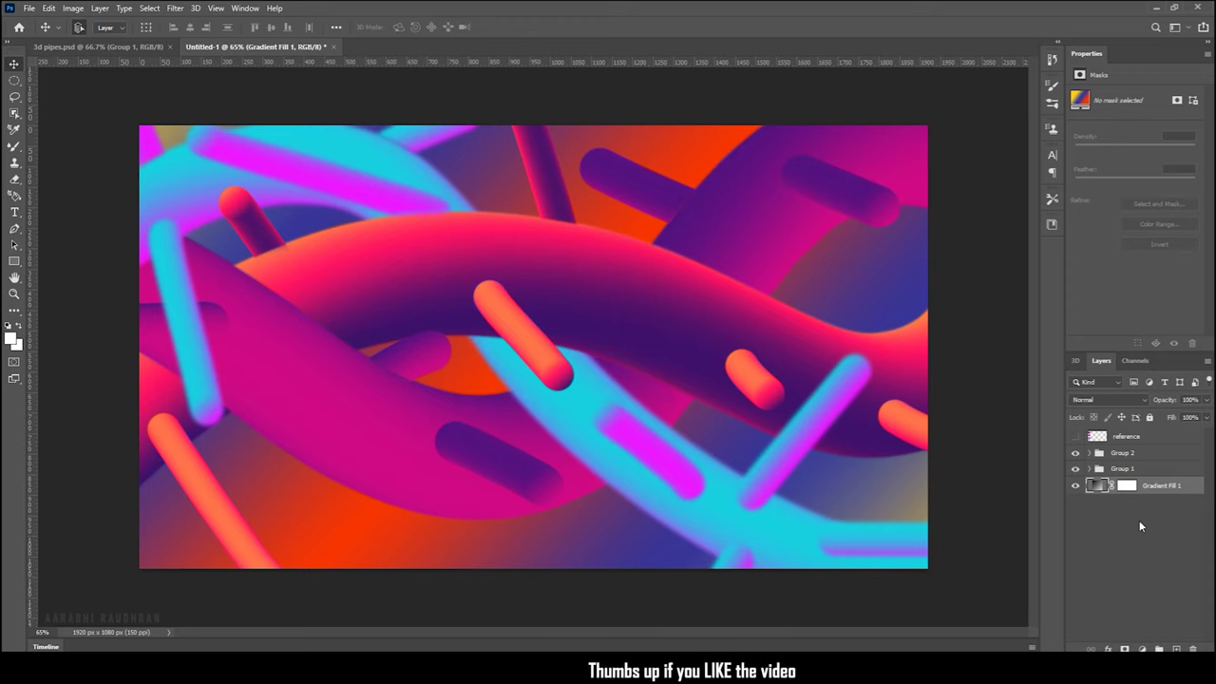
- Lower the gradient layer's fill to 68% and add a solid colour fill layer
left_click_drag(1158, 424, 1176, 421)
left_click(1172, 523)
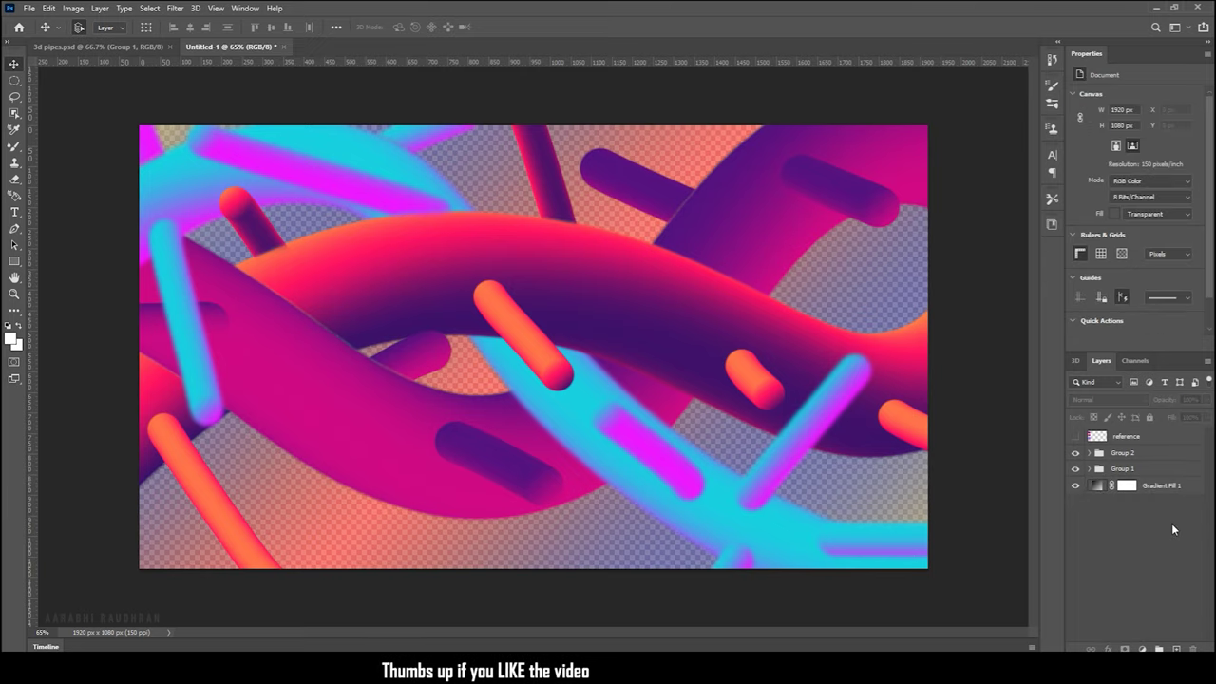
left_click(1143, 649)
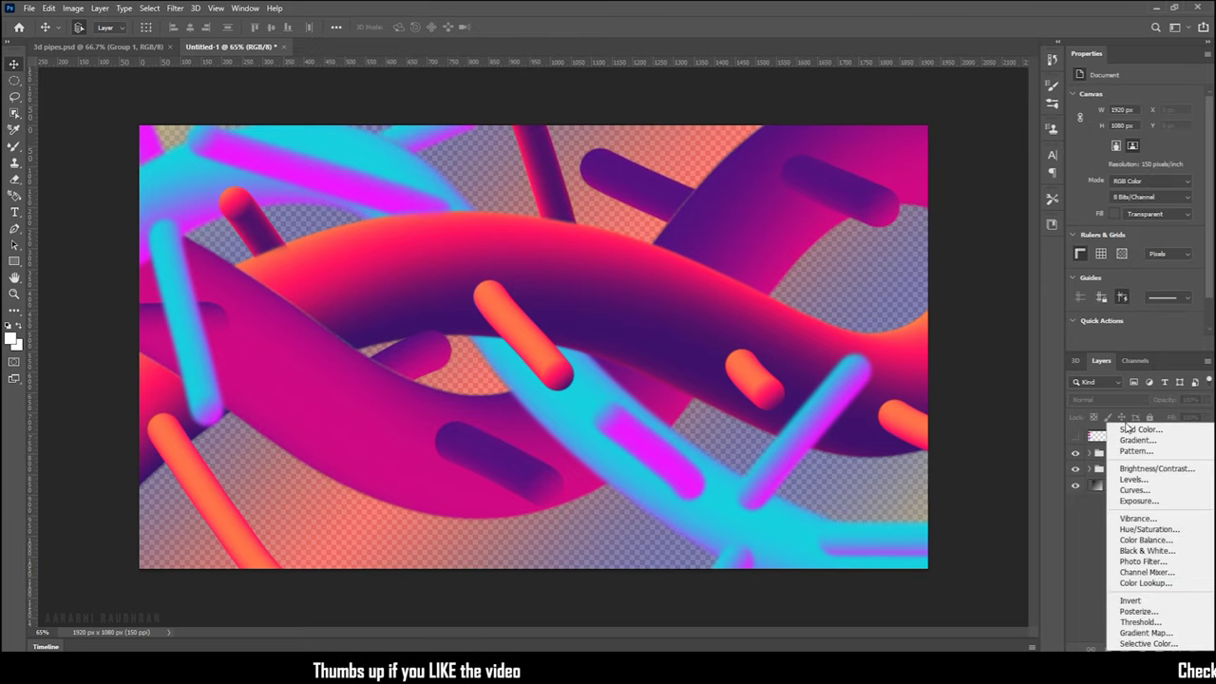
left_click(1131, 430)
left_click(780, 239)
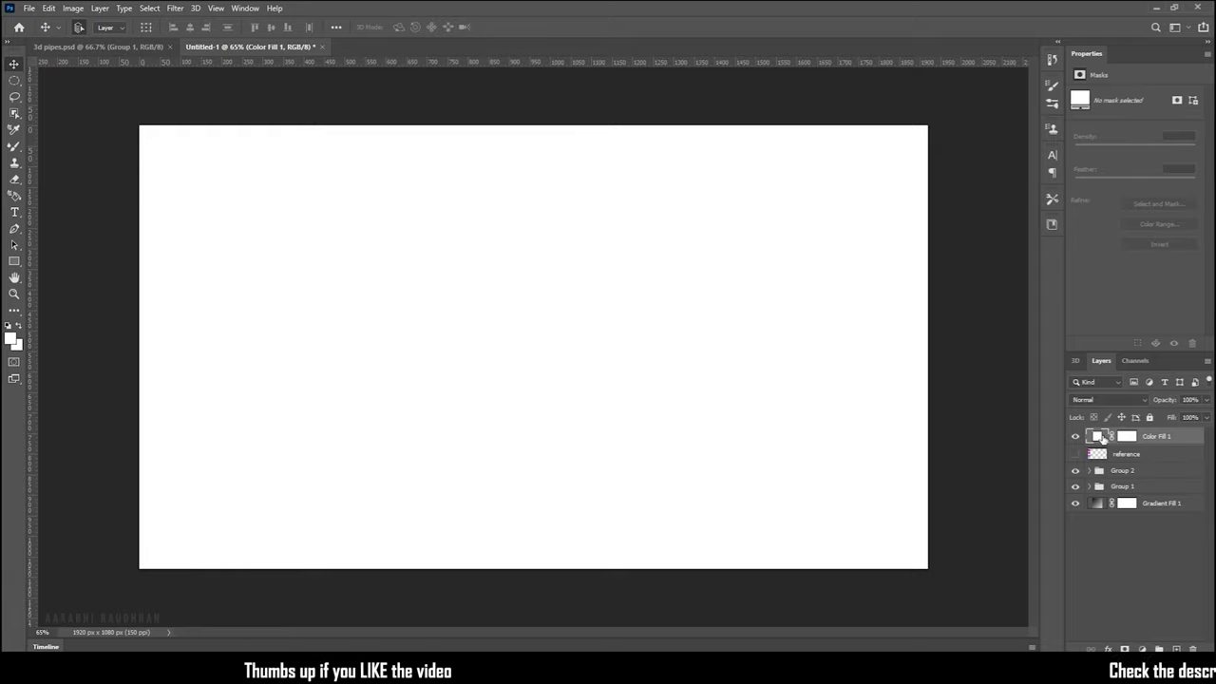
- Move the solid colour fill to the bottom of the stack and change it to magenta
left_click_drag(1103, 439, 1127, 518)
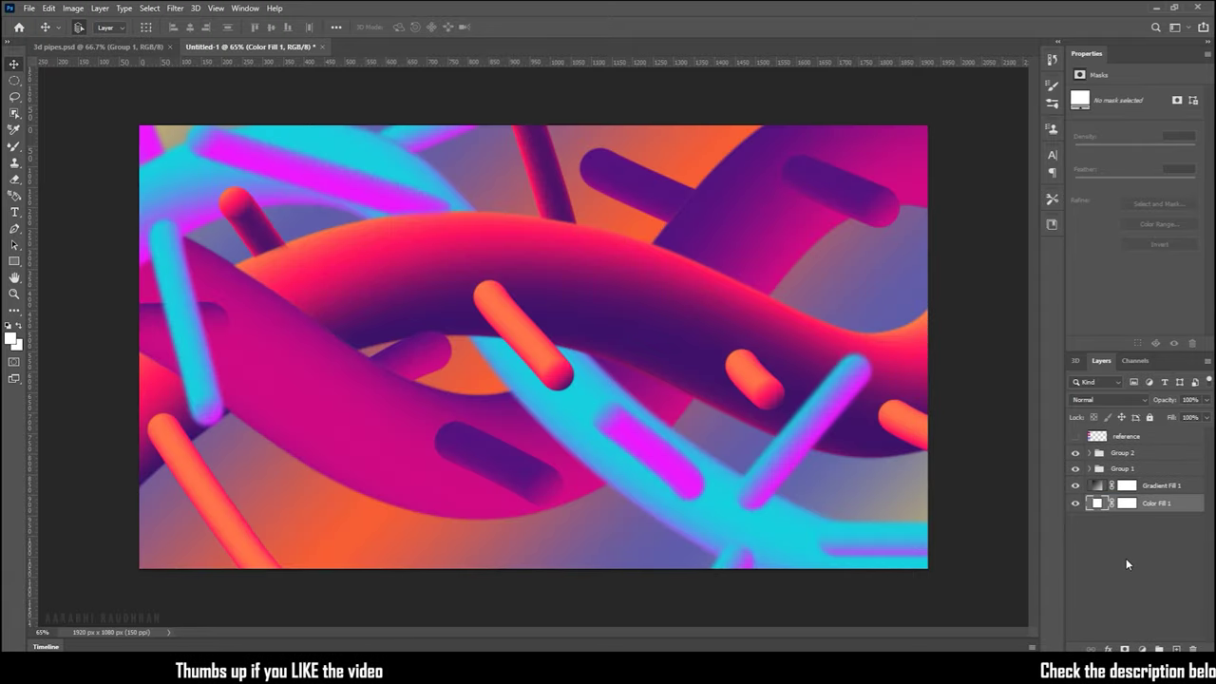
double_click(1099, 503)
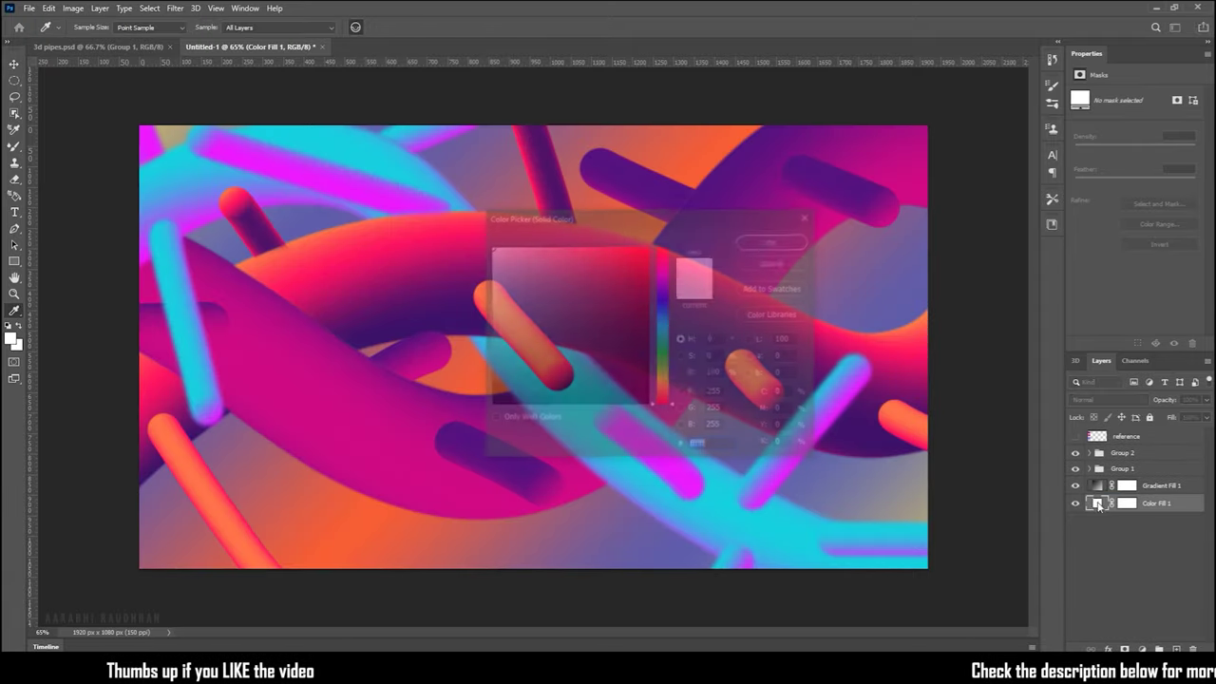
mouse_move(664, 249)
left_mouse_down()
mouse_move(663, 357)
mouse_move(663, 214)
mouse_move(663, 277)
left_mouse_up()
key("Return")
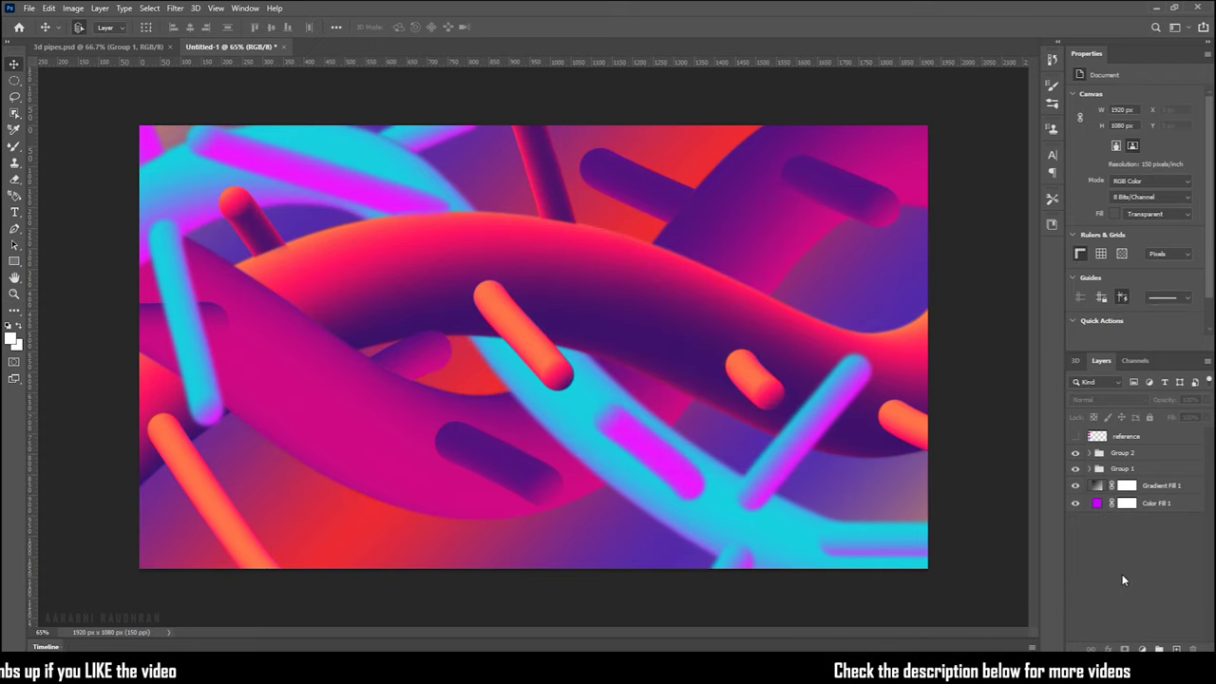
- Type white ABSTRACT text, shrink it to about a third and centre it on the canvas
key("t")
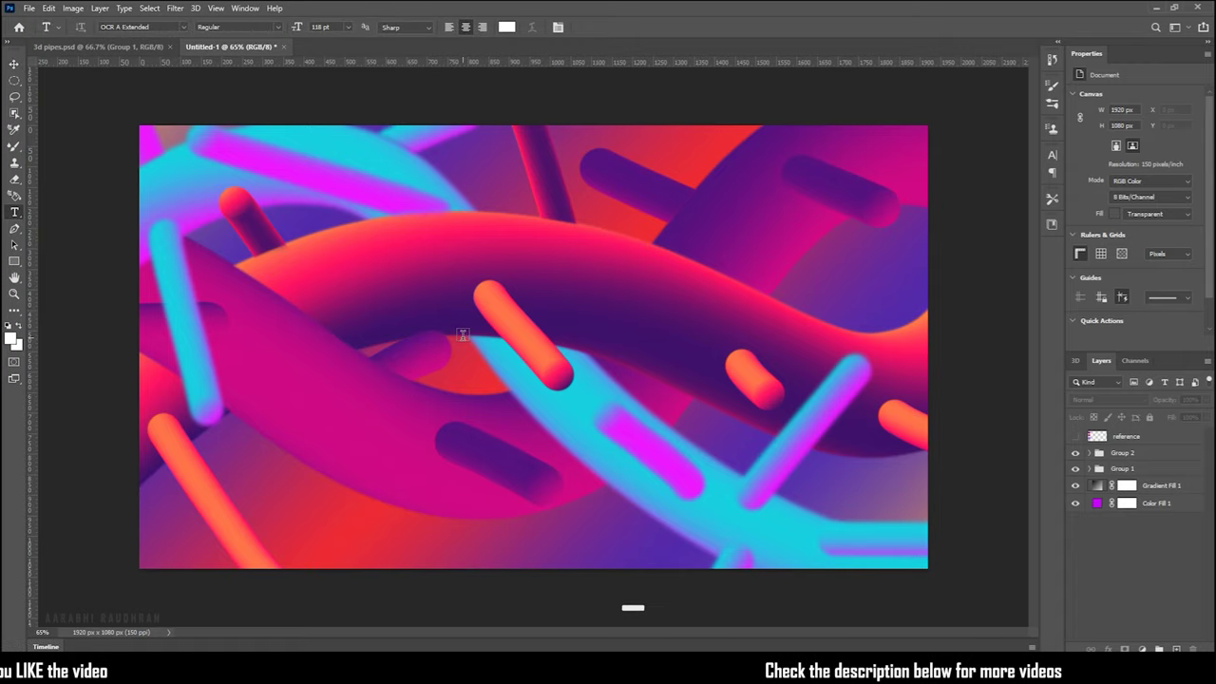
left_click(463, 335)
type("ABSTRACT")
key("ctrl+t")
left_click_drag(459, 153, 529, 348)
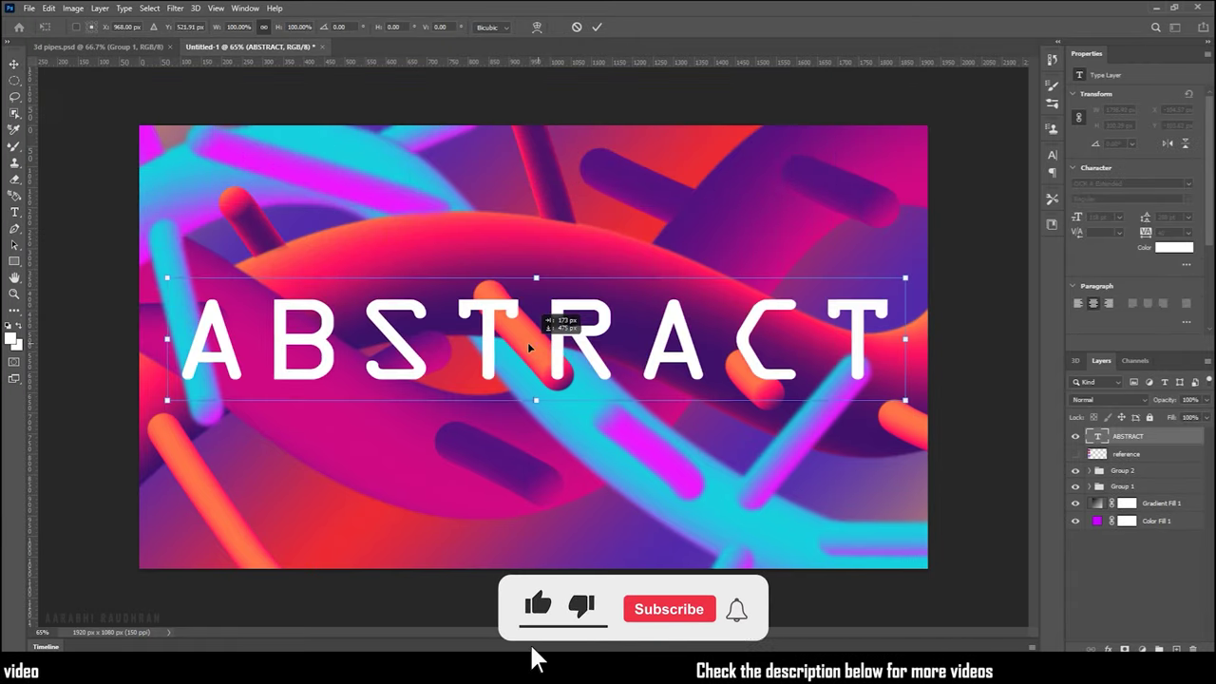
left_click_drag(167, 400, 665, 314)
left_click_drag(766, 304, 516, 352)
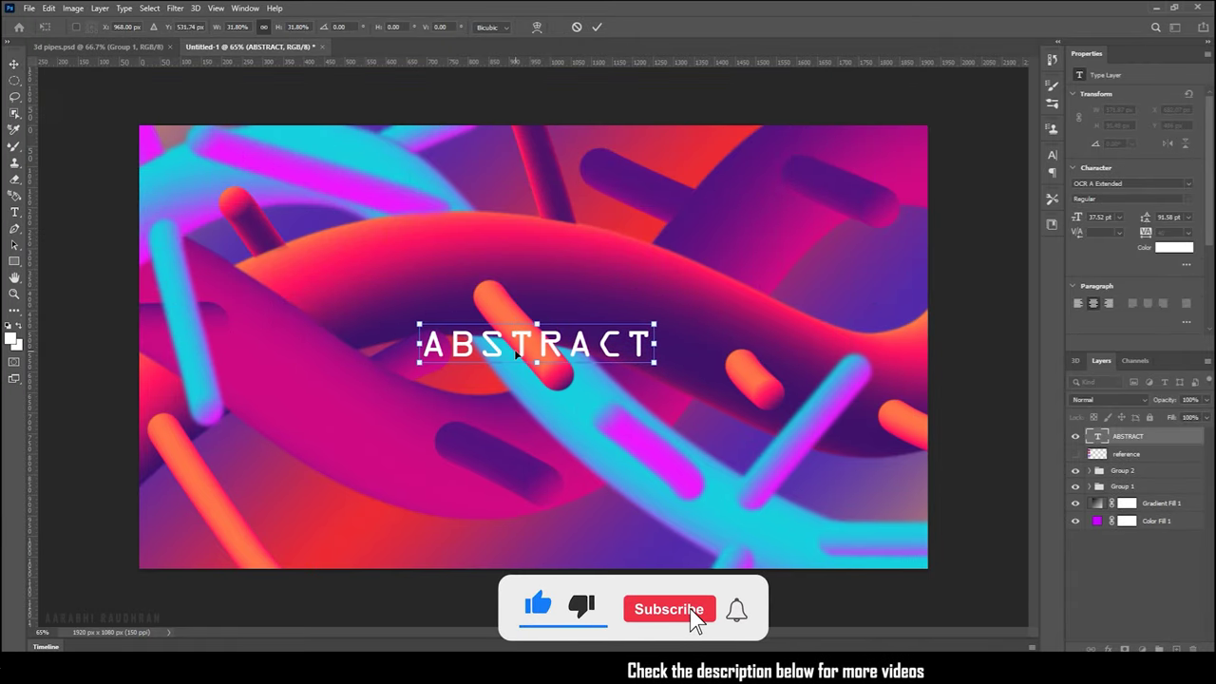
- Add a Drop Shadow layer style to the ABSTRACT text
double_click(1140, 435)
left_click(658, 460)
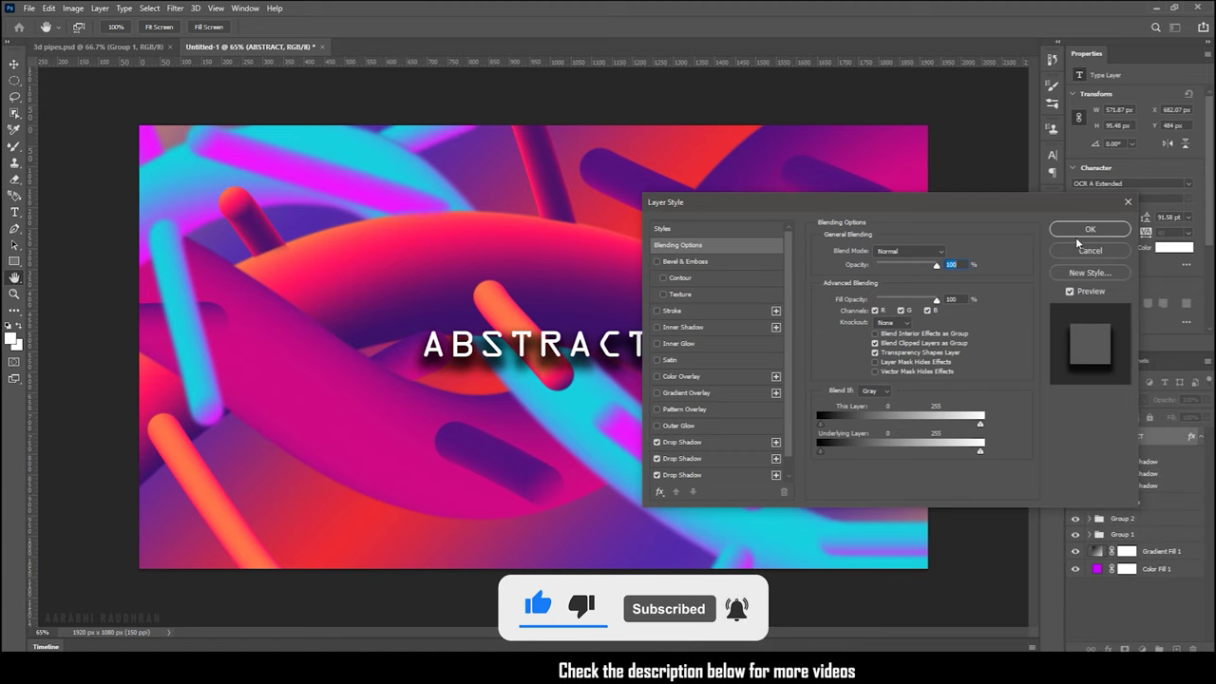
key("Return")
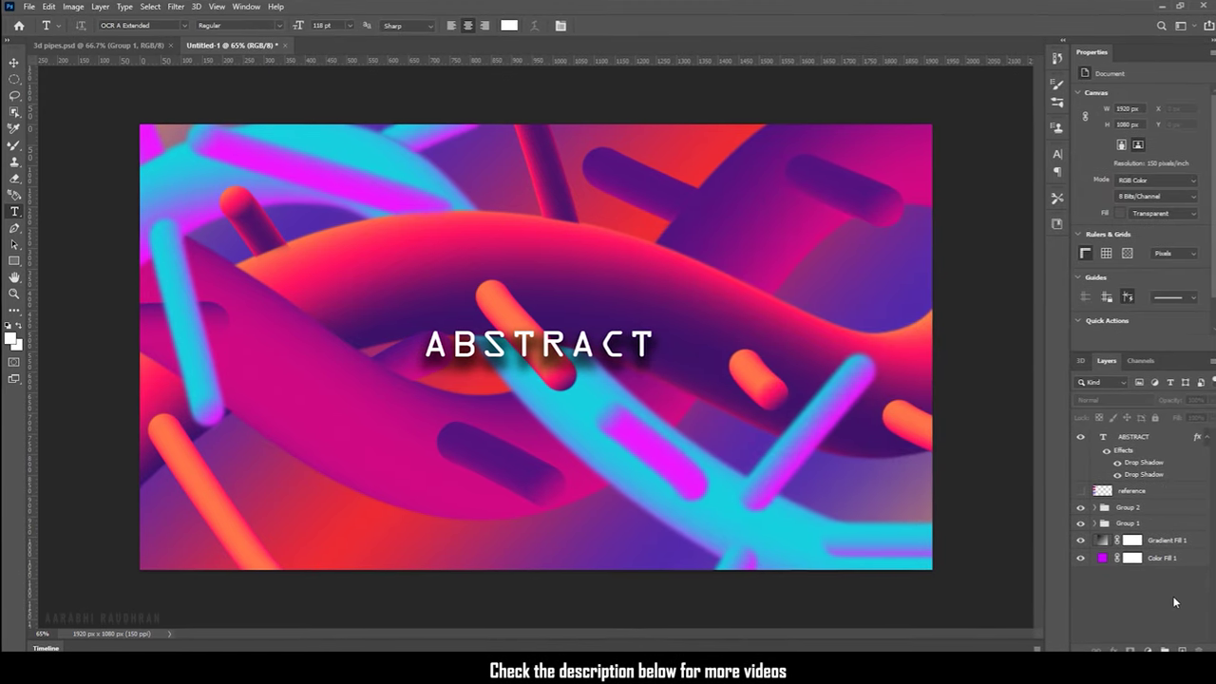